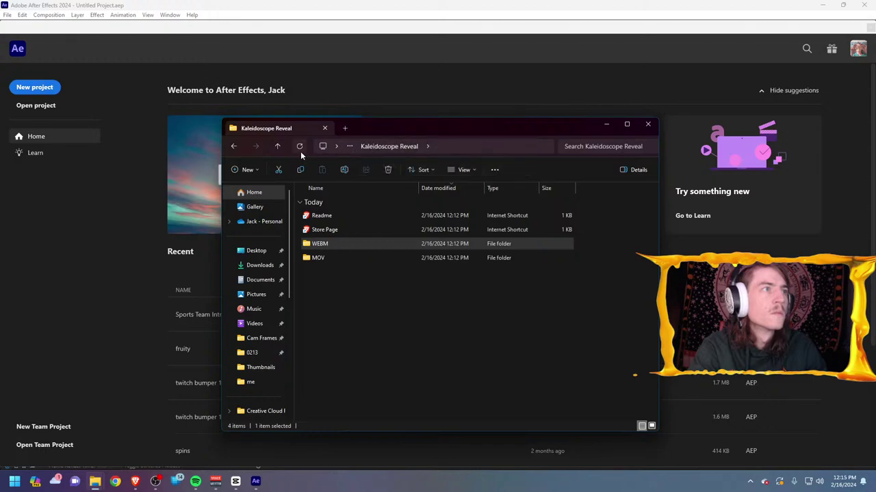
# Browse from the stinger transitions folder to Flat-Horizontal-Wipe-1softe, Flat Horizontal Wipe, WEBM, Without Sound.
pyautogui.click(273, 147)
pyautogui.click(272, 147)
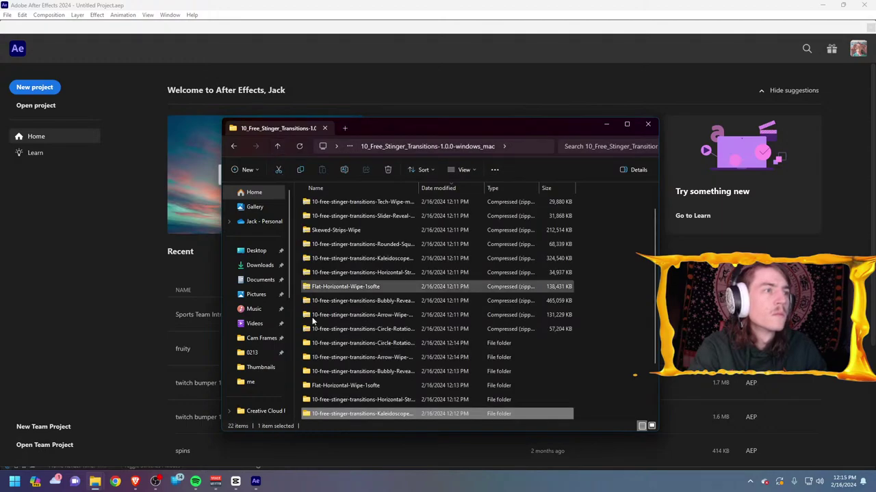
pyautogui.scroll(-1, 304, 383)
pyautogui.moveTo(195, 482)
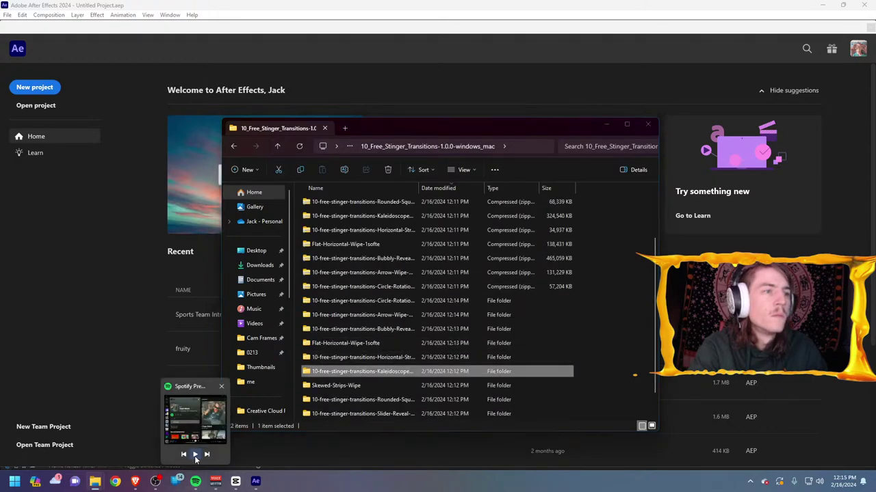
pyautogui.click(196, 453)
pyautogui.doubleClick(404, 346)
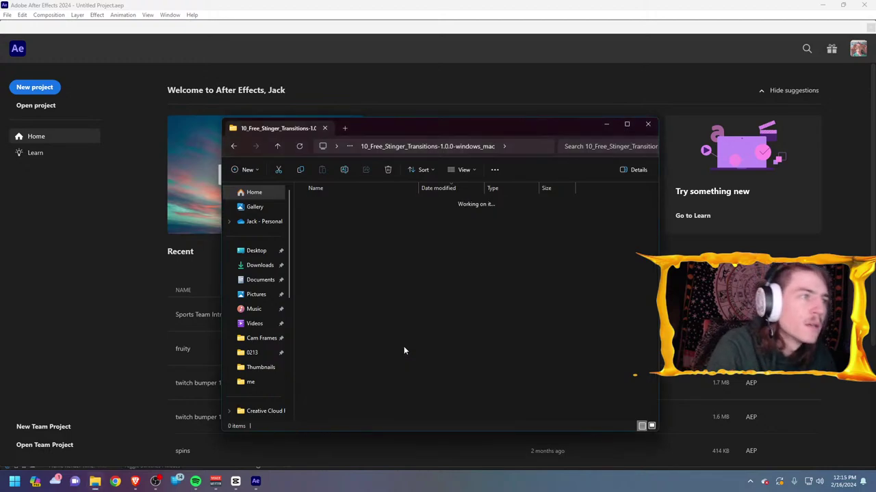
pyautogui.doubleClick(348, 213)
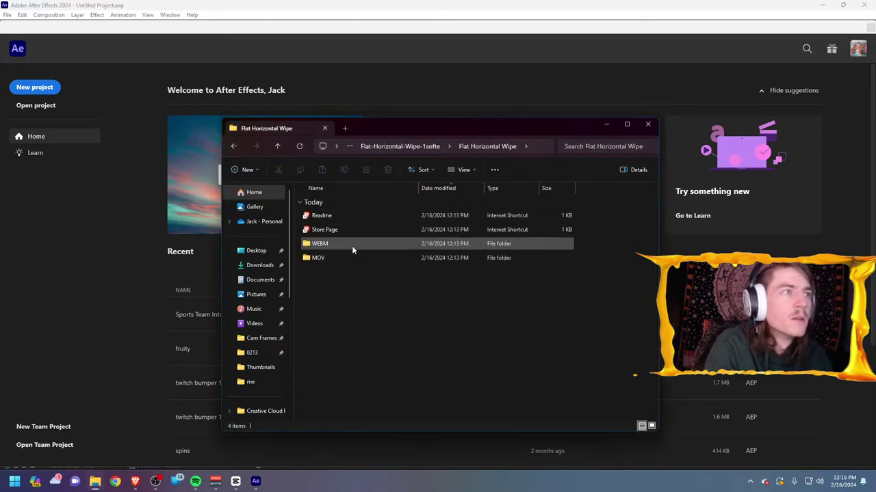
pyautogui.doubleClick(353, 245)
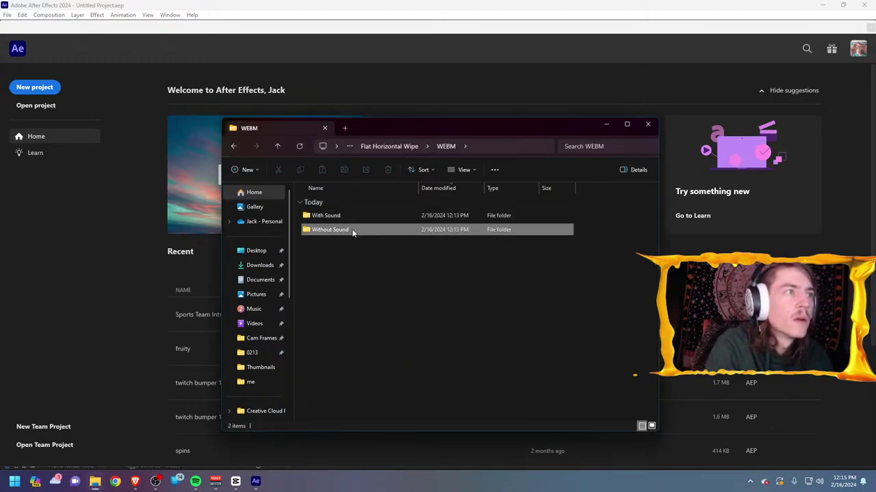
pyautogui.doubleClick(351, 229)
# Play the Flat White (Gray) WEBM transition in the media player, and close the player.
pyautogui.doubleClick(378, 233)
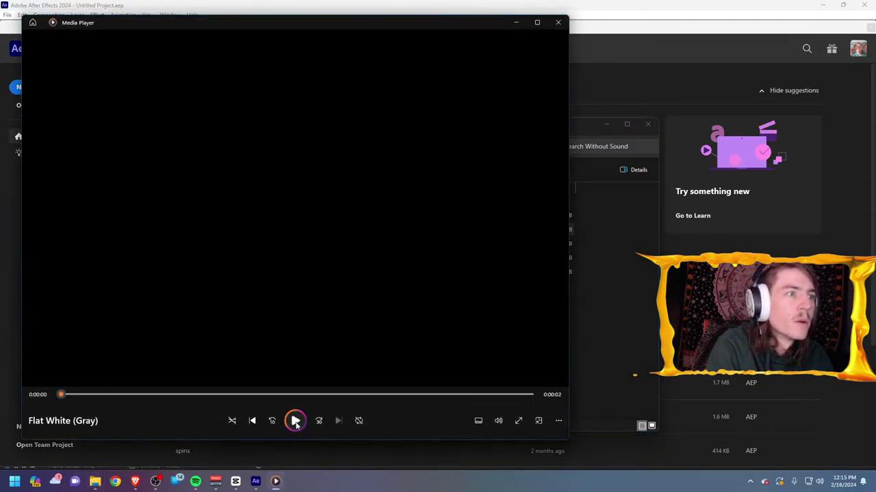
pyautogui.click(295, 421)
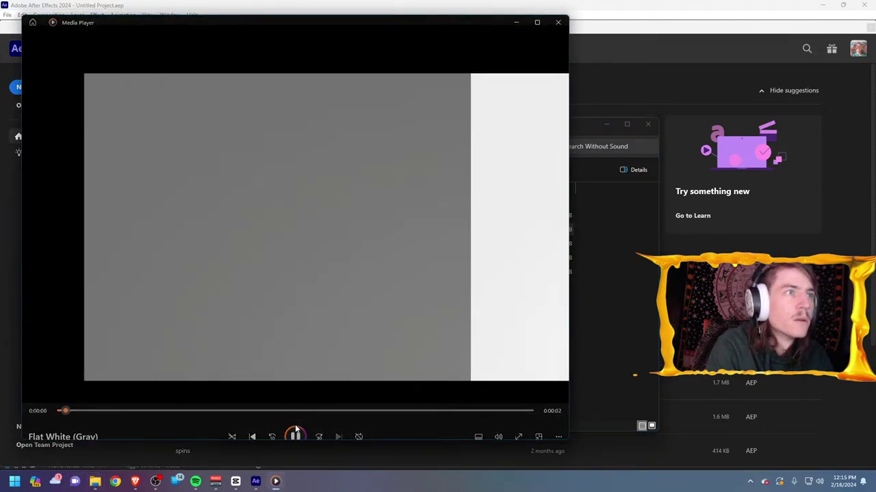
pyautogui.click(557, 22)
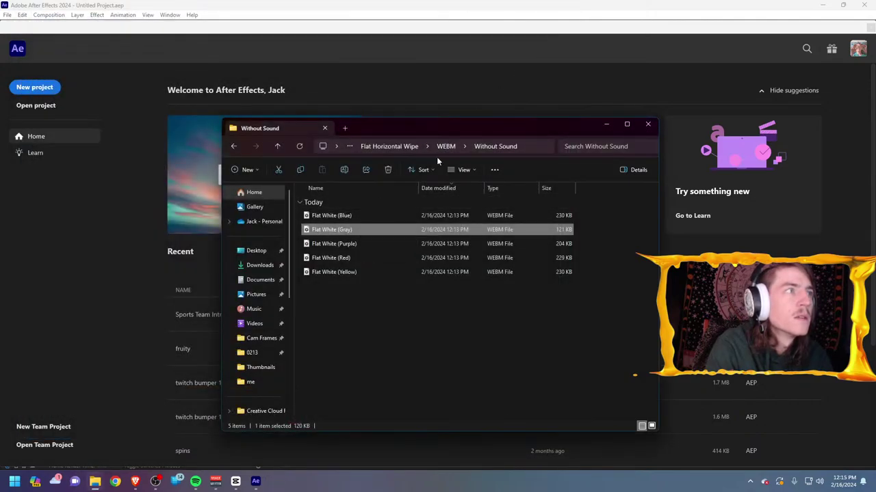
# Switch to After Effects and create a new project.
pyautogui.click(94, 255)
pyautogui.click(36, 90)
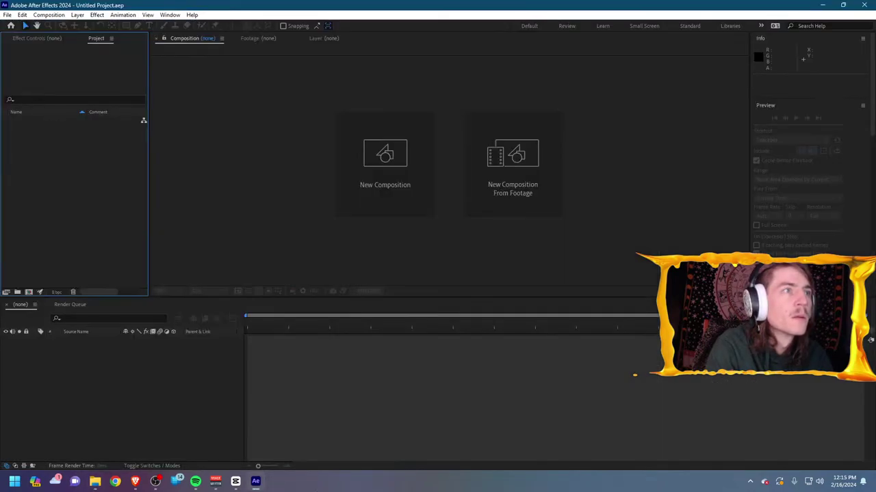
# Try to import the Flat White (Gray) WEBM file from the Without Sound folder into the project.
pyautogui.moveTo(95, 481)
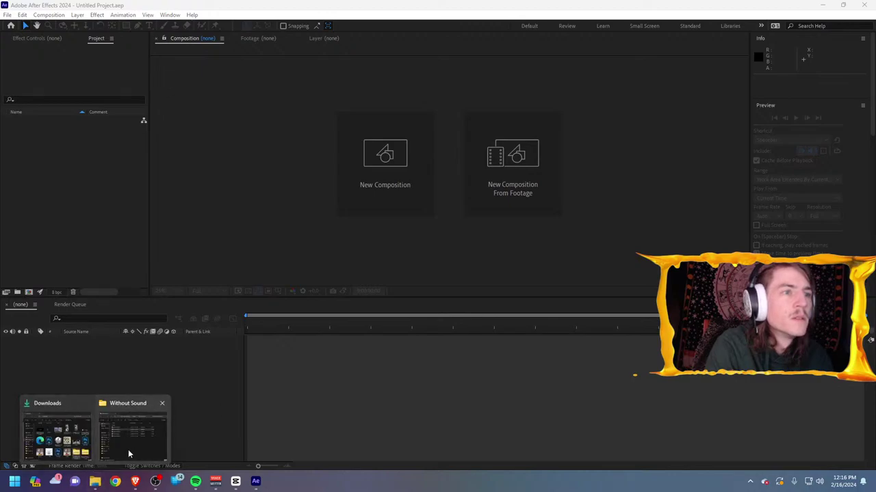
pyautogui.click(127, 441)
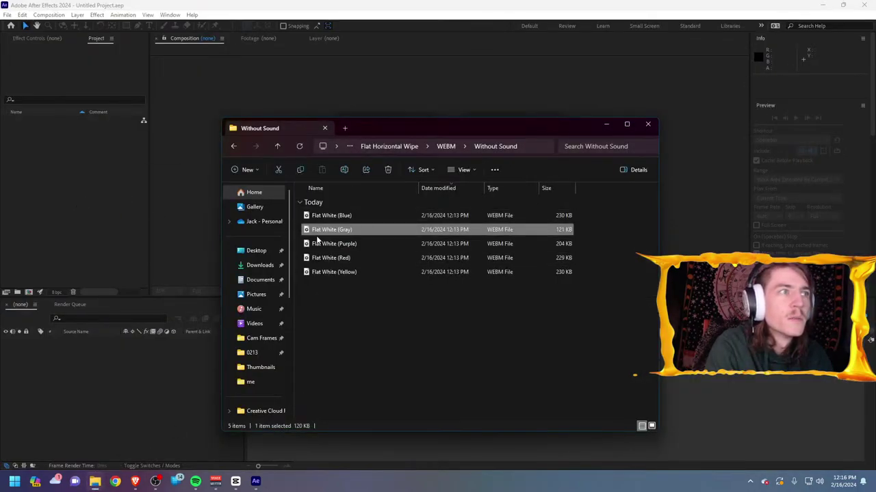
pyautogui.moveTo(332, 233); pyautogui.dragTo(57, 202)
# Start a footage import and browse to the 10_Free_Stinger_Transitions-1.0.0-windows_mac folder in Downloads.
pyautogui.doubleClick(58, 202)
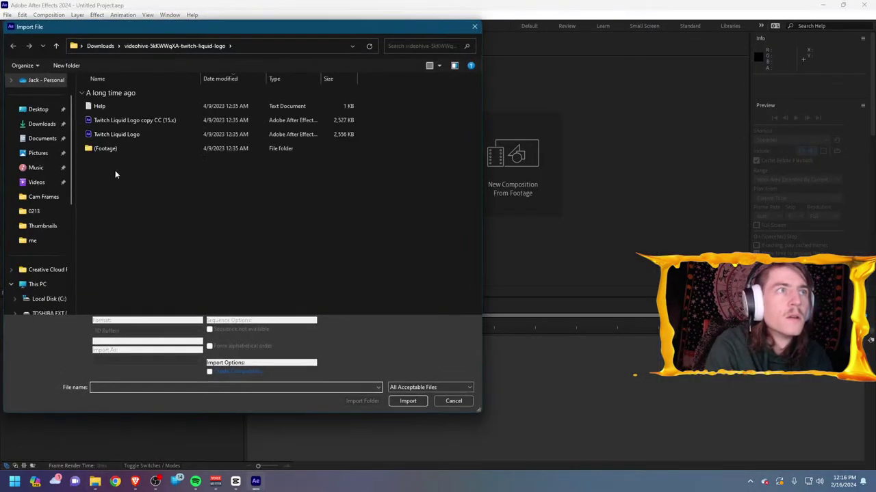
pyautogui.click(42, 123)
pyautogui.scroll(-10, 164, 198)
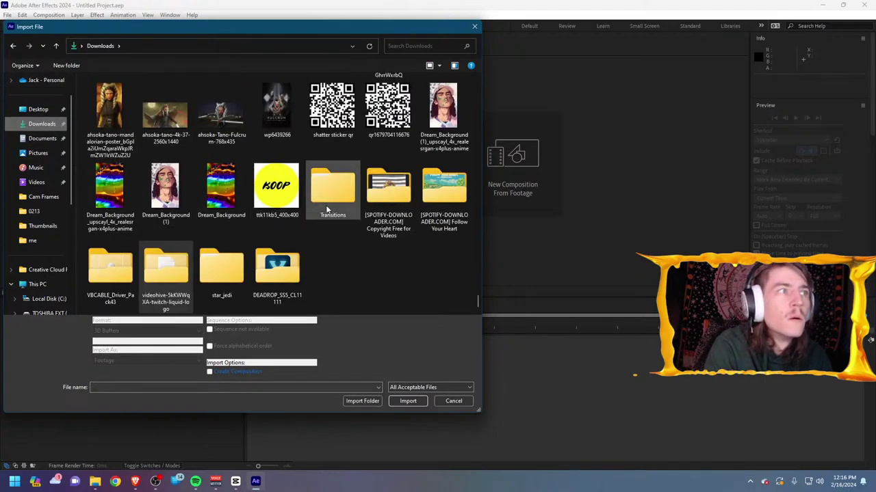
pyautogui.scroll(10, 205, 277)
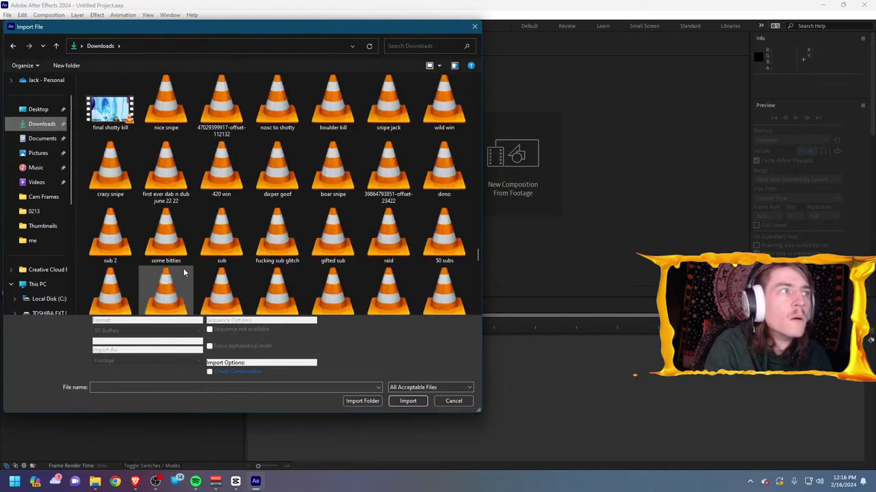
pyautogui.scroll(-10, 221, 277)
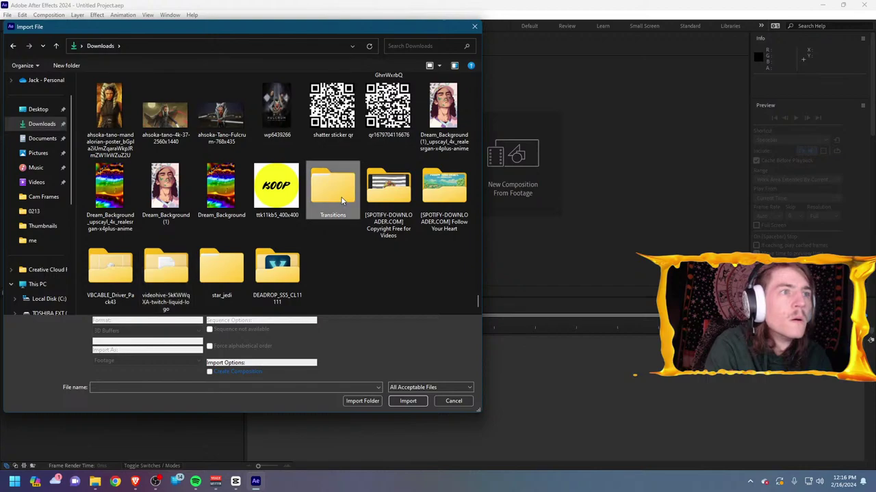
pyautogui.moveTo(479, 305); pyautogui.dragTo(513, 78)
pyautogui.doubleClick(300, 100)
pyautogui.click(171, 108)
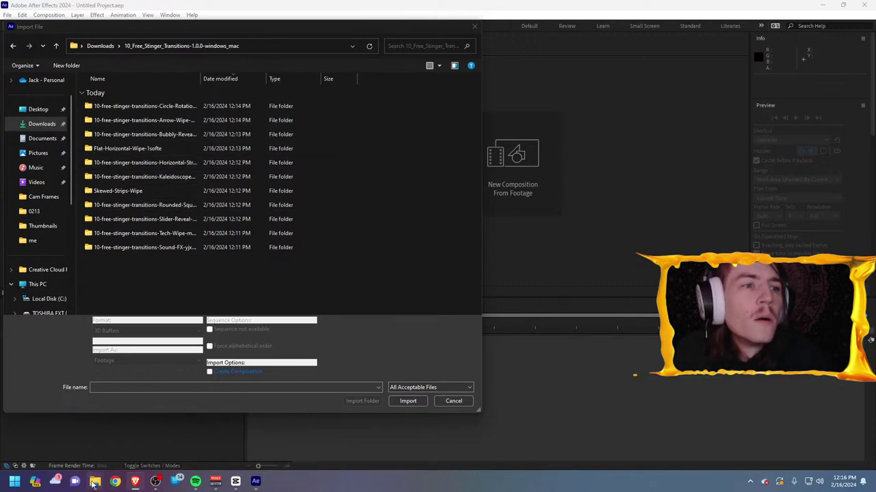
# Import Flat White (Gray).mov from the MOV folder of Flat Horizontal Wipe.
pyautogui.moveTo(95, 480)
pyautogui.click(130, 448)
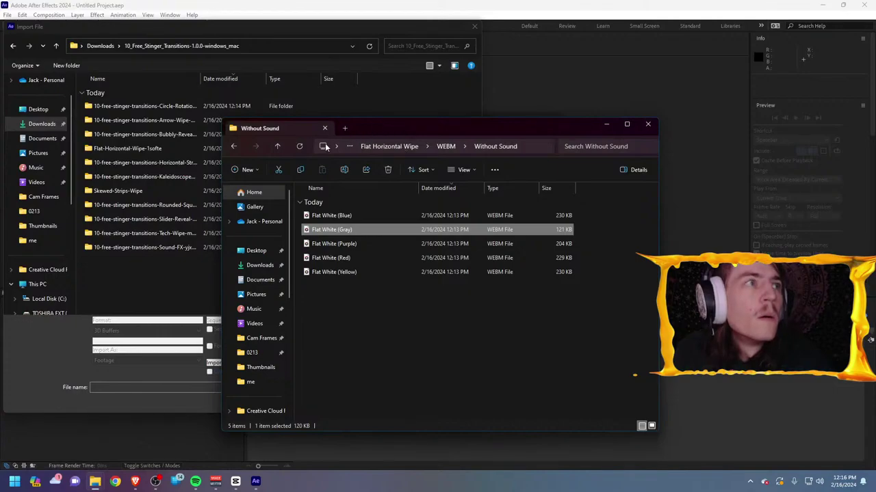
pyautogui.click(153, 280)
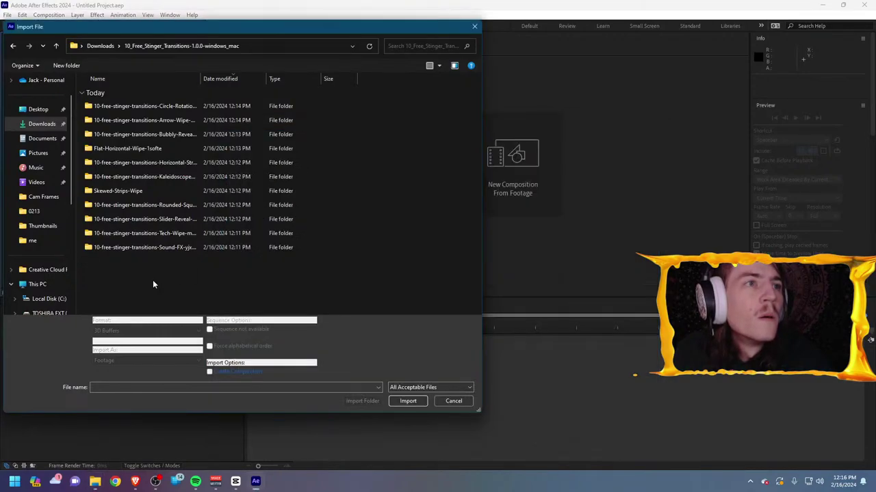
pyautogui.doubleClick(148, 149)
pyautogui.doubleClick(141, 106)
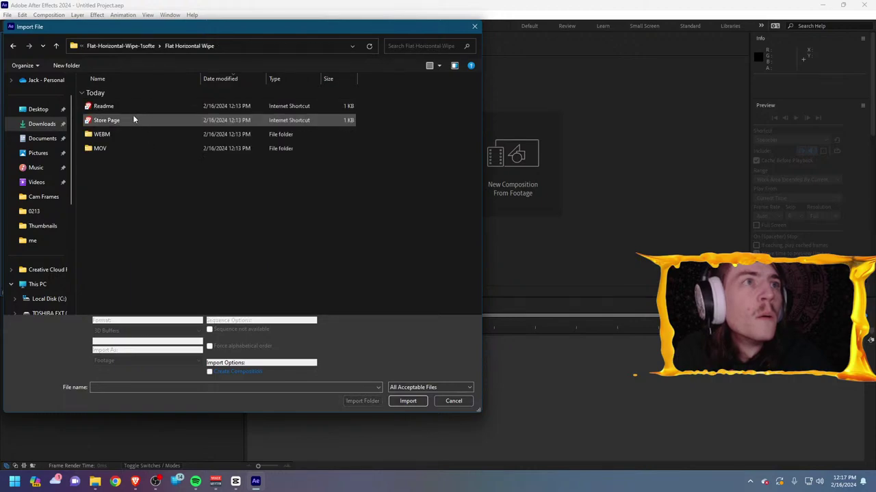
pyautogui.doubleClick(119, 149)
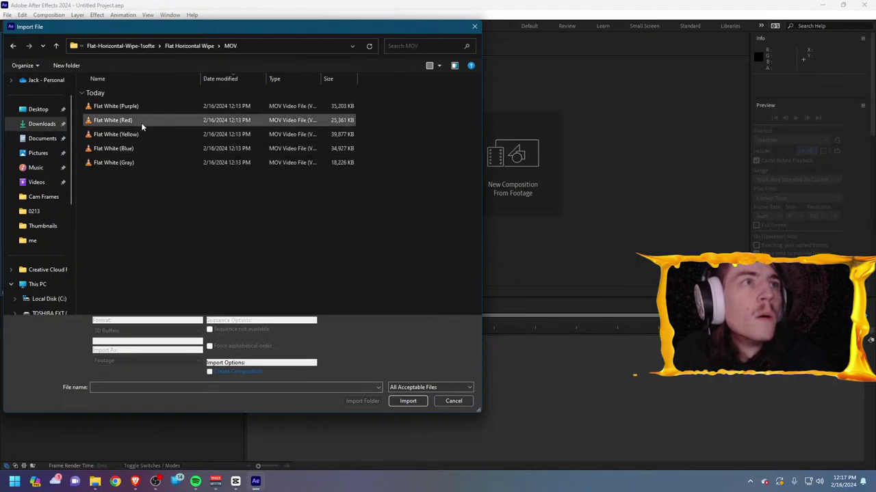
pyautogui.doubleClick(136, 161)
# Create a composition from Flat White (Gray).mov and preview the transition by playing and scrubbing through it.
pyautogui.moveTo(59, 121); pyautogui.dragTo(29, 292)
pyautogui.moveTo(294, 320); pyautogui.dragTo(439, 334)
pyautogui.press('space')
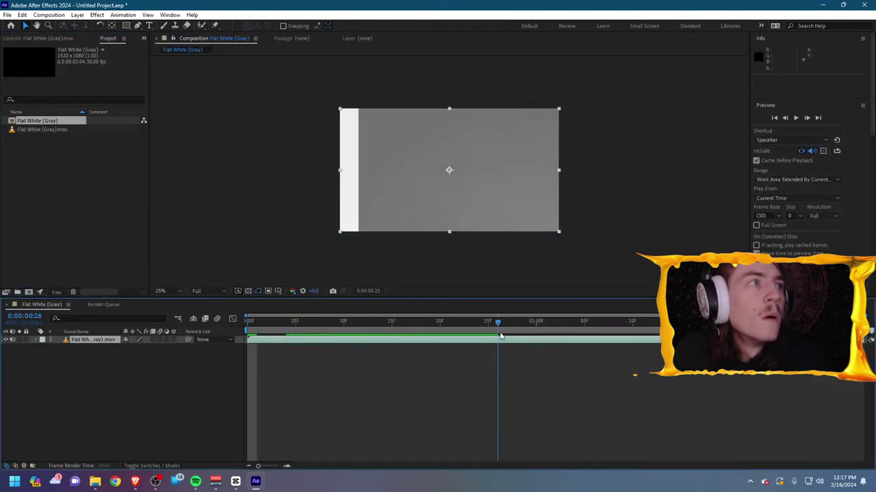
pyautogui.moveTo(383, 322); pyautogui.dragTo(728, 355)
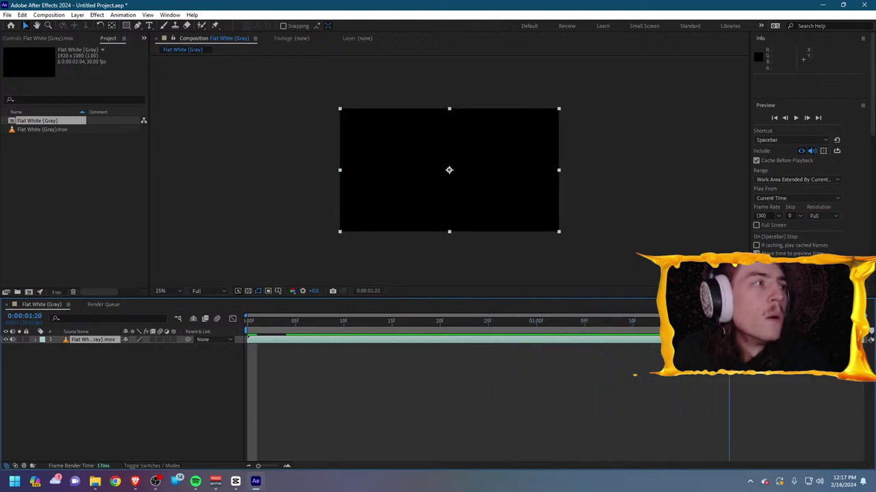
# Move the current time to 0:00:00:15 and add the text "Pine park" over the white band.
pyautogui.moveTo(825, 345); pyautogui.dragTo(392, 340)
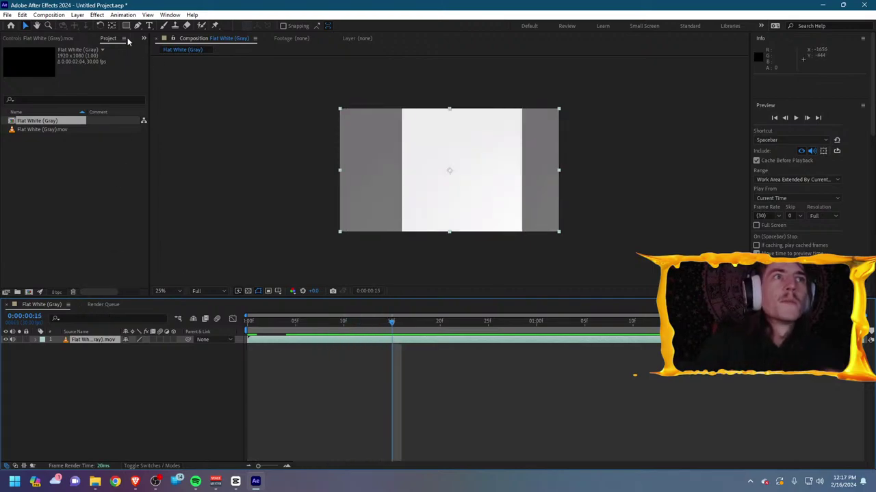
pyautogui.click(149, 26)
pyautogui.click(425, 192)
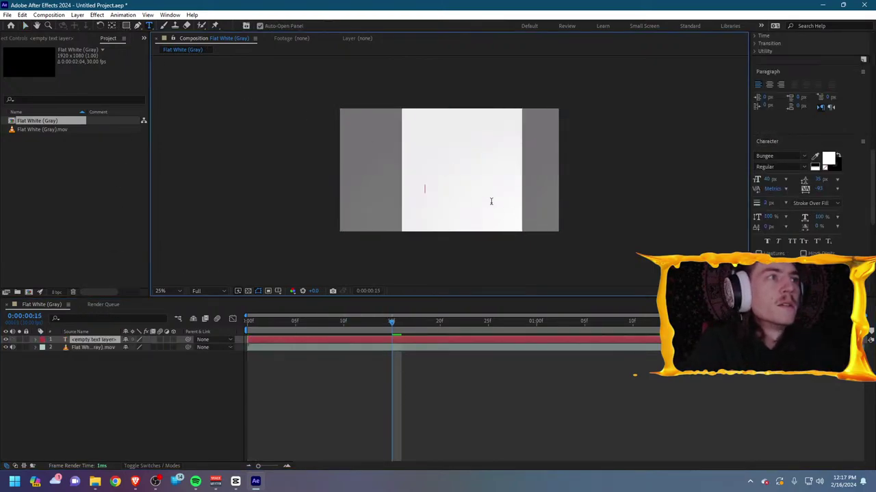
pyautogui.write('Pine park')
# Set the "Pine park" text size to 123 px and move the text near the centre of the frame.
pyautogui.hotkey('ctrl', 'a')
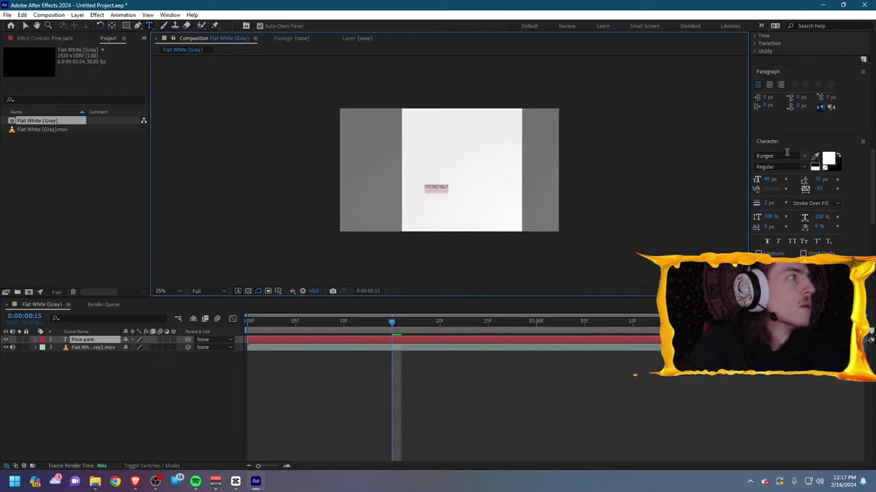
pyautogui.moveTo(770, 184); pyautogui.dragTo(806, 183)
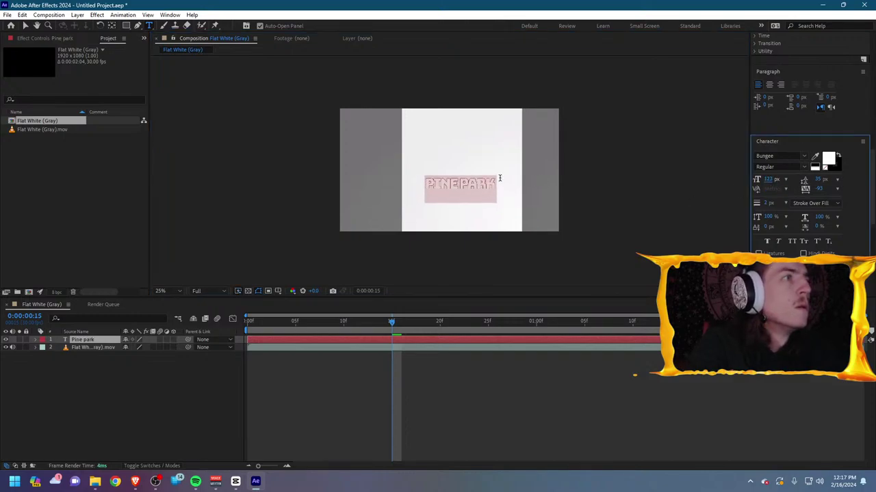
pyautogui.click(500, 182)
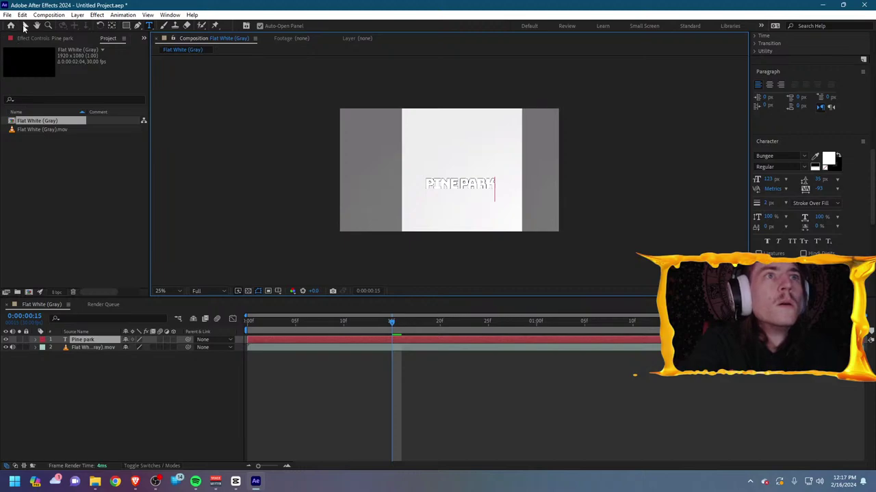
pyautogui.click(24, 25)
pyautogui.moveTo(444, 189); pyautogui.dragTo(475, 176)
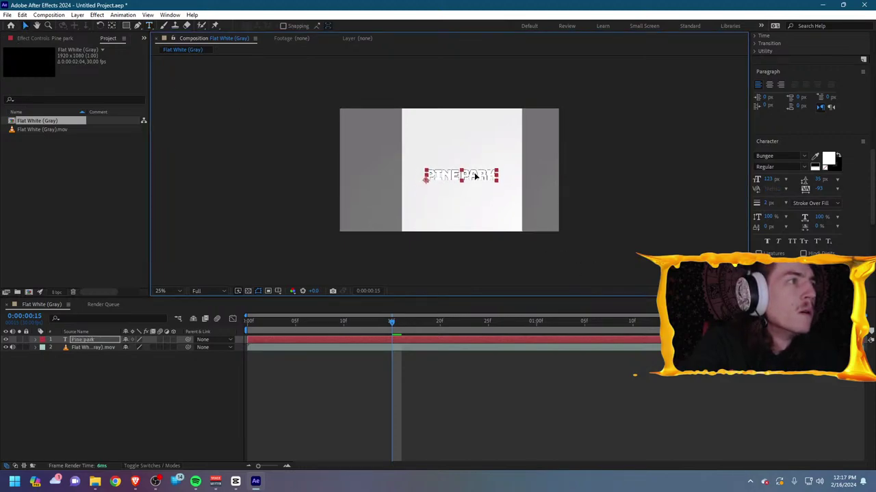
# Change the font of the "Pine park" text to Lucida Console.
pyautogui.click(803, 158)
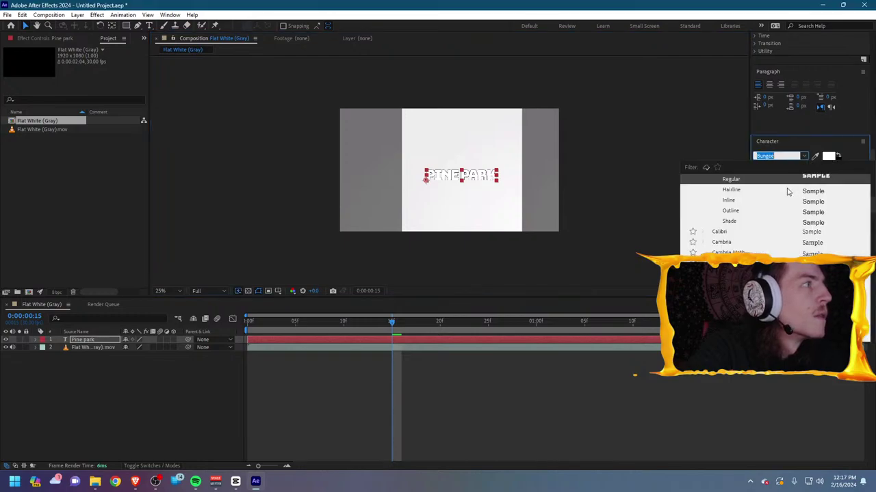
pyautogui.scroll(-4, 773, 215)
pyautogui.scroll(-5, 757, 241)
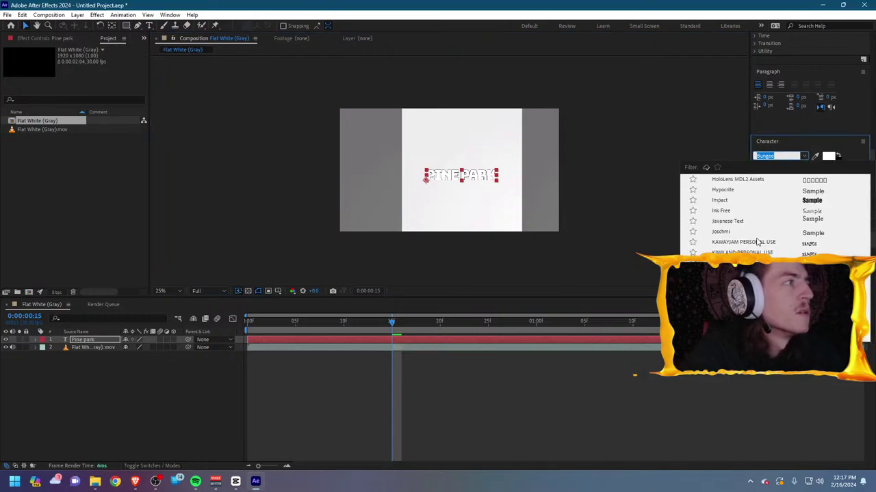
pyautogui.click(757, 203)
pyautogui.click(800, 155)
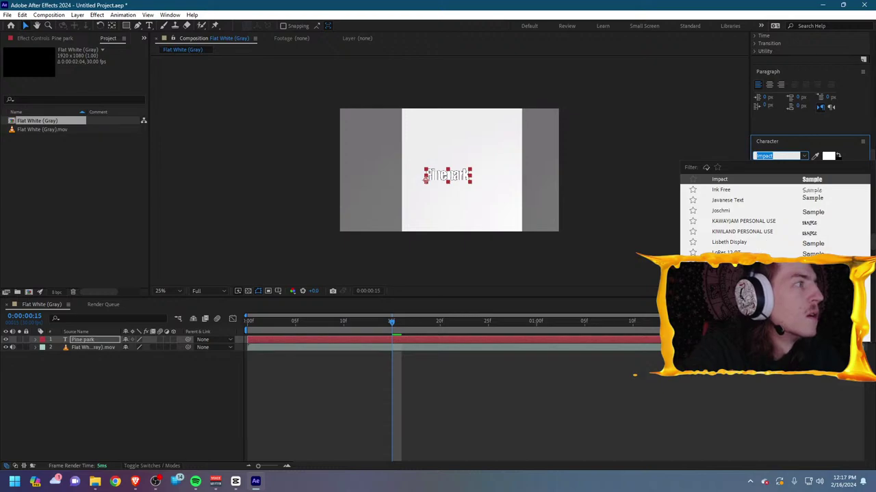
pyautogui.click(870, 338)
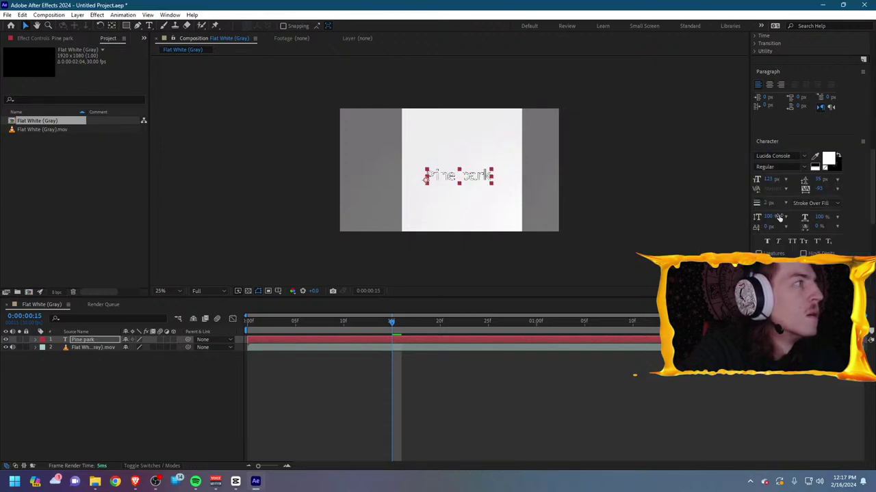
# Set the text's stroke width to 0 px and its fill colour to black (000000).
pyautogui.moveTo(769, 204); pyautogui.dragTo(729, 202)
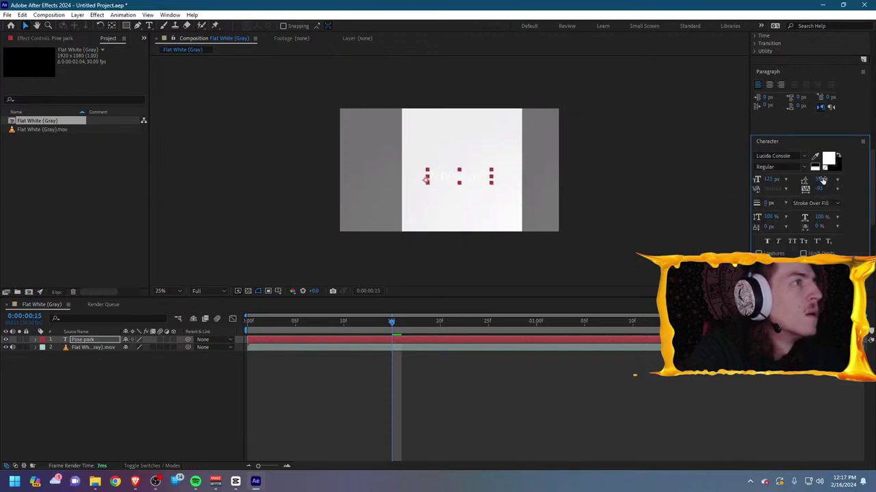
pyautogui.click(828, 159)
pyautogui.moveTo(260, 287); pyautogui.dragTo(205, 342)
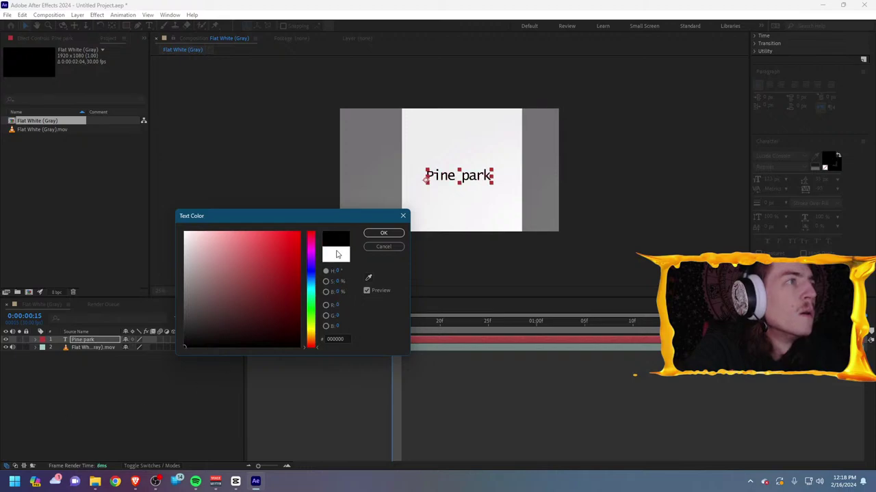
pyautogui.click(389, 234)
# Nudge the "Pine park" text into place, deselect it, and move the current time to 0:00:00:12.
pyautogui.moveTo(435, 179); pyautogui.dragTo(438, 177)
pyautogui.click(506, 288)
pyautogui.moveTo(393, 323); pyautogui.dragTo(364, 324)
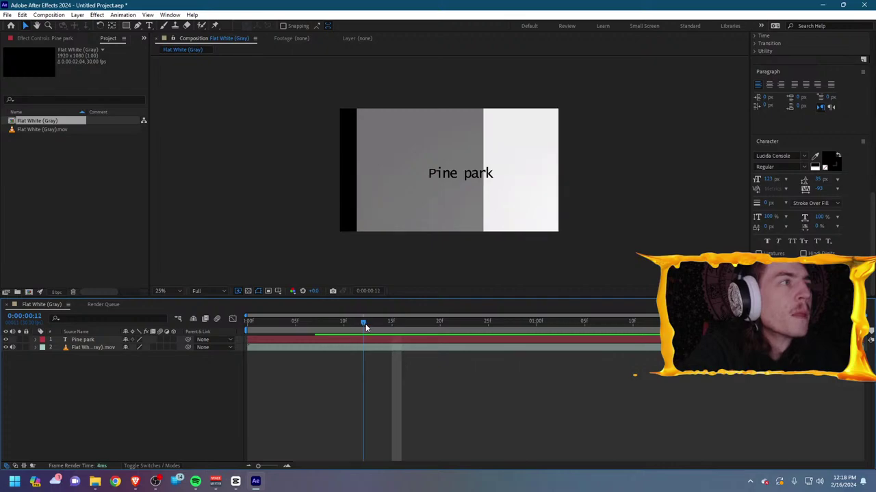
# Select the "Pine park" text layer and, at 0:00:00:08, move the text out past the frame's right edge.
pyautogui.click(103, 339)
pyautogui.click(88, 347)
pyautogui.click(90, 341)
pyautogui.moveTo(363, 326); pyautogui.dragTo(327, 327)
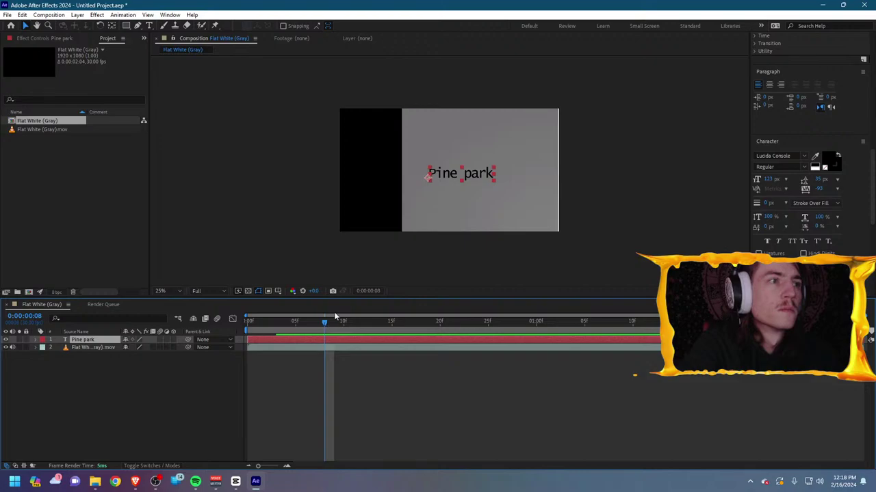
pyautogui.moveTo(448, 175); pyautogui.dragTo(583, 175)
# At 0:00:00:15, bring the "Pine park" text back onto the white band near the frame's centre and select its characters.
pyautogui.moveTo(347, 327); pyautogui.dragTo(389, 327)
pyautogui.moveTo(588, 175); pyautogui.dragTo(448, 169)
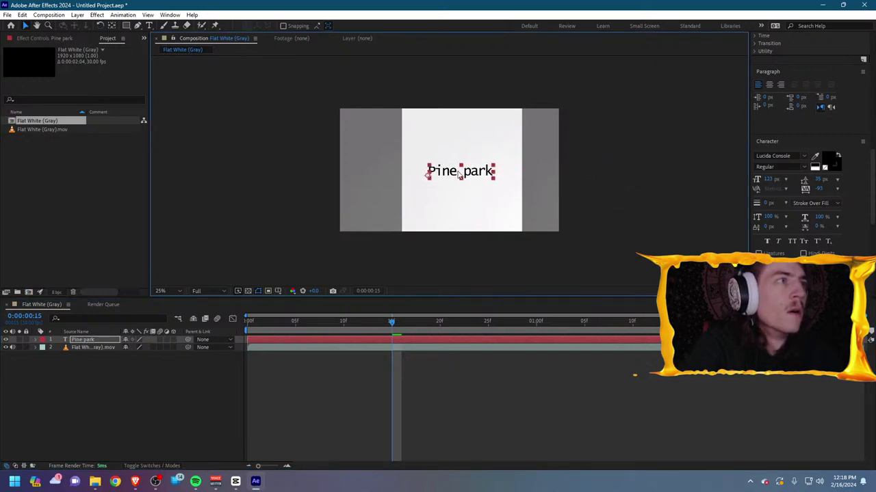
pyautogui.doubleClick(471, 176)
# Switch to the Brave browser and load youtube.com in a new tab.
pyautogui.click(137, 482)
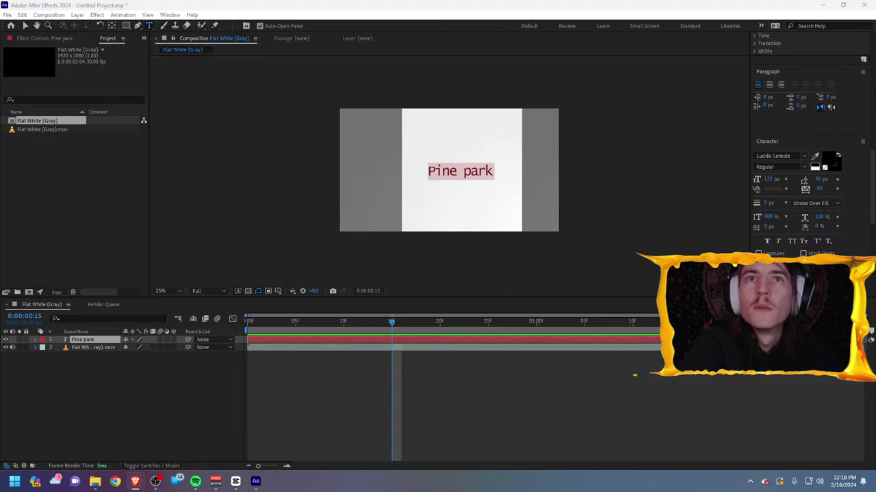
pyautogui.click(135, 481)
pyautogui.moveTo(216, 210); pyautogui.dragTo(342, 173)
pyautogui.click(282, 213)
pyautogui.write('pinepark')
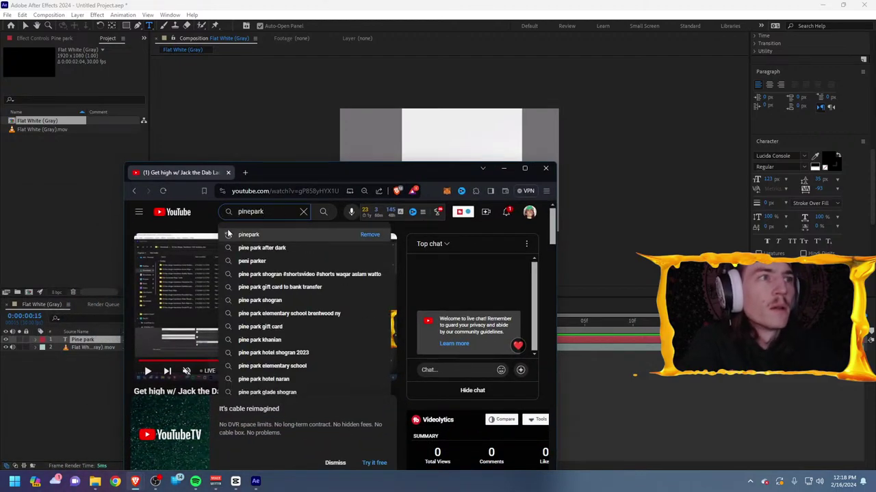
pyautogui.click(247, 172)
pyautogui.write('youtube.com')
pyautogui.press('Return')
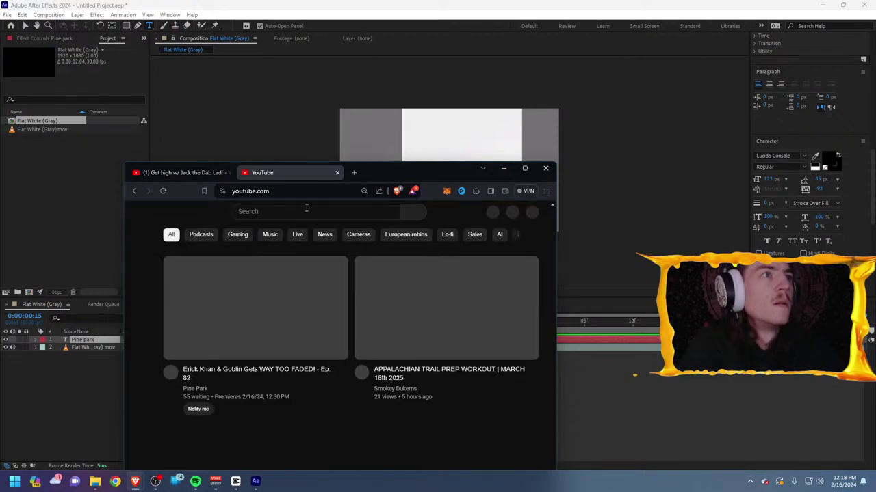
# Search YouTube for "pinepark" and open the Pine Park channel page.
pyautogui.click(306, 212)
pyautogui.write('plnepark')
pyautogui.press('Return')
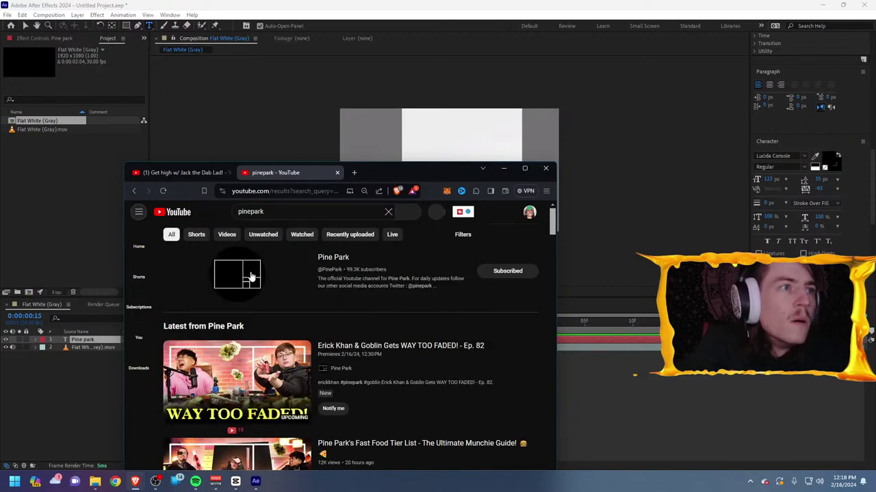
pyautogui.click(251, 276)
# Follow the Instagram link on the Pine Park channel and bring up the pineparkhq profile.
pyautogui.scroll(-2, 260, 280)
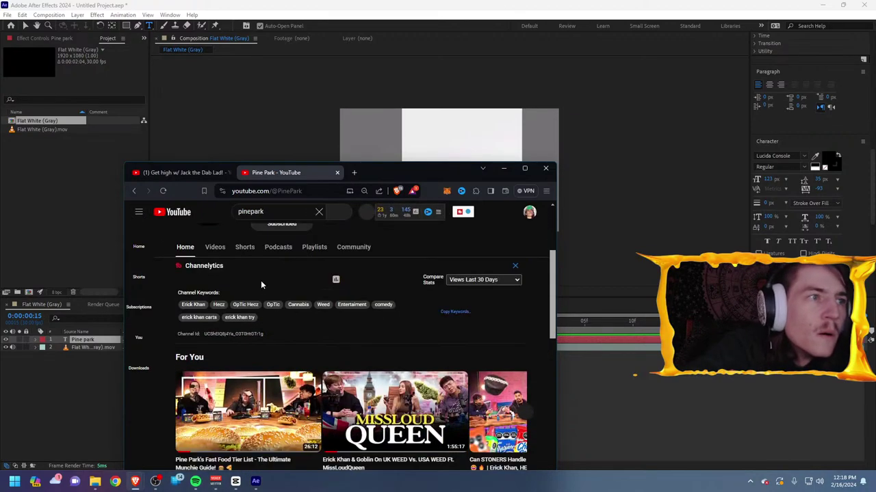
pyautogui.click(309, 294)
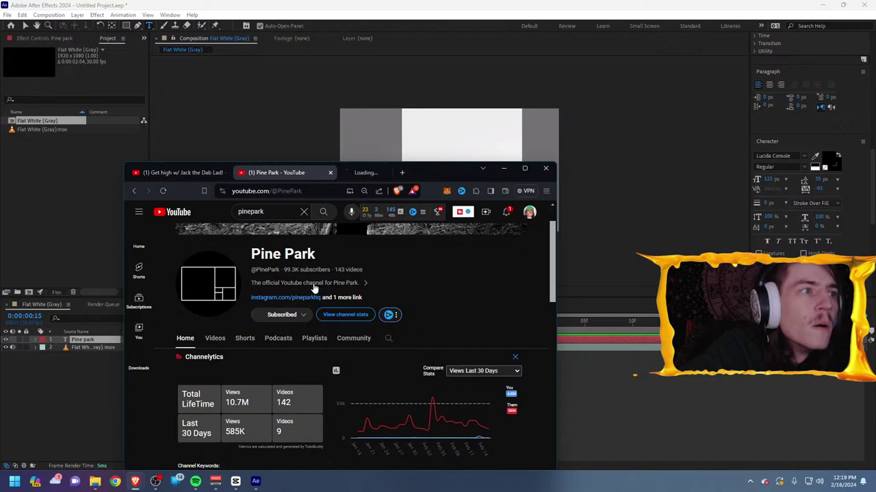
pyautogui.click(368, 173)
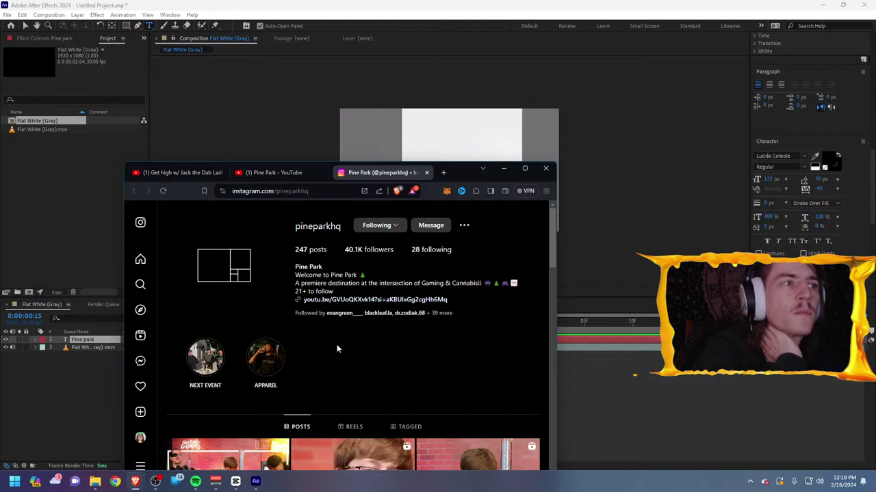
# Look through the posts on the pineparkhq profile for the lettering Pine Park uses.
pyautogui.scroll(-10, 337, 348)
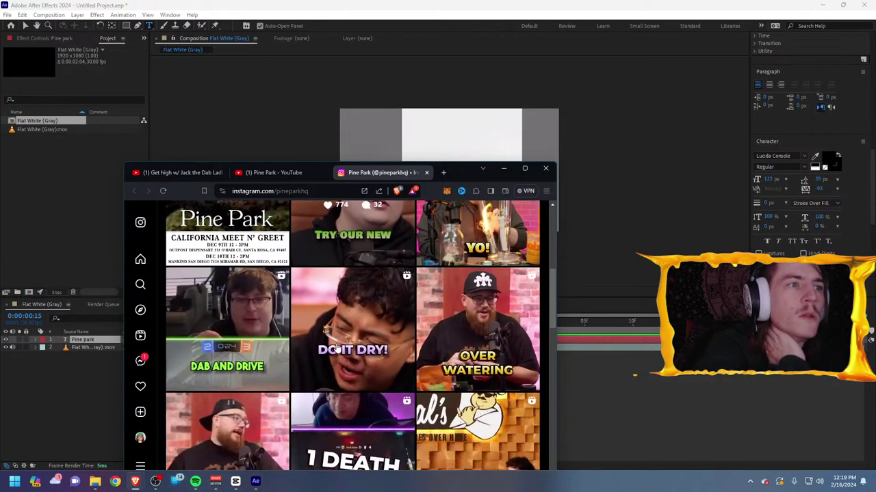
pyautogui.scroll(-6, 337, 349)
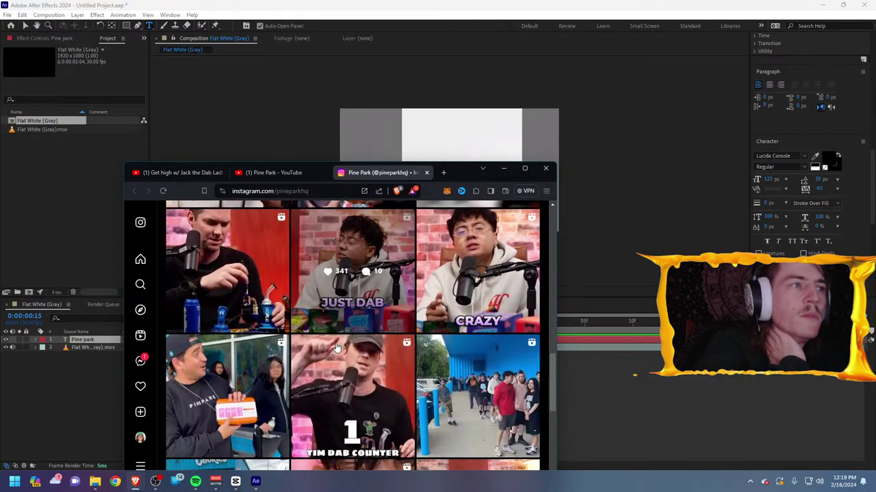
pyautogui.scroll(-8, 336, 347)
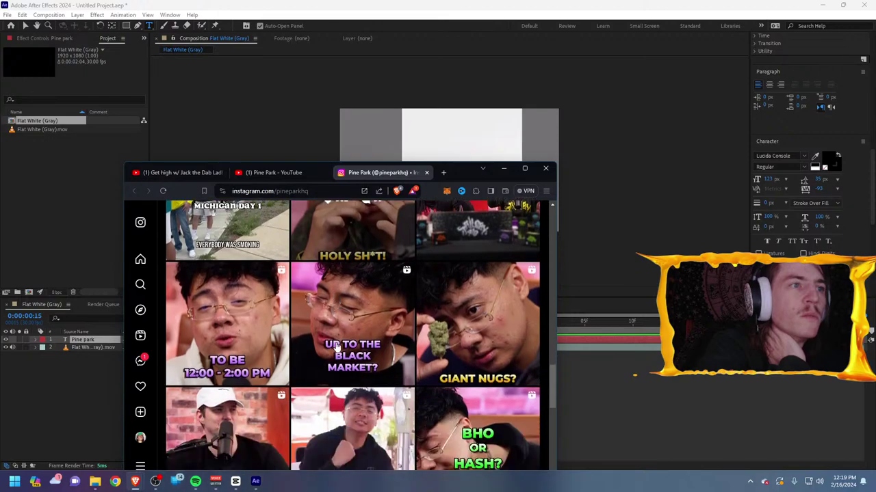
pyautogui.scroll(-3, 335, 346)
pyautogui.scroll(15, 335, 347)
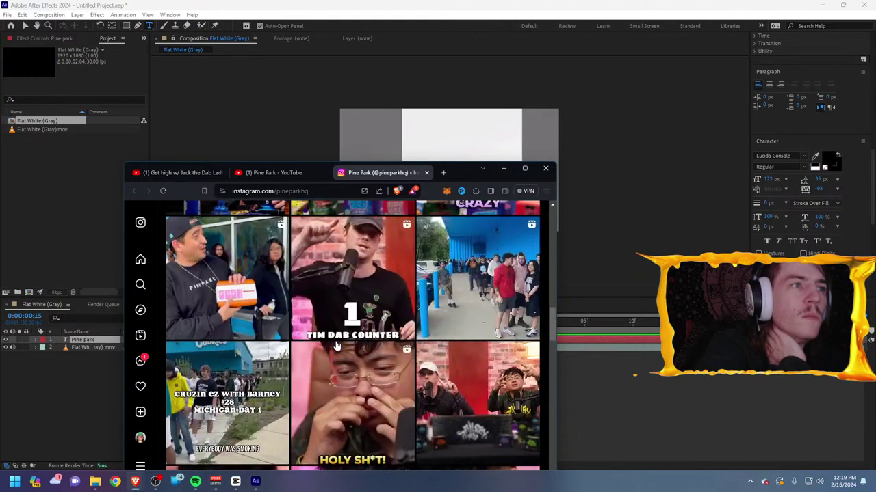
pyautogui.scroll(3, 337, 346)
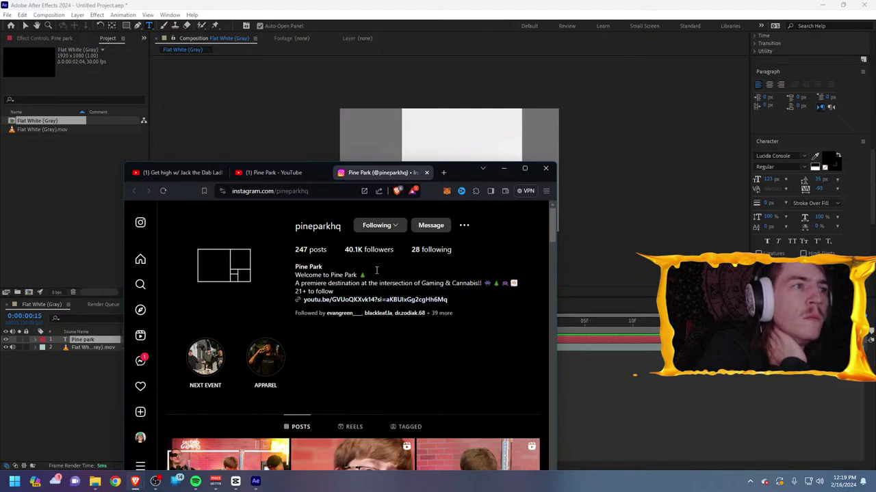
# View the stories in the profile's APPAREL highlight to examine the lettering on the clothing.
pyautogui.click(271, 374)
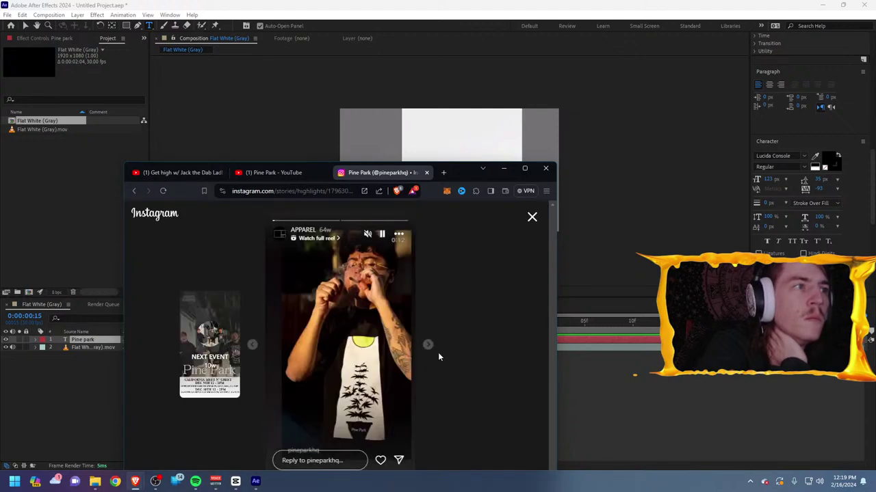
pyautogui.click(428, 347)
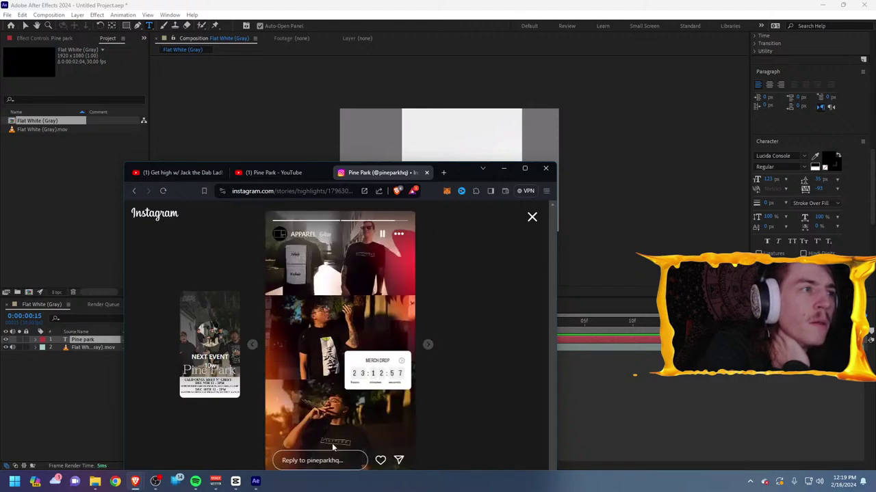
pyautogui.click(428, 345)
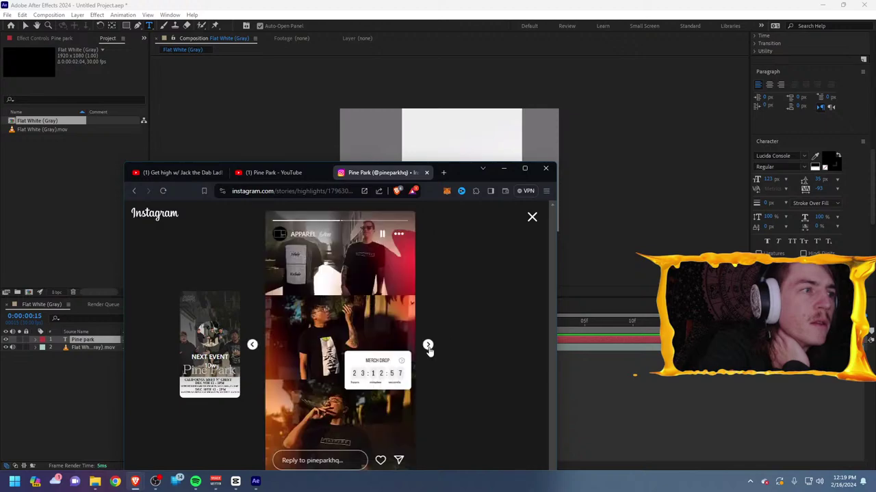
pyautogui.click(429, 348)
# Switch back to After Effects and change the "Pine park" text's font to Star Jedi Hollow.
pyautogui.click(663, 229)
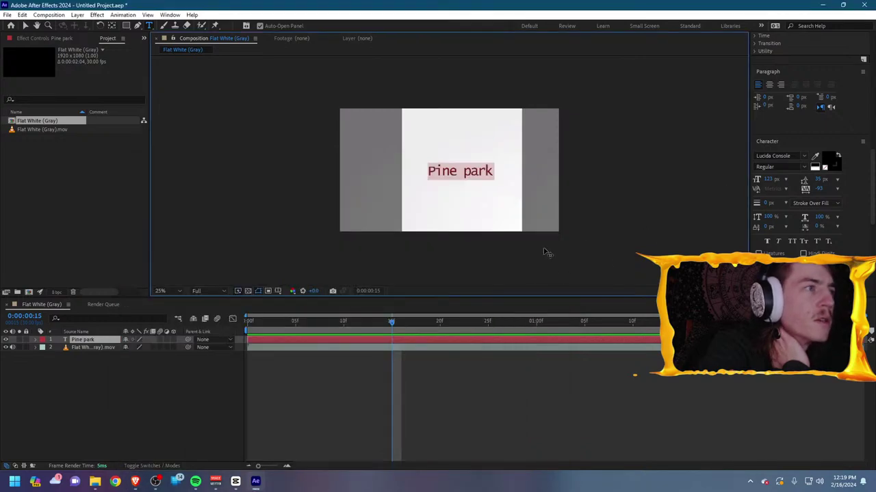
pyautogui.click(805, 157)
pyautogui.scroll(-15, 773, 212)
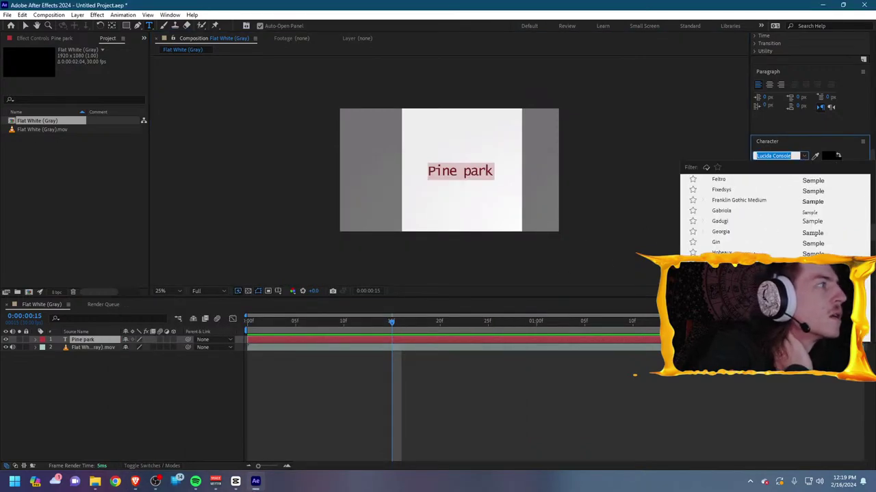
pyautogui.scroll(-10, 773, 212)
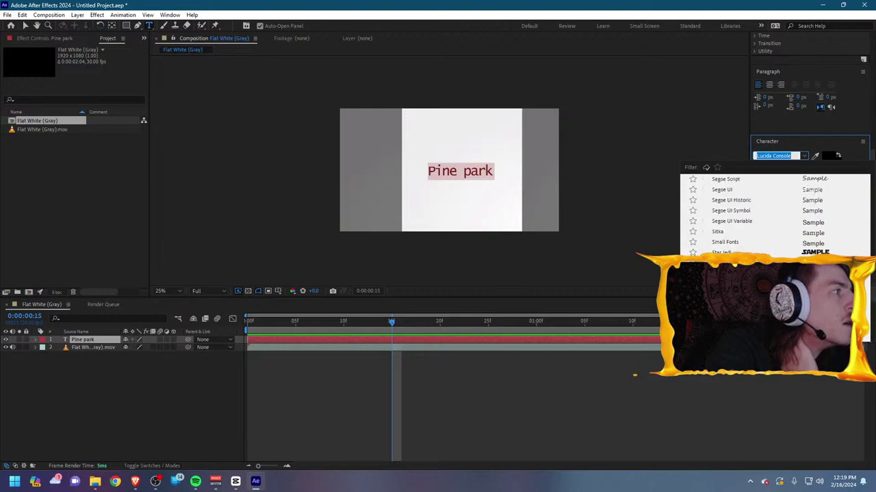
pyautogui.click(753, 263)
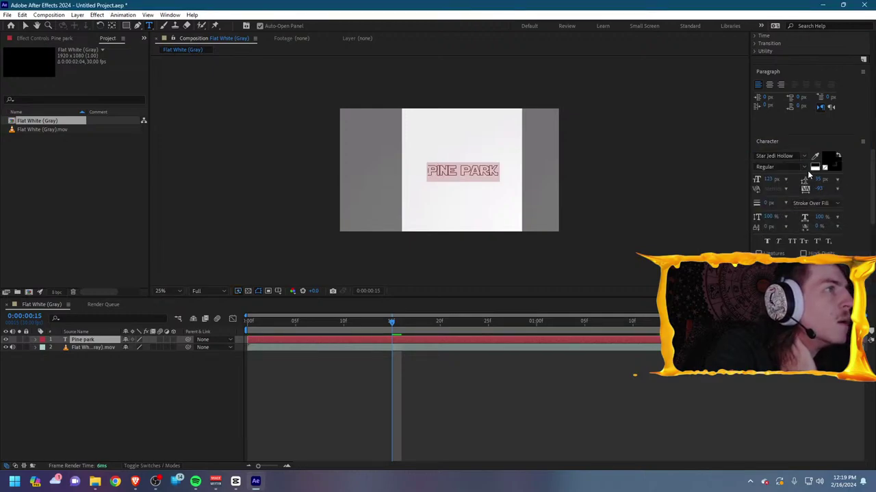
pyautogui.click(775, 155)
pyautogui.scroll(-8, 812, 212)
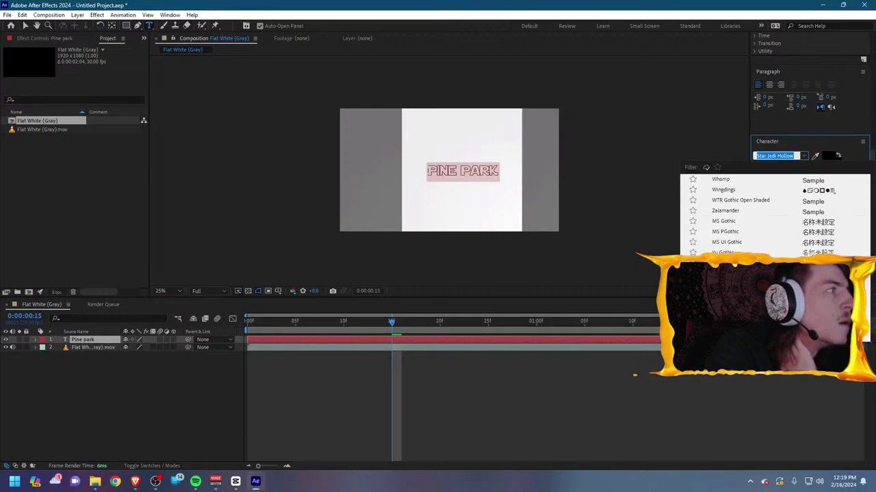
pyautogui.scroll(15, 812, 212)
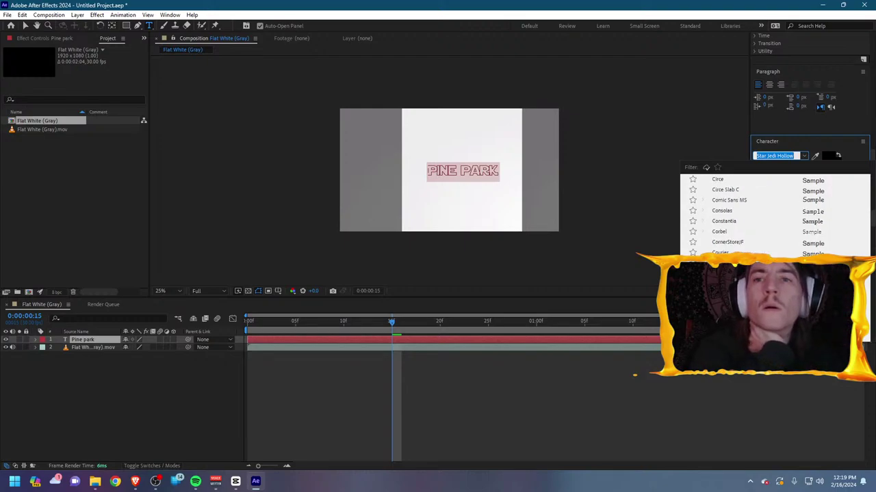
pyautogui.click(869, 334)
pyautogui.hotkey('alt', 'Tab')
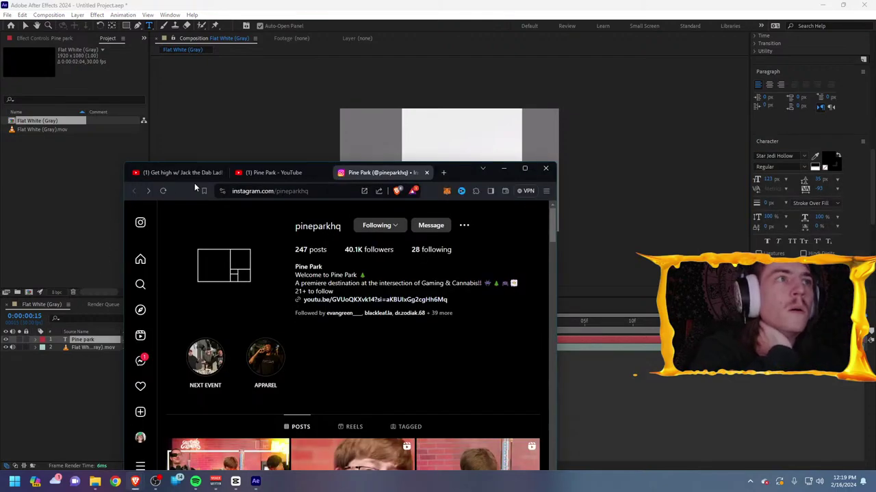
pyautogui.click(274, 172)
pyautogui.click(179, 173)
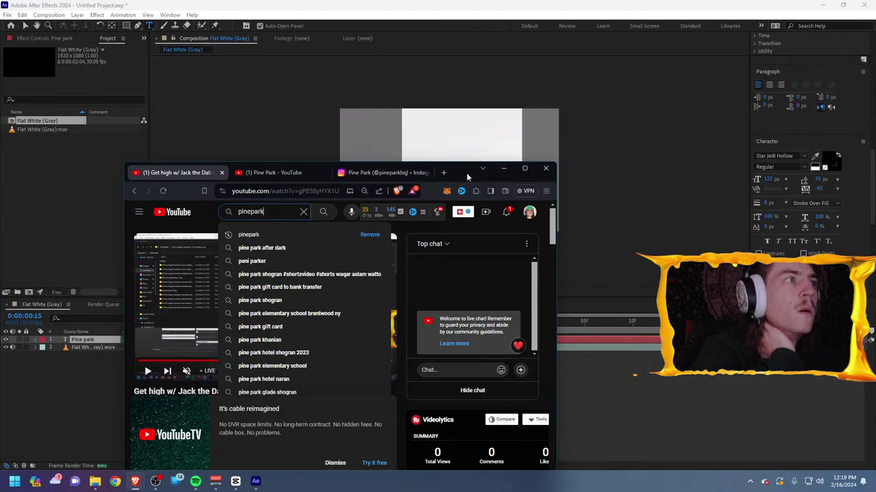
pyautogui.hotkey('alt', 'Tab')
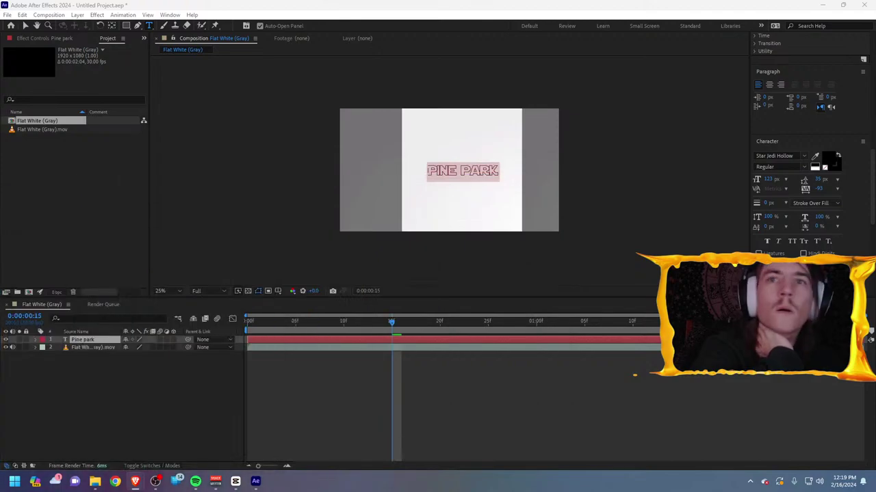
# Switch to Spotify, open the album Faded from the Netherfriends artist page and play the track Baked.
pyautogui.click(195, 481)
pyautogui.click(387, 402)
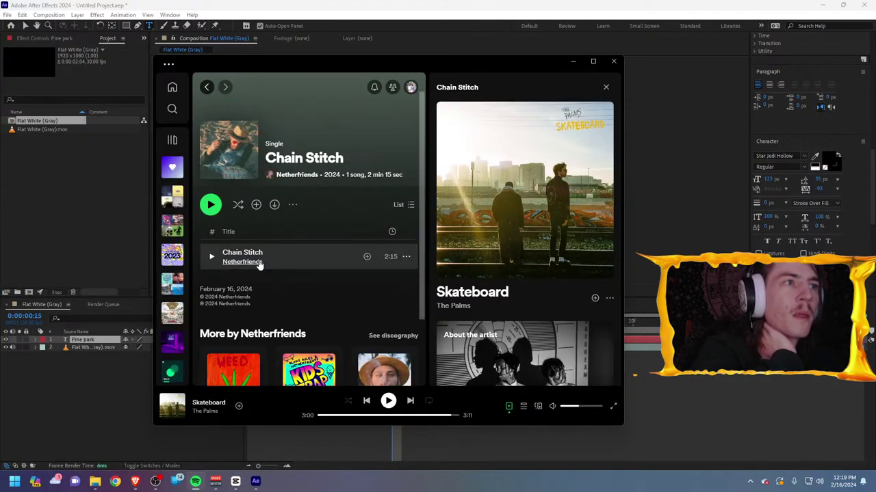
pyautogui.scroll(-5, 322, 273)
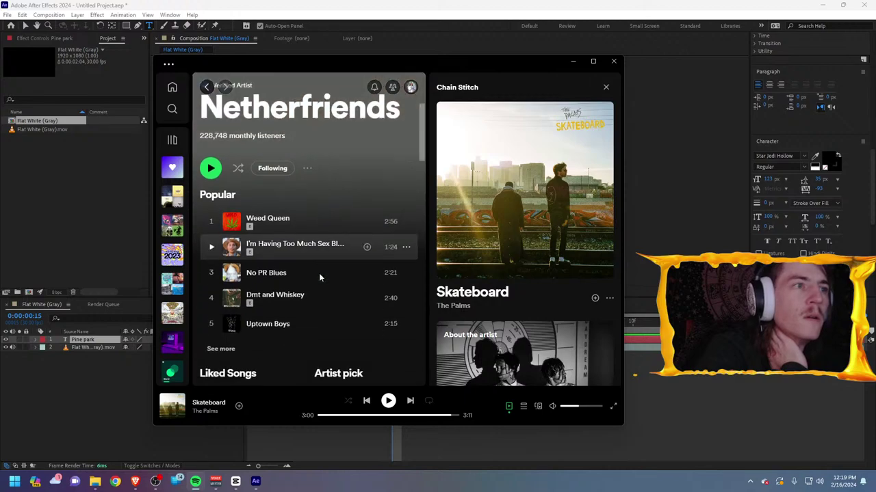
pyautogui.click(277, 315)
pyautogui.scroll(-2, 277, 315)
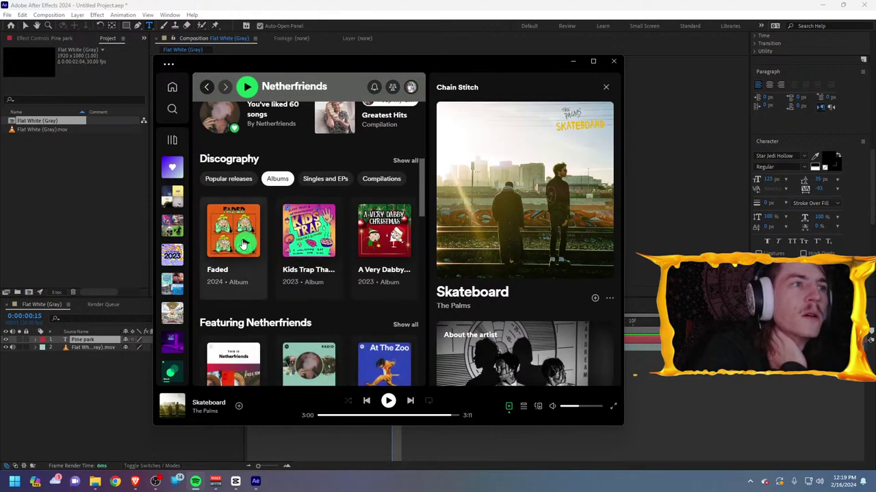
pyautogui.click(245, 272)
pyautogui.scroll(-1, 245, 273)
pyautogui.doubleClick(274, 237)
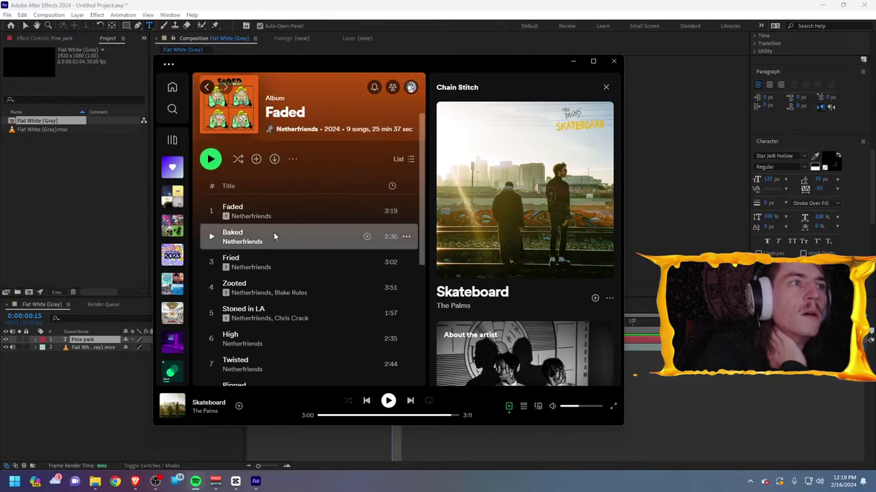
# Switch back to After Effects, change the "Pine park" text's font to Acier BAT and reselect its characters.
pyautogui.click(654, 274)
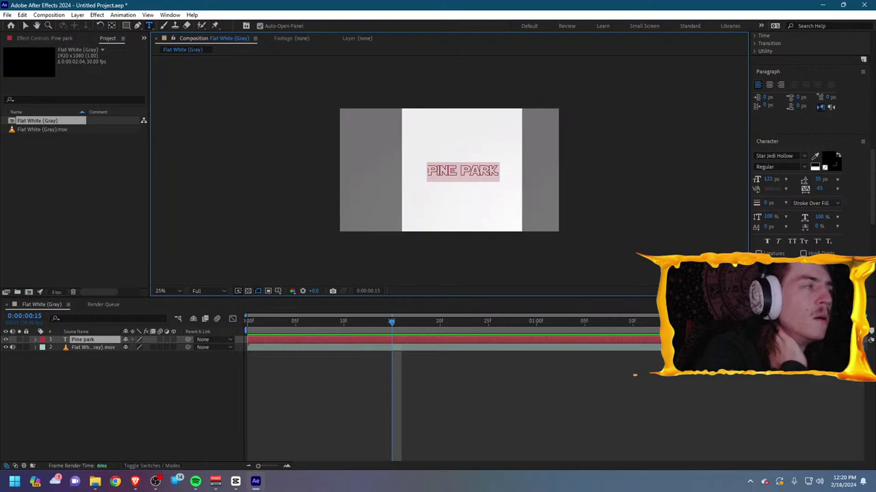
pyautogui.click(780, 156)
pyautogui.scroll(10, 767, 224)
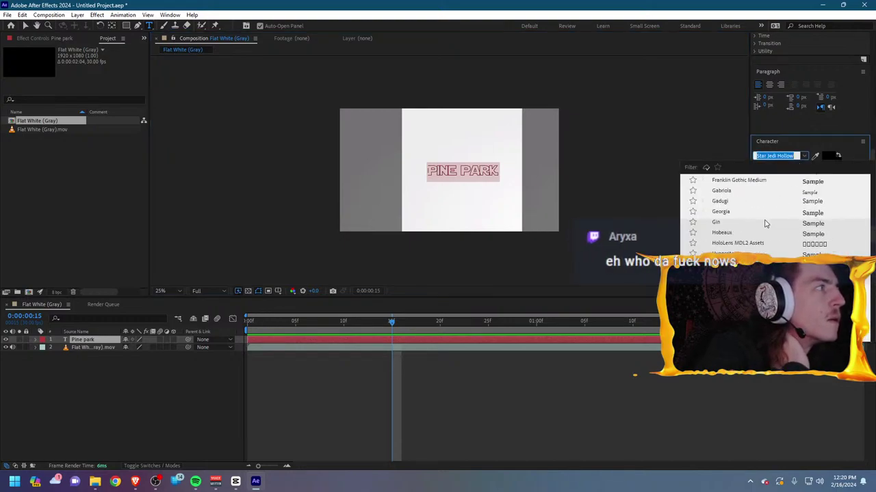
pyautogui.scroll(15, 773, 216)
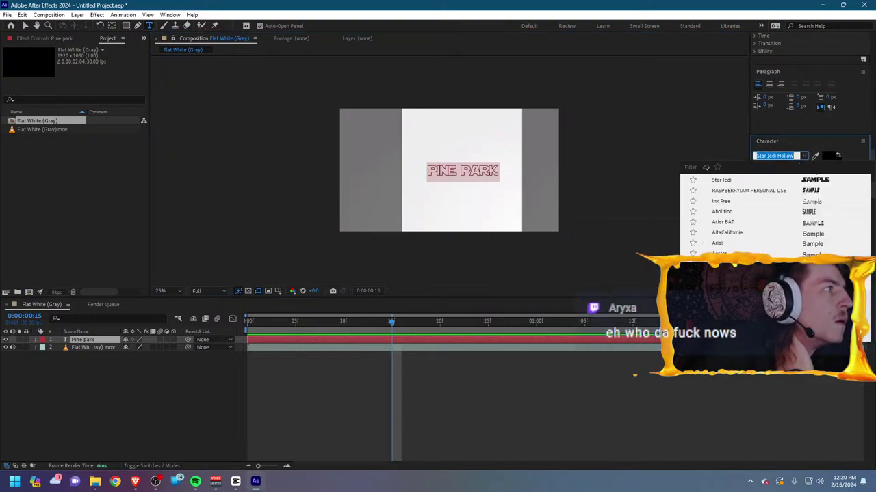
pyautogui.click(869, 338)
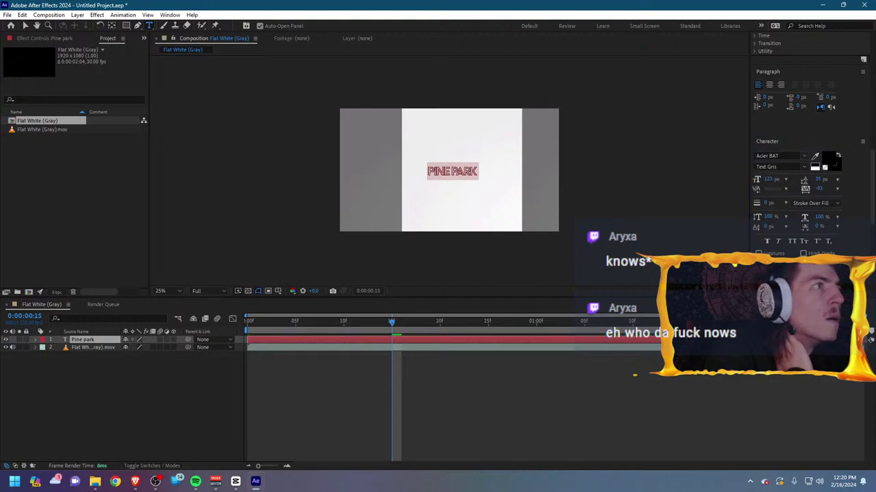
pyautogui.click(490, 176)
pyautogui.moveTo(478, 172); pyautogui.dragTo(426, 171)
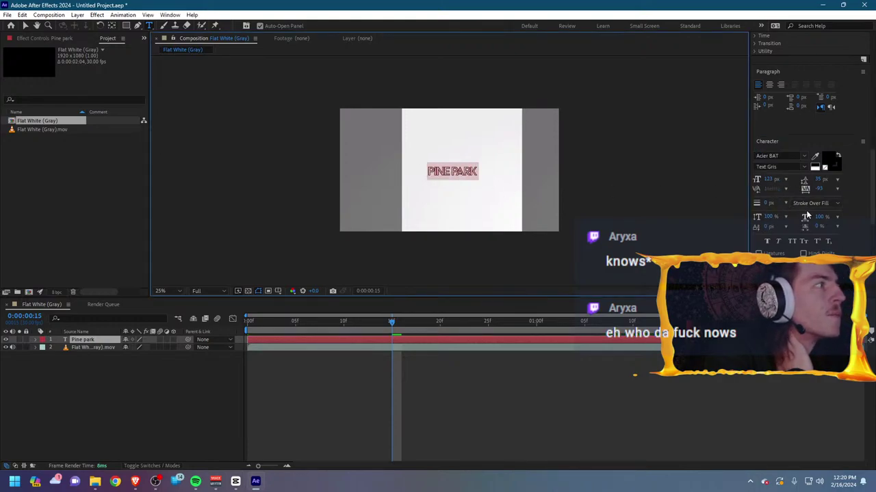
# Increase the tracking of the "Pine park" text to 38.
pyautogui.moveTo(824, 191); pyautogui.dragTo(872, 183)
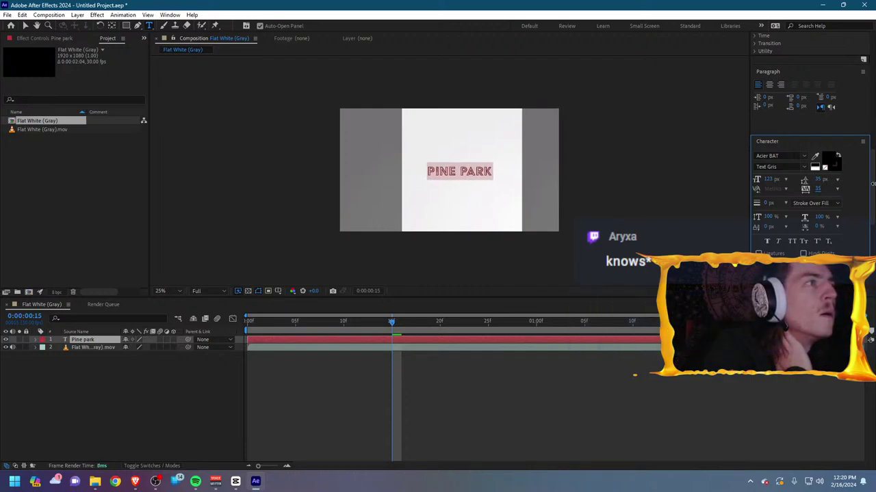
pyautogui.click(490, 169)
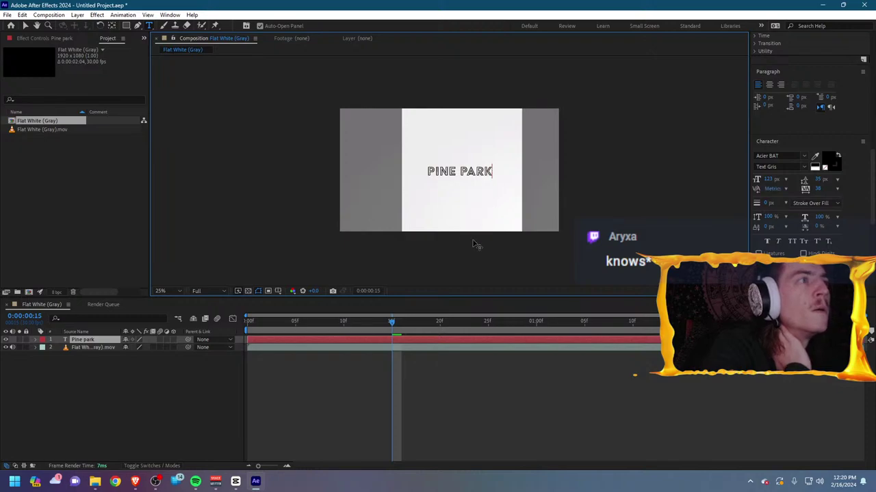
pyautogui.scroll(4, 493, 187)
pyautogui.scroll(-2, 480, 187)
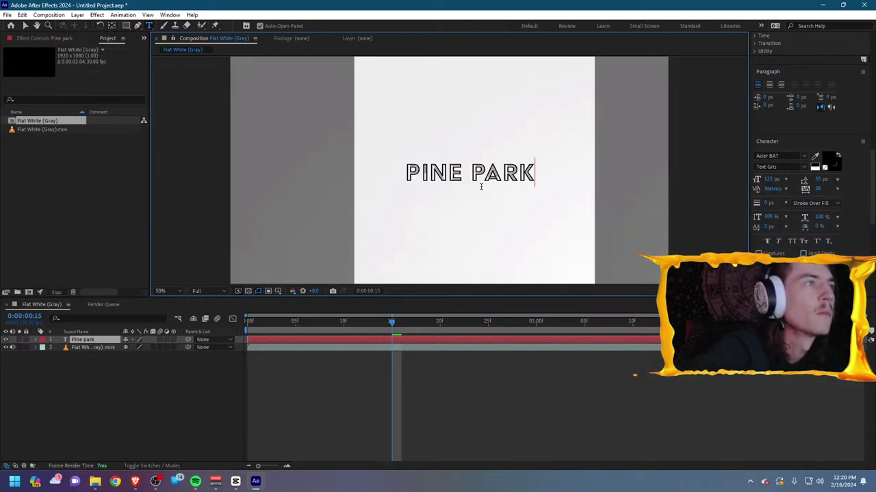
# Try to recolour the "Pine park" text with the grey 767576 sampled from the wipe.
pyautogui.click(830, 160)
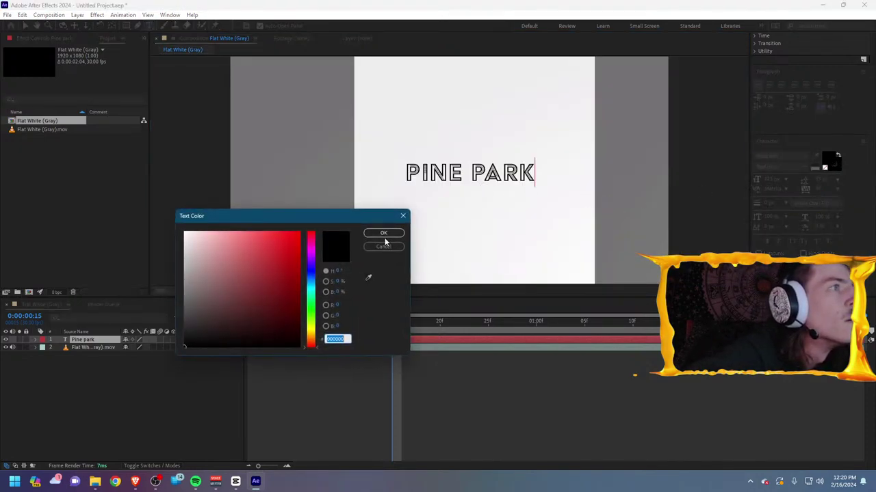
pyautogui.click(368, 277)
pyautogui.click(656, 219)
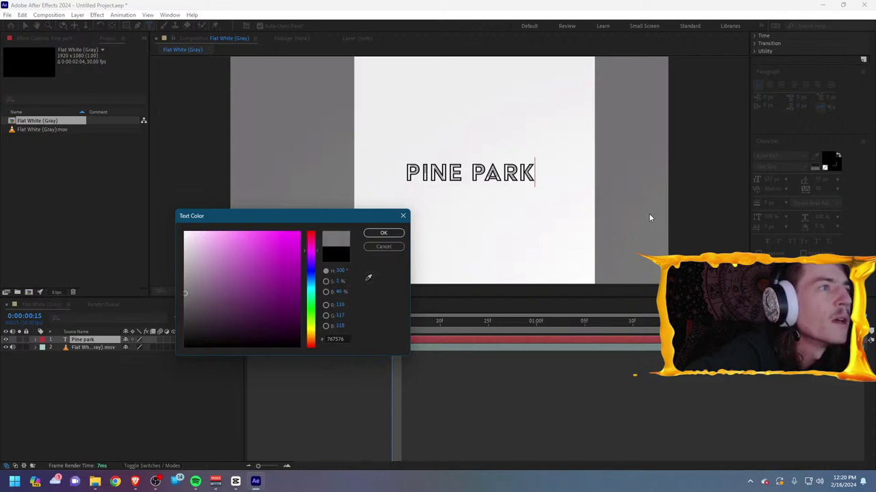
pyautogui.click(384, 233)
# Select all characters of the "Pine park" text and set their fill colour to 020202.
pyautogui.hotkey('ctrl', 'a')
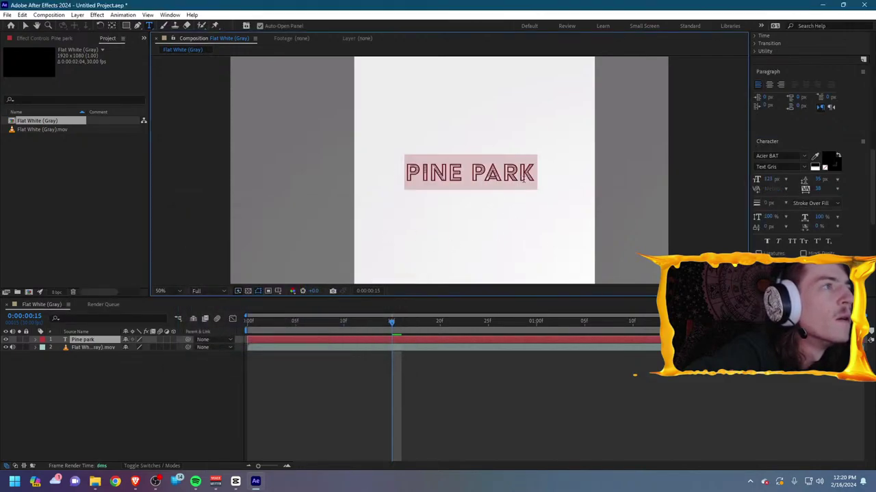
pyautogui.click(828, 162)
pyautogui.click(368, 277)
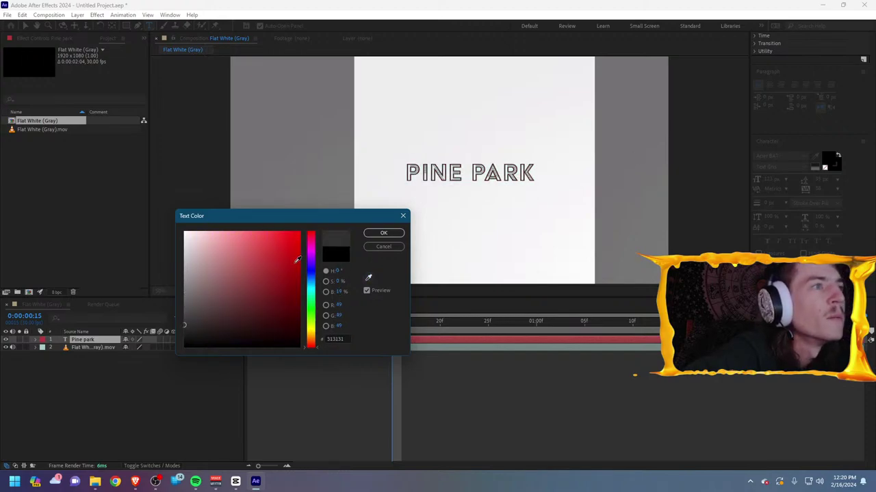
pyautogui.click(199, 346)
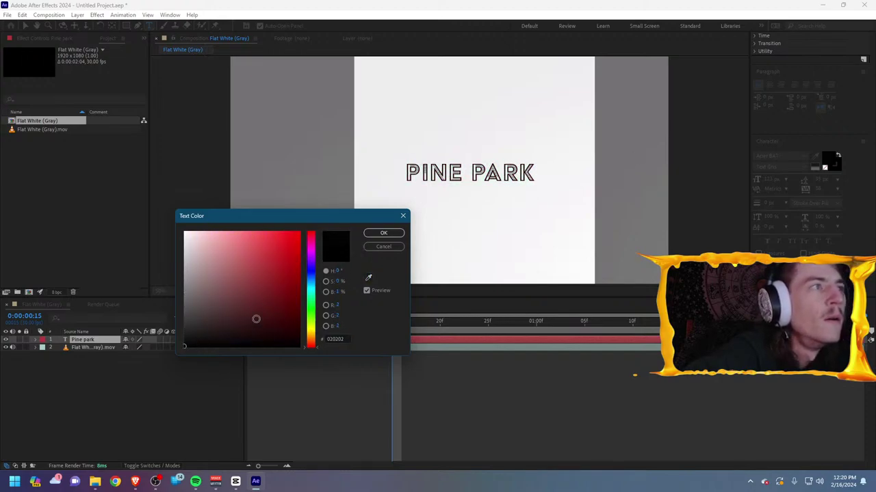
pyautogui.click(384, 234)
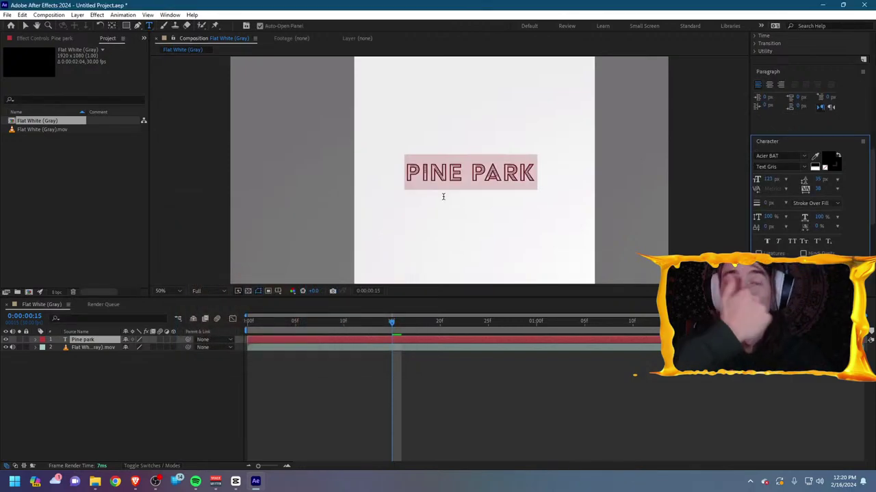
pyautogui.click(498, 190)
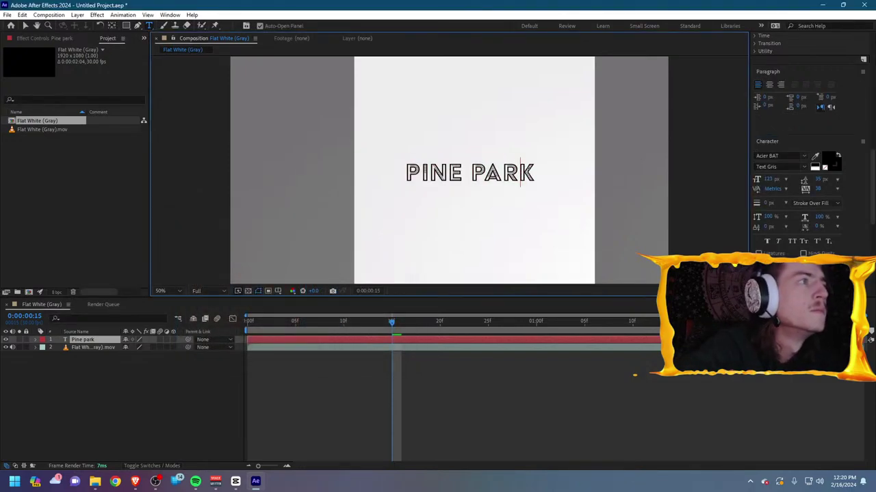
# At frame 12, set the fill colour of the letters "PINE PAR" to white, FFFFFF.
pyautogui.moveTo(254, 324); pyautogui.dragTo(360, 330)
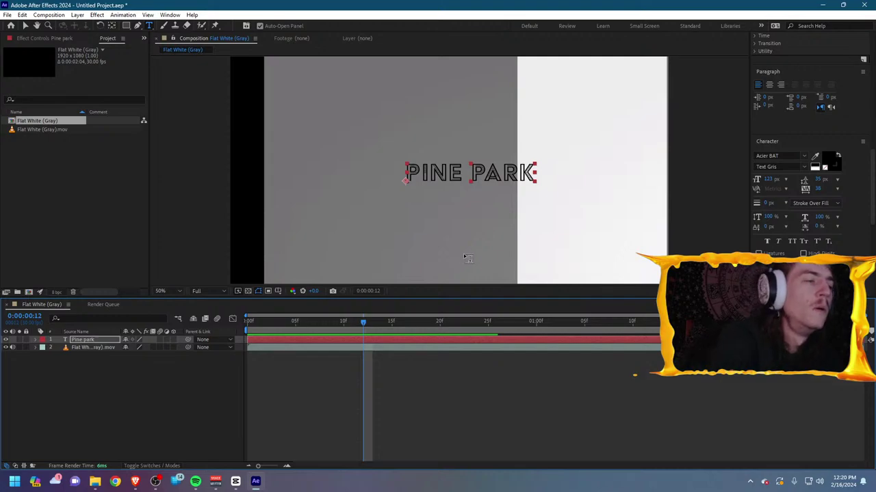
pyautogui.moveTo(365, 327)
pyautogui.mouseDown()
pyautogui.moveTo(285, 325)
pyautogui.moveTo(251, 314)
pyautogui.moveTo(416, 313)
pyautogui.moveTo(361, 321)
pyautogui.mouseUp()
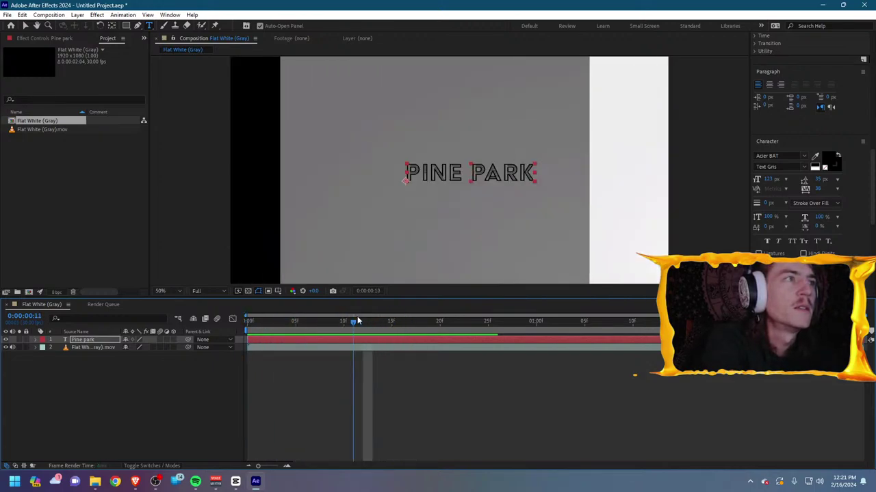
pyautogui.moveTo(537, 174); pyautogui.dragTo(387, 177)
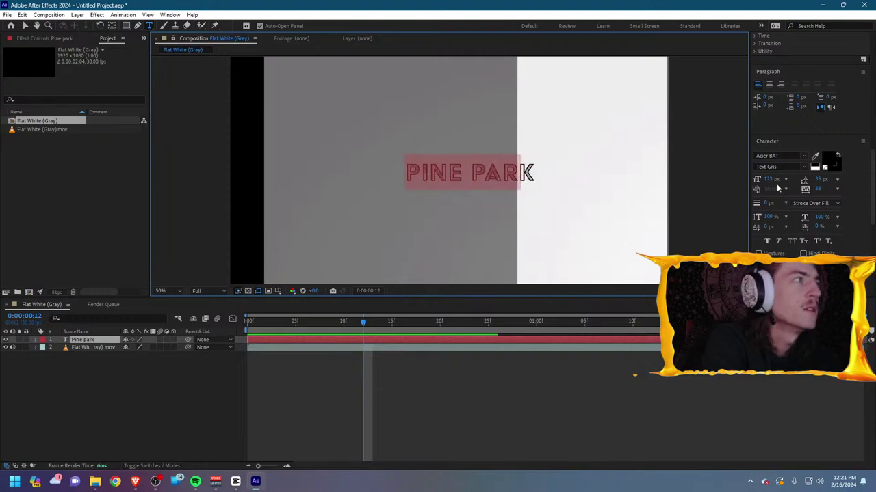
pyautogui.click(829, 158)
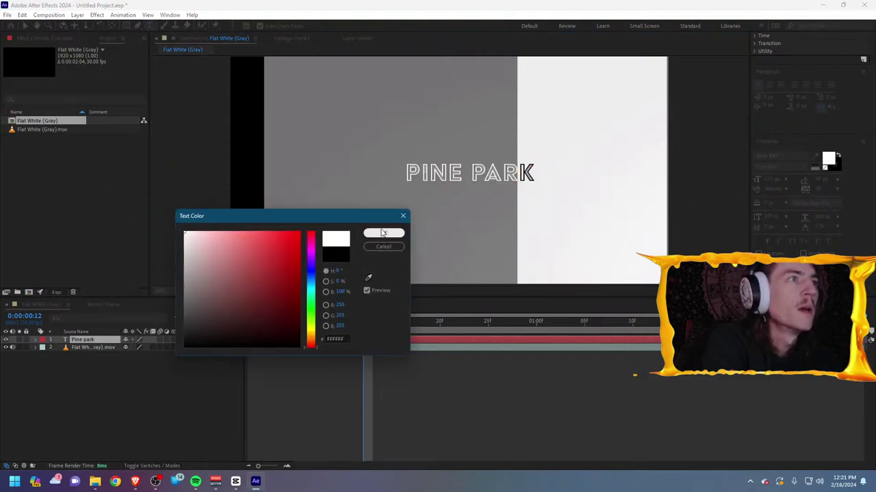
pyautogui.click(383, 234)
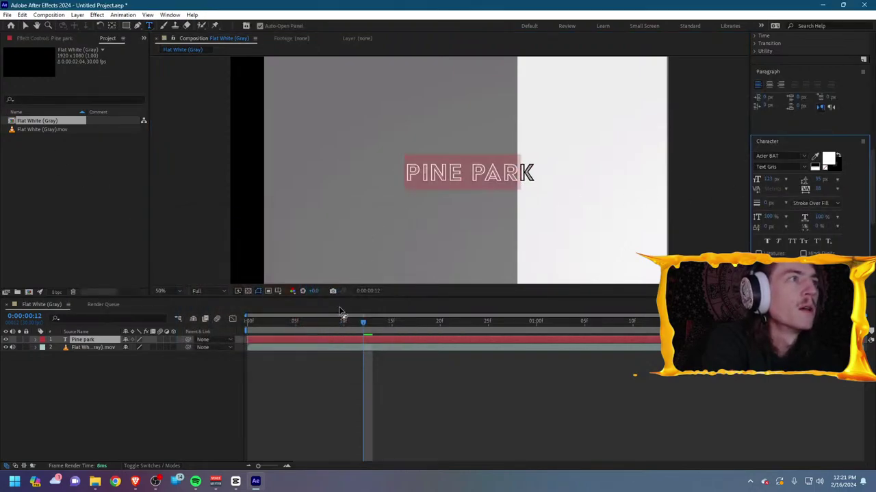
# At frame 13, set the fill colour of the letters "E PAR" over the white band to black, 000000.
pyautogui.click(373, 321)
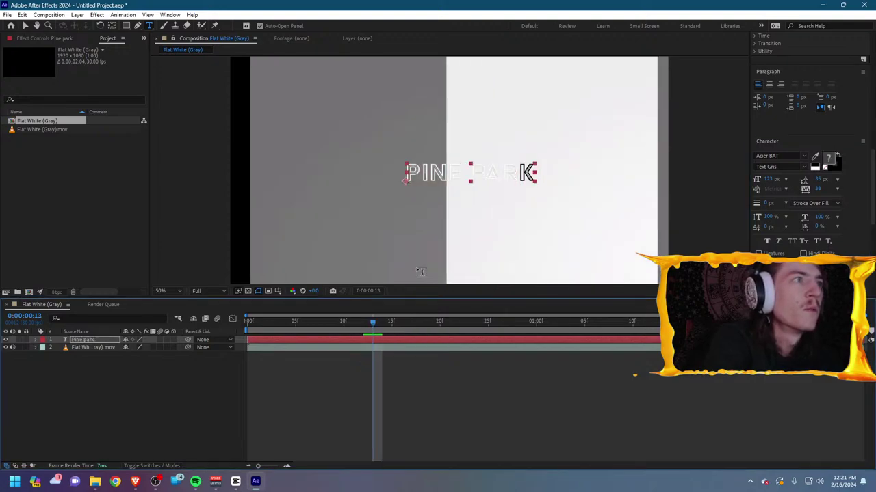
pyautogui.moveTo(447, 173); pyautogui.dragTo(518, 171)
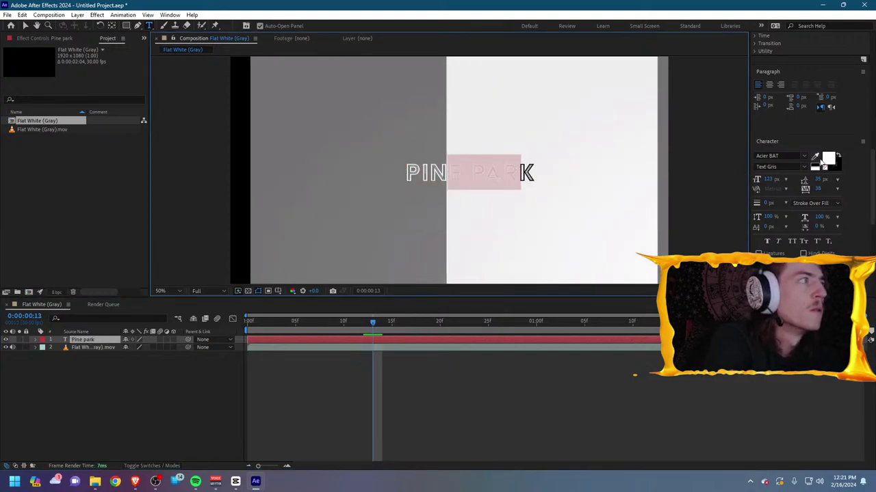
pyautogui.click(822, 162)
pyautogui.write('000000')
pyautogui.click(381, 233)
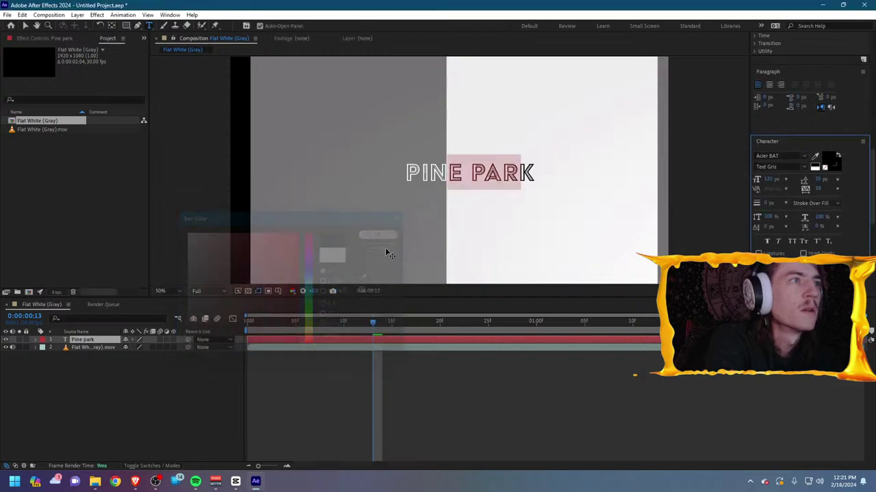
# At frame 4, select the entire "Pine park" text and set its fill colour to white, ffffff.
pyautogui.click(364, 322)
pyautogui.moveTo(365, 328); pyautogui.dragTo(369, 332)
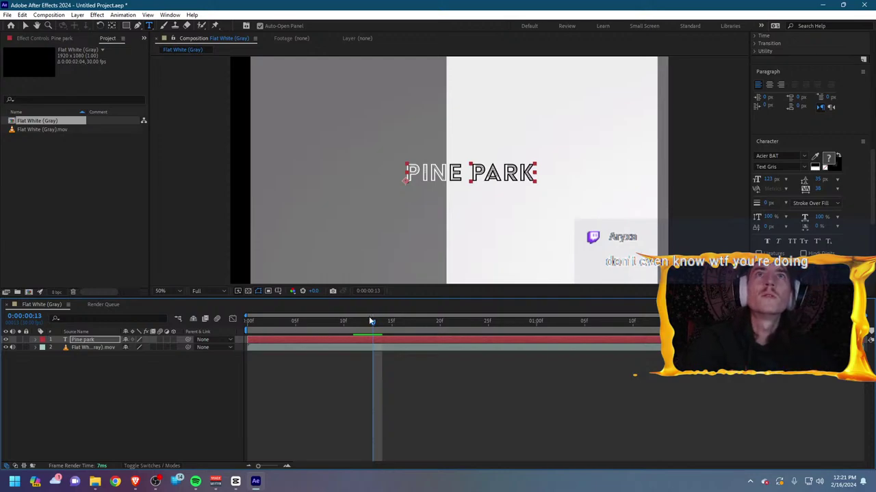
pyautogui.moveTo(371, 326); pyautogui.dragTo(289, 321)
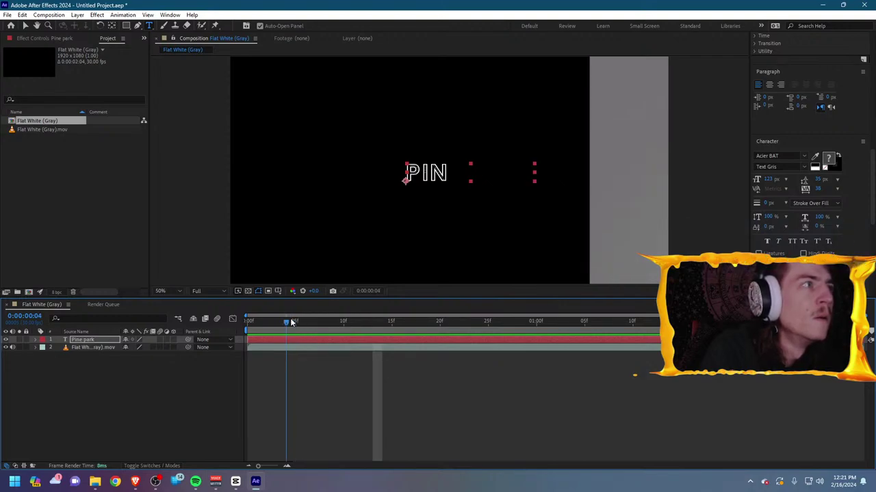
pyautogui.doubleClick(492, 172)
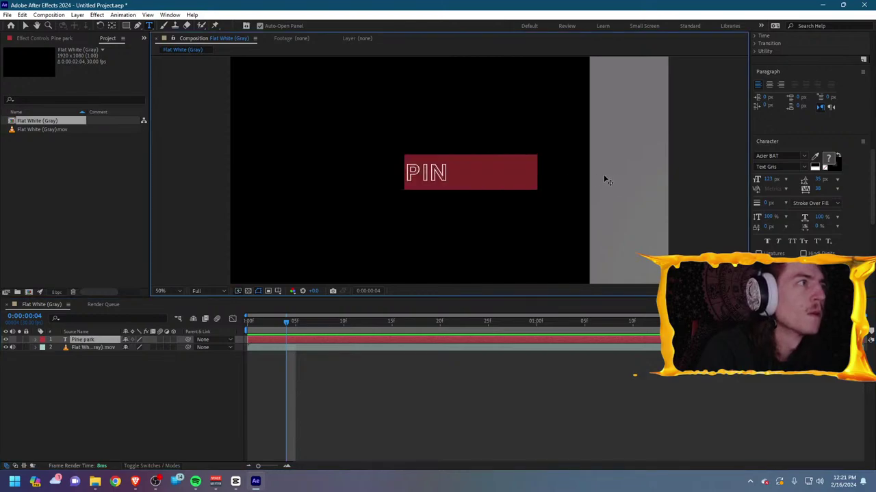
pyautogui.click(828, 159)
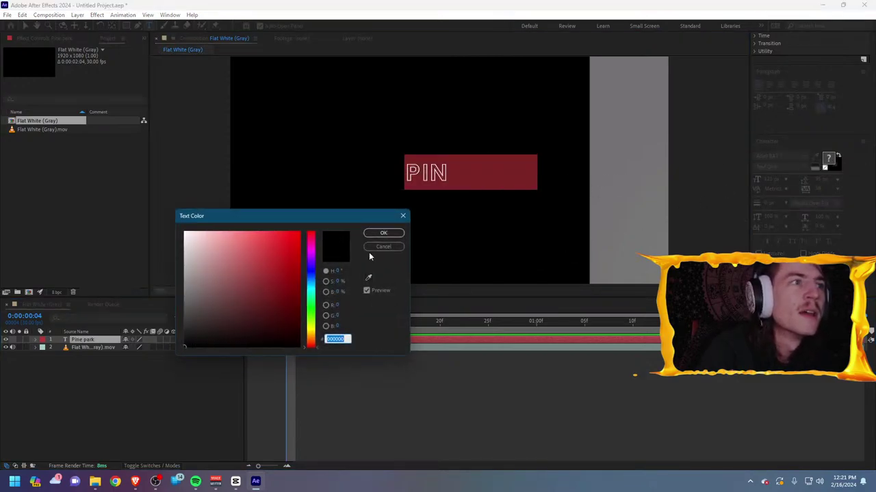
pyautogui.click(384, 233)
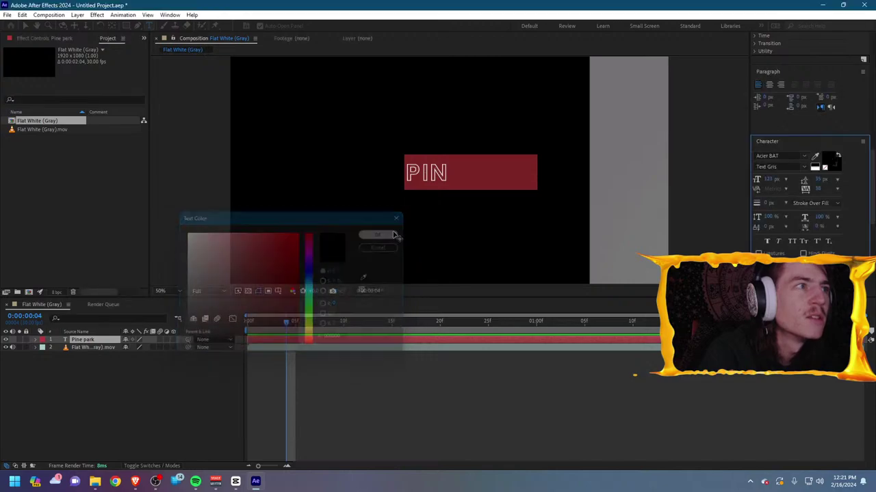
pyautogui.click(830, 160)
pyautogui.write('ffffff')
pyautogui.click(383, 233)
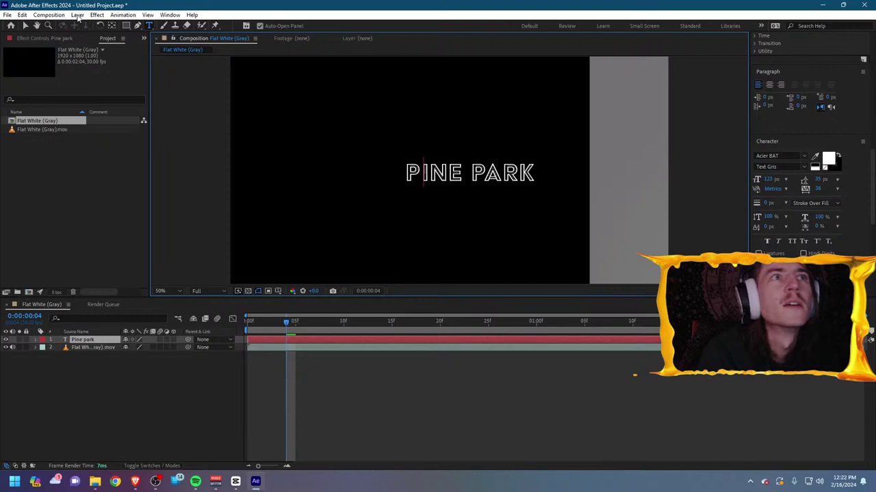
# Apply the Hue/Saturation colour correction effect to the "Pine park" text layer.
pyautogui.click(97, 15)
pyautogui.moveTo(84, 19)
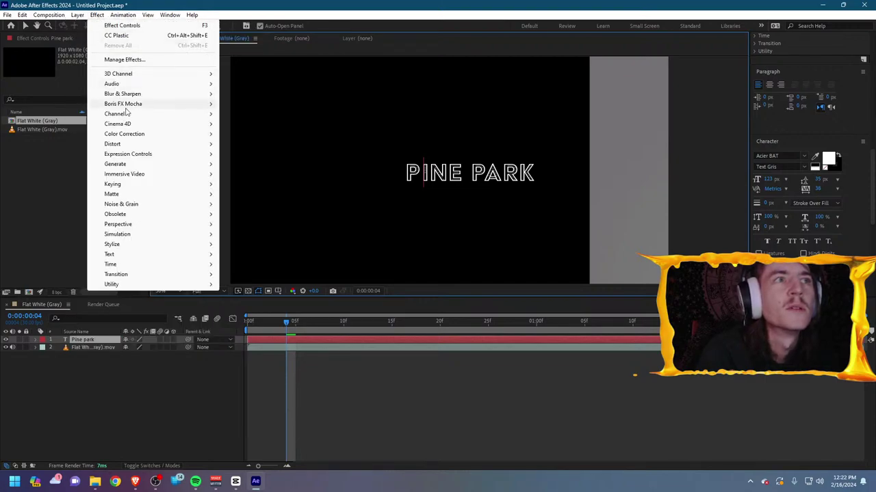
pyautogui.moveTo(130, 136)
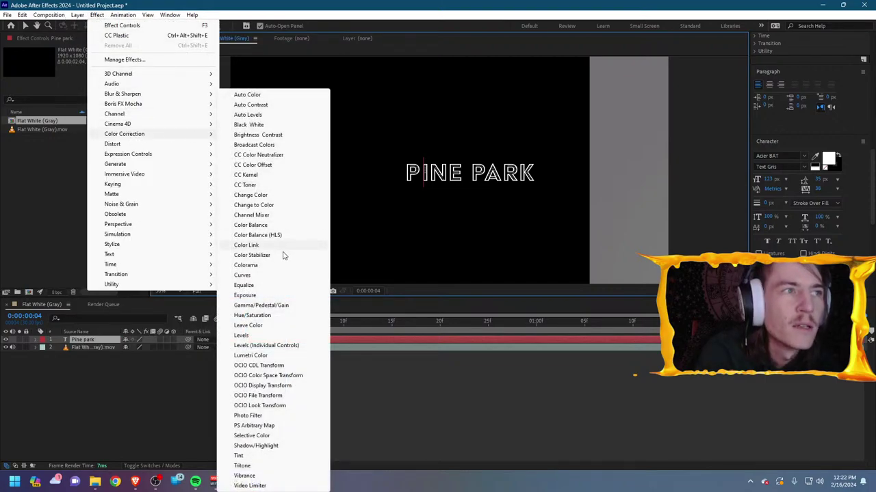
pyautogui.click(265, 315)
# Try the Hue/Saturation effect's Colorize option with a different Colorize Lightness, with Colorize turned back off.
pyautogui.click(84, 169)
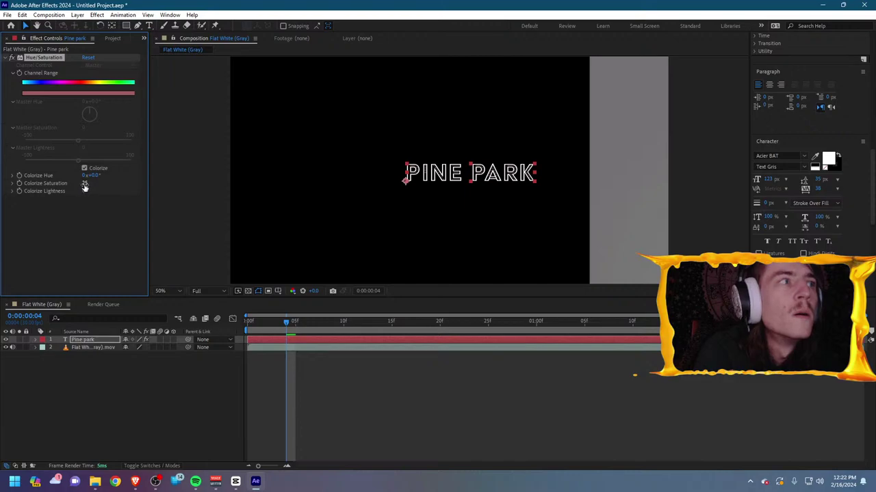
pyautogui.moveTo(84, 191); pyautogui.dragTo(27, 189)
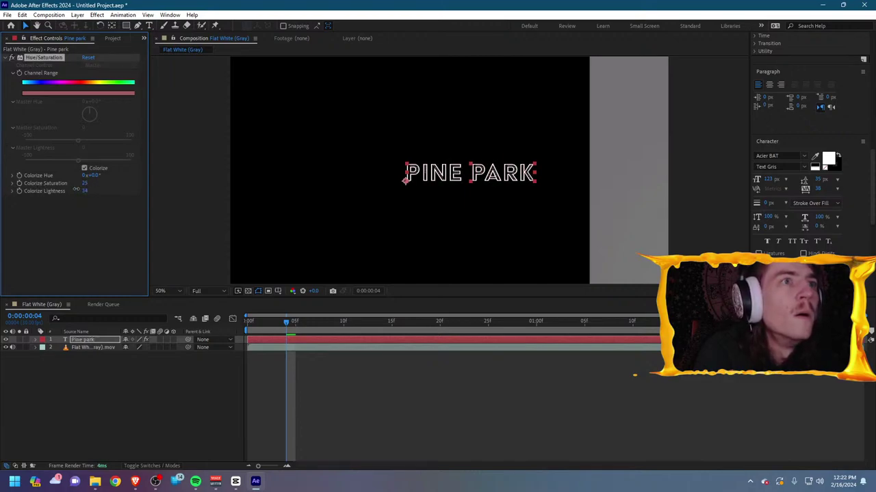
pyautogui.click(84, 168)
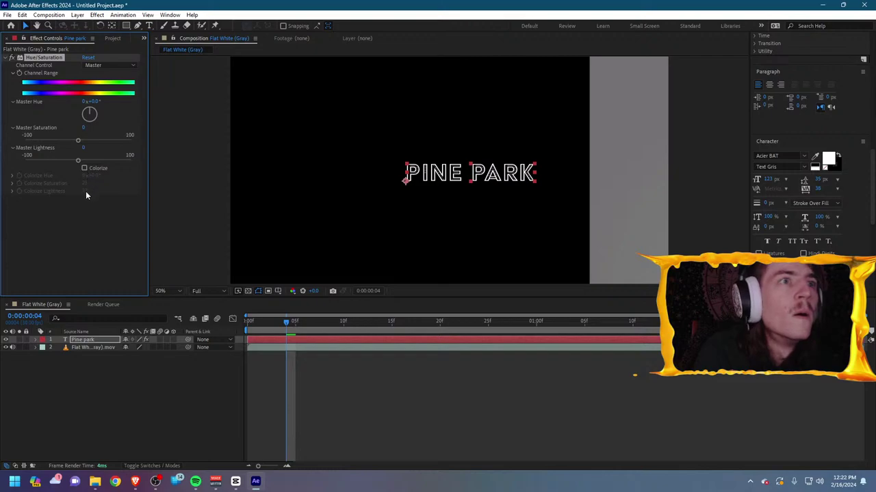
# Lower the Hue/Saturation effect's Master Lightness to -100 on the "Pine park" text.
pyautogui.moveTo(79, 161); pyautogui.dragTo(49, 163)
pyautogui.hotkey('ctrl', 'z')
pyautogui.hotkey('ctrl', 'z')
pyautogui.hotkey('ctrl', 'z')
pyautogui.hotkey('ctrl', 'z')
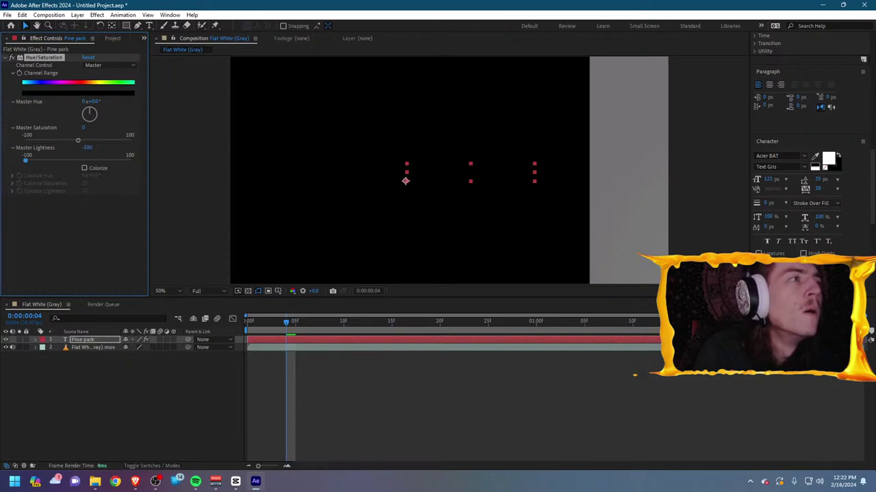
pyautogui.moveTo(78, 162); pyautogui.dragTo(12, 156)
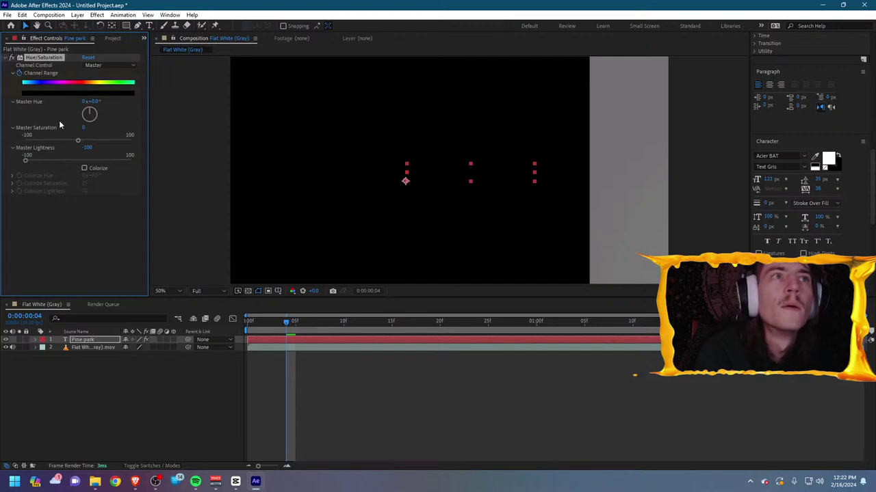
# Keyframe the effect's Channel Range at the start of the timeline and set Master Lightness to -68 at frame 4.
pyautogui.moveTo(263, 323); pyautogui.dragTo(246, 322)
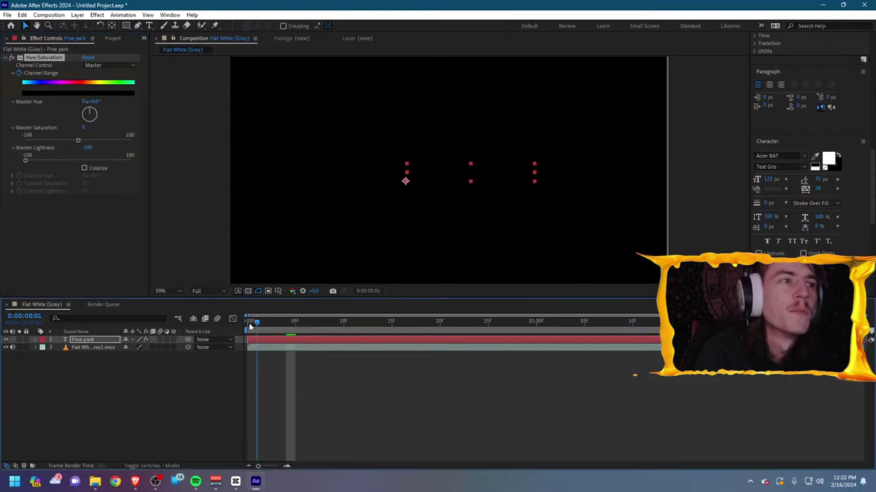
pyautogui.click(23, 77)
pyautogui.click(296, 323)
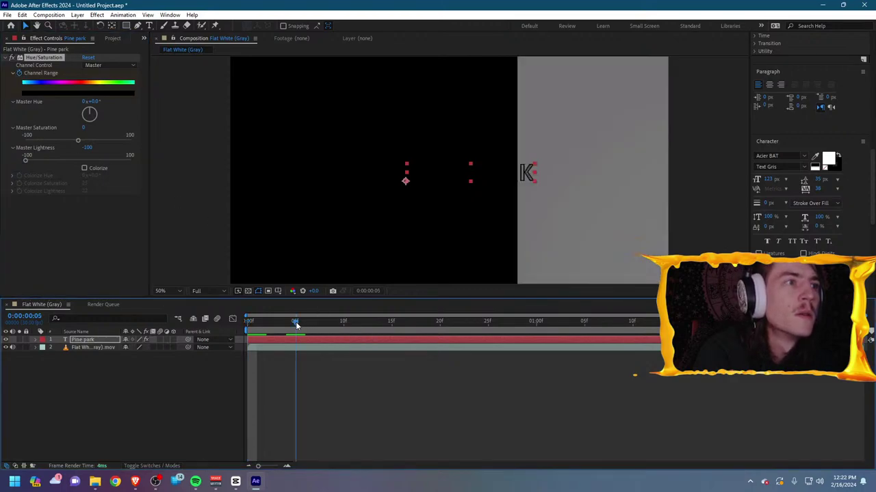
pyautogui.click(288, 325)
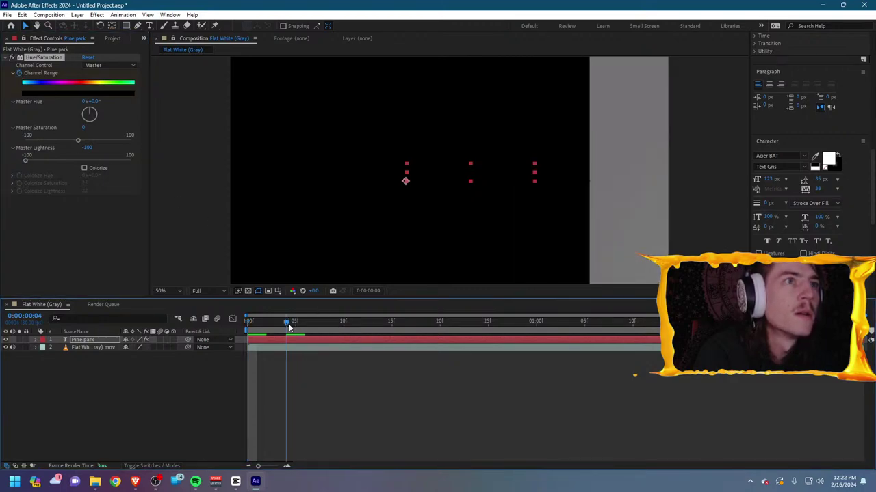
pyautogui.moveTo(87, 149); pyautogui.dragTo(102, 149)
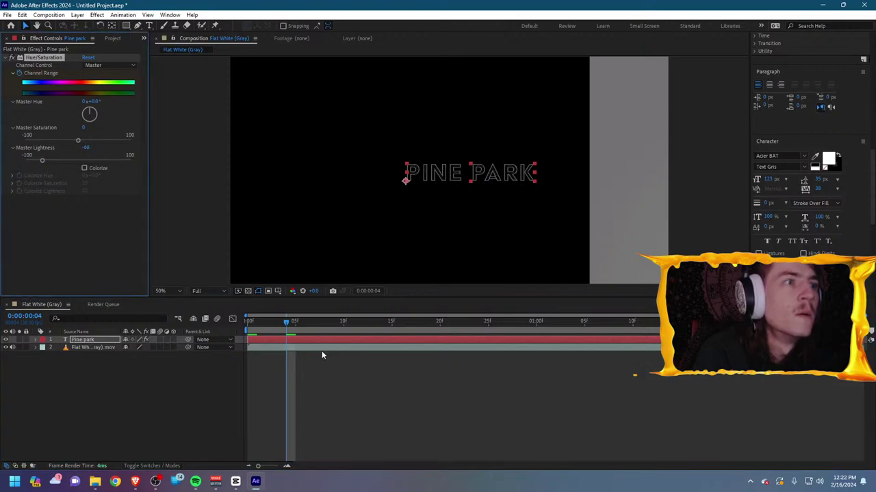
# Enable Source Text keyframing on the "Pine park" text layer at frame 5.
pyautogui.moveTo(265, 327); pyautogui.dragTo(295, 324)
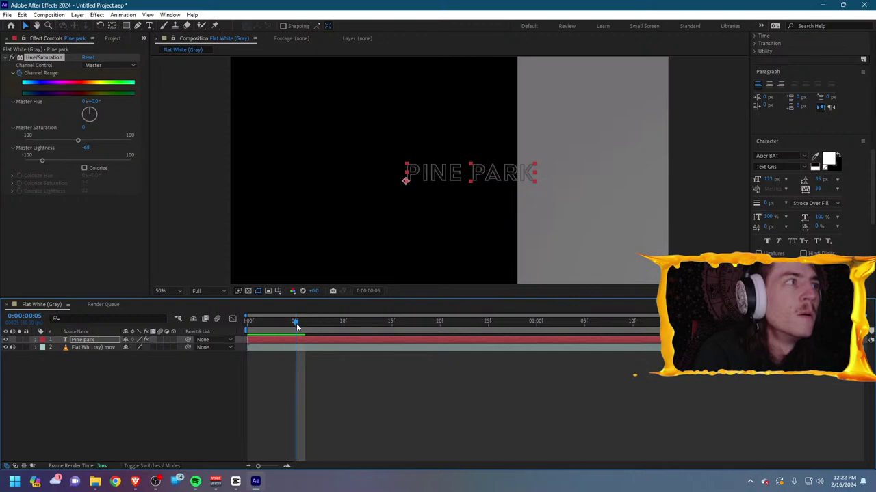
pyautogui.doubleClick(530, 176)
pyautogui.click(533, 173)
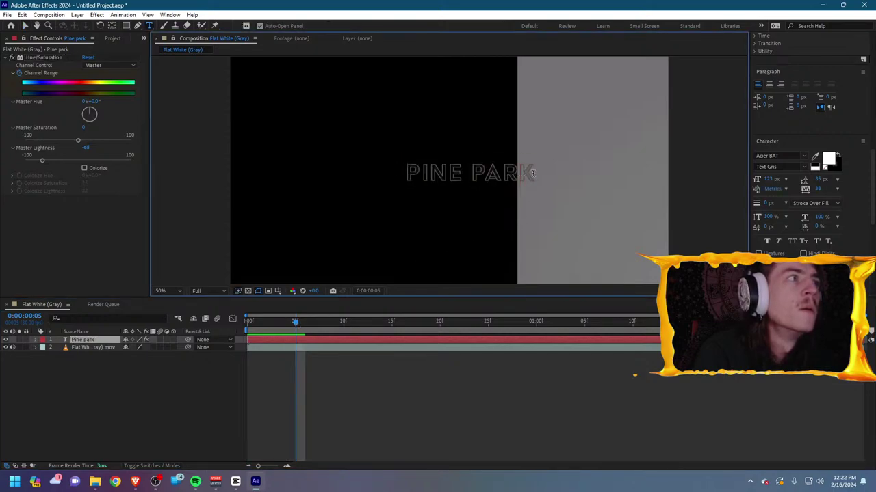
pyautogui.press('Escape')
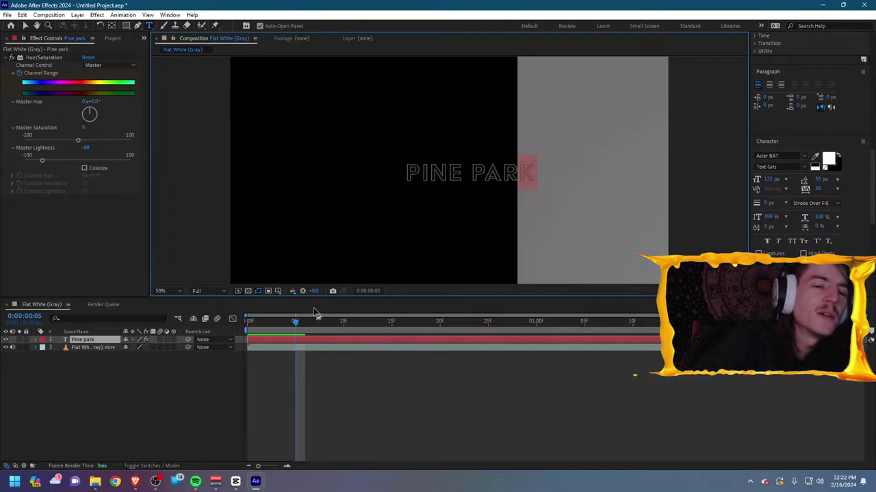
pyautogui.click(100, 346)
pyautogui.click(99, 341)
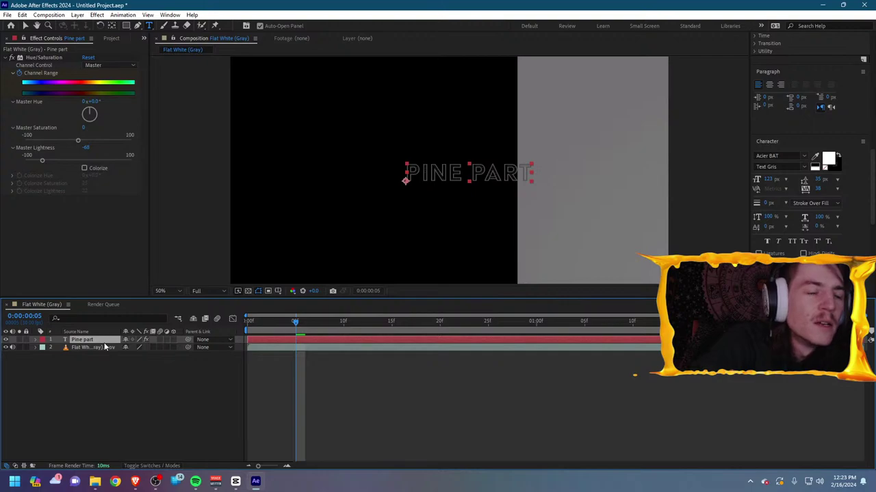
pyautogui.click(36, 339)
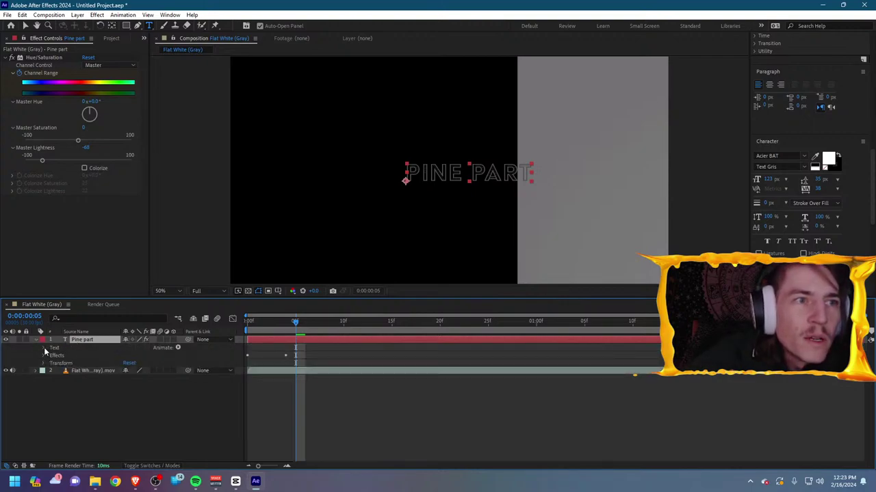
pyautogui.click(44, 348)
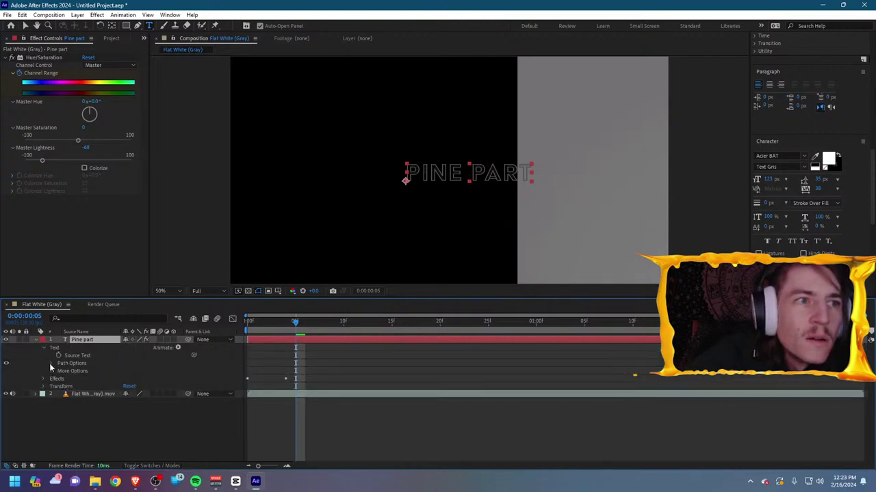
pyautogui.click(51, 363)
pyautogui.click(49, 363)
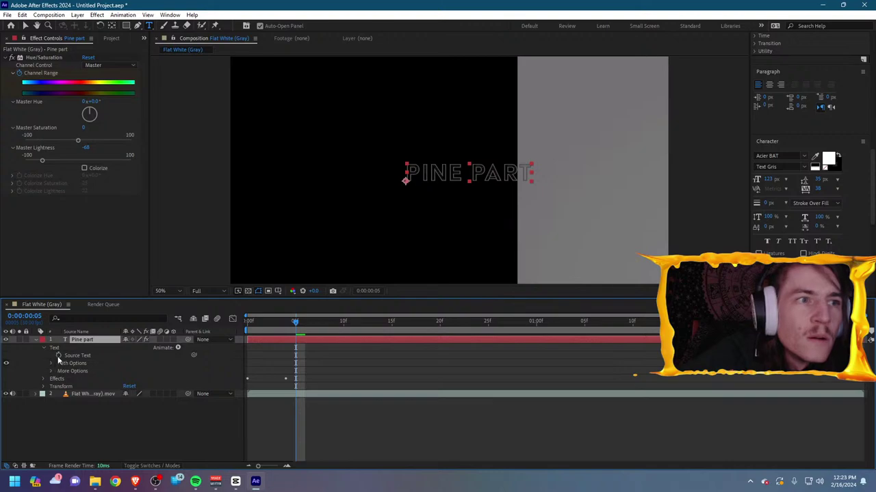
pyautogui.click(59, 355)
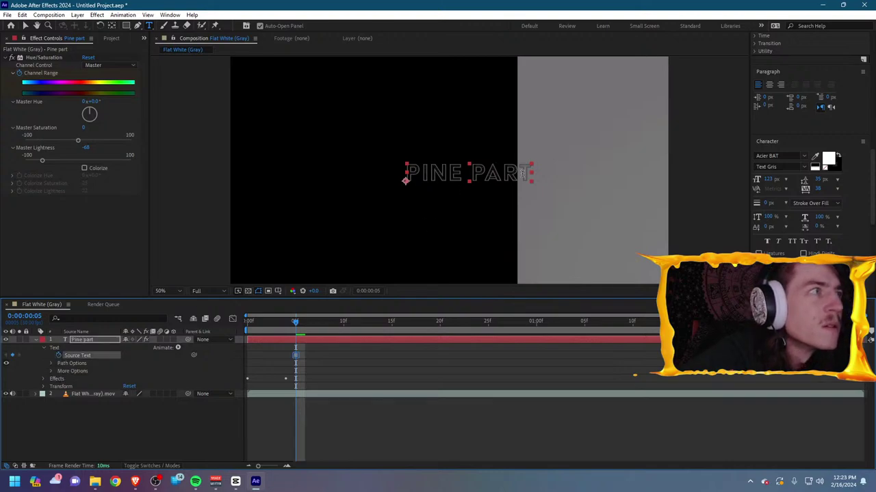
# Set the fill colour of the text's last letter to black (000000) at frame 5.
pyautogui.moveTo(520, 174); pyautogui.dragTo(539, 176)
pyautogui.click(828, 159)
pyautogui.click(219, 347)
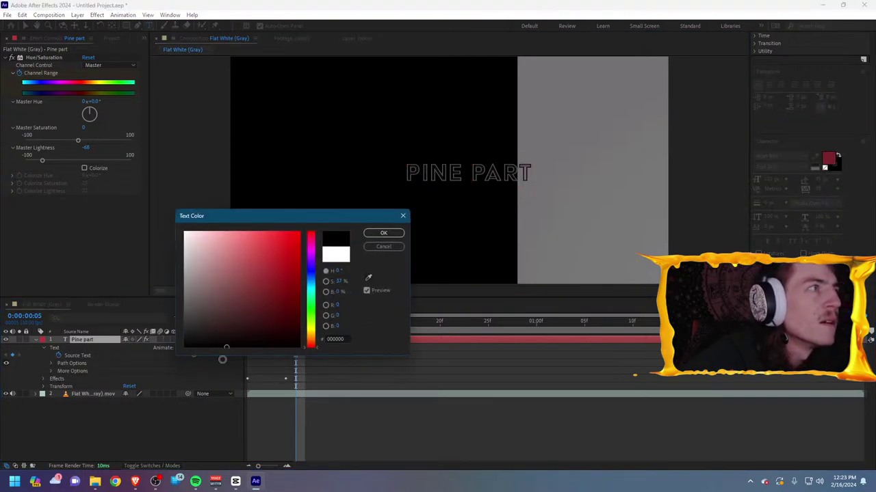
pyautogui.click(383, 233)
# Set the whole text's fill colour to white (FFFFFF) at frame 7.
pyautogui.press('pagedown')
pyautogui.press('pagedown')
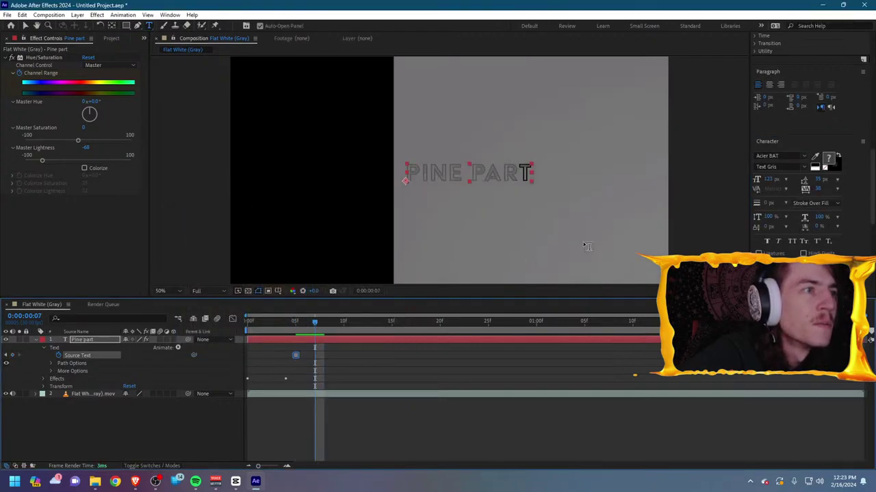
pyautogui.click(835, 164)
pyautogui.click(816, 166)
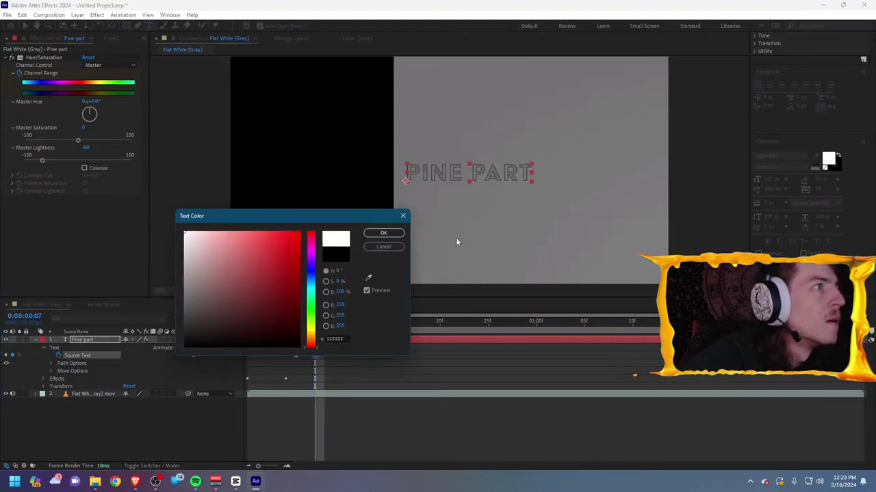
pyautogui.click(399, 236)
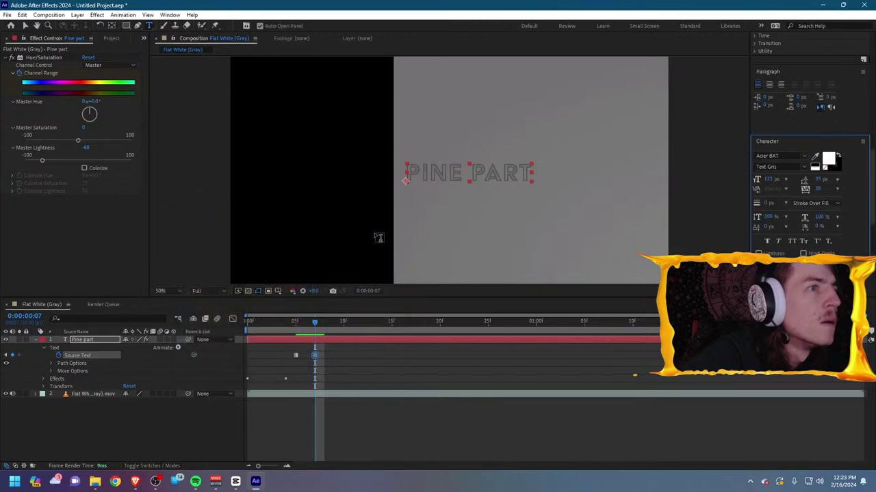
# Turn off the Hue/Saturation effect and change the text's last letter to K at frame 5.
pyautogui.moveTo(303, 333)
pyautogui.mouseDown()
pyautogui.moveTo(286, 333)
pyautogui.moveTo(305, 333)
pyautogui.mouseUp()
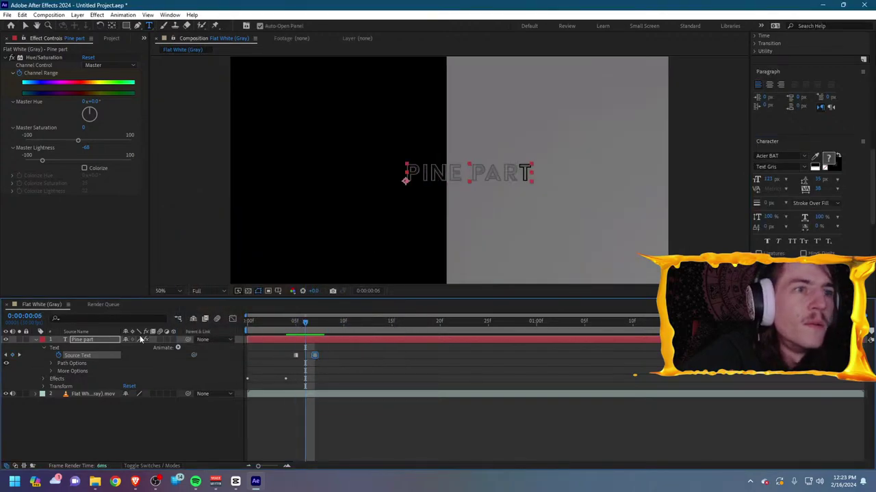
pyautogui.click(14, 61)
pyautogui.moveTo(305, 324)
pyautogui.mouseDown()
pyautogui.moveTo(295, 325)
pyautogui.moveTo(314, 325)
pyautogui.moveTo(294, 331)
pyautogui.moveTo(271, 322)
pyautogui.moveTo(296, 330)
pyautogui.mouseUp()
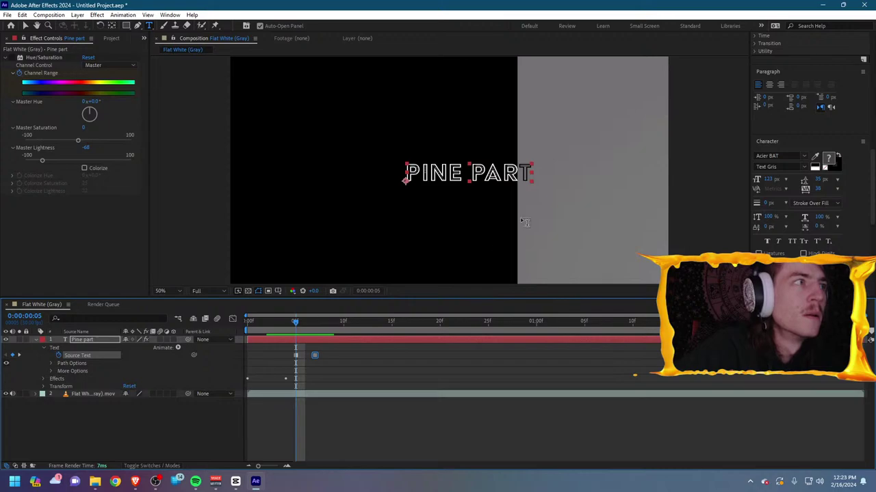
pyautogui.moveTo(533, 173); pyautogui.dragTo(520, 172)
pyautogui.write('k')
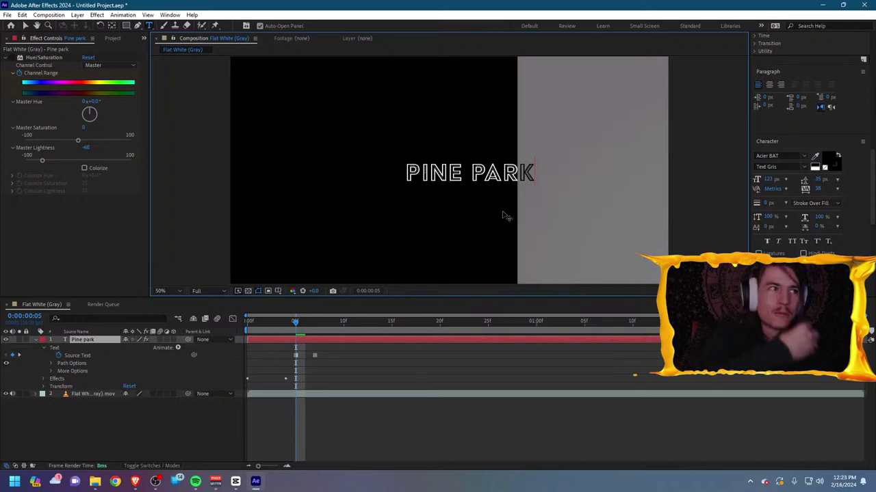
# Set the fill colour of the whole "Pine park" text to grey 666666 at frame 0.
pyautogui.moveTo(249, 323)
pyautogui.mouseDown()
pyautogui.moveTo(297, 328)
pyautogui.moveTo(243, 325)
pyautogui.mouseUp()
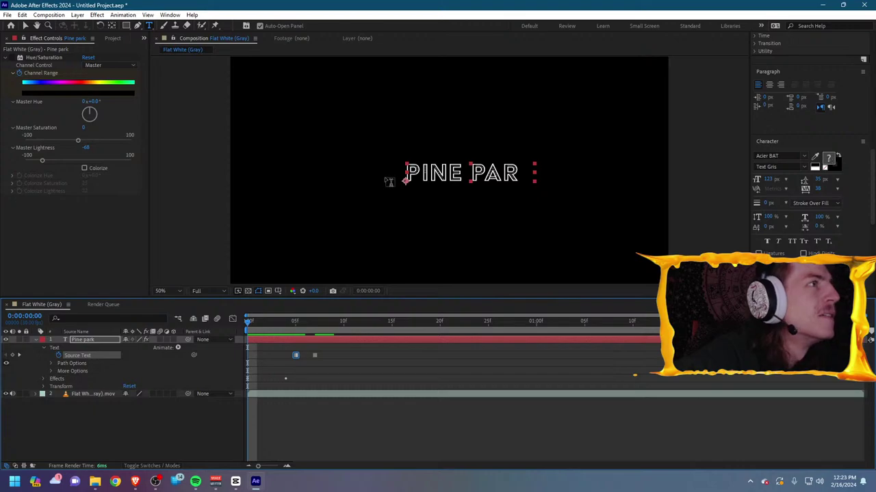
pyautogui.moveTo(406, 175); pyautogui.dragTo(535, 175)
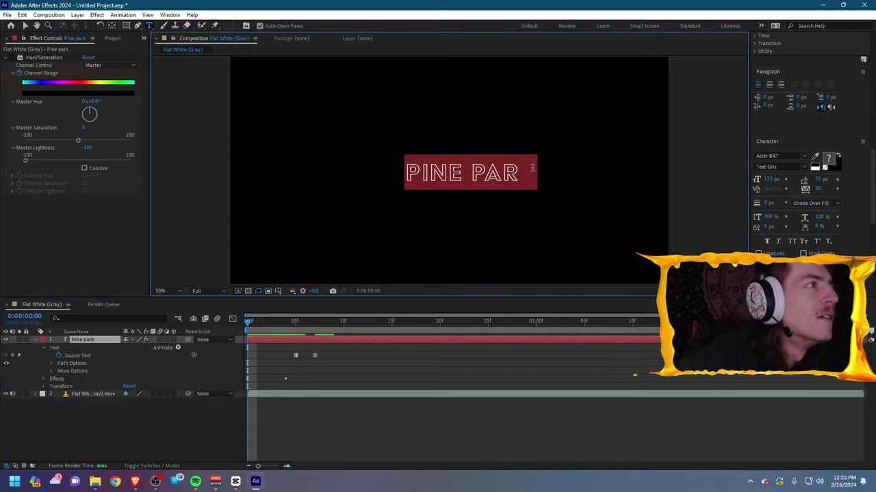
pyautogui.click(828, 157)
pyautogui.write('999999')
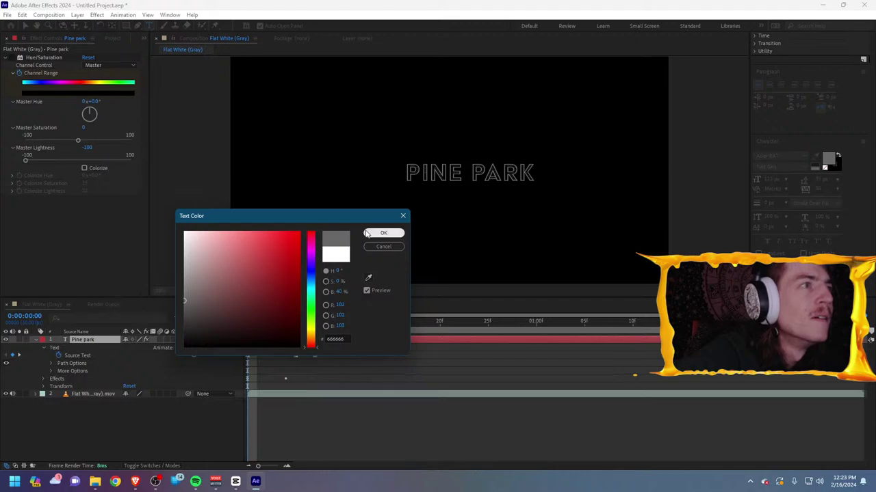
pyautogui.click(383, 232)
# Sample the wipe's grey (747274) as the text colour at frame 3 and move that Source Text keyframe to frame 0.
pyautogui.moveTo(259, 323); pyautogui.dragTo(274, 323)
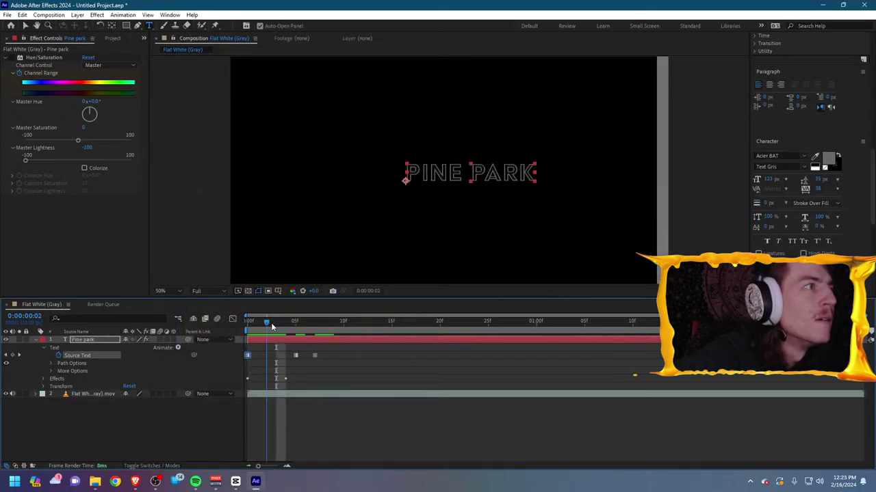
pyautogui.click(827, 159)
pyautogui.click(368, 277)
pyautogui.click(650, 185)
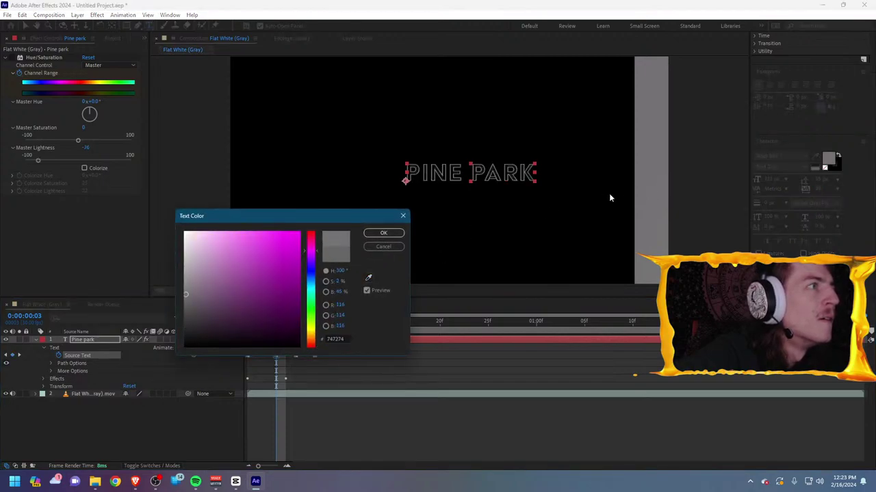
pyautogui.click(383, 232)
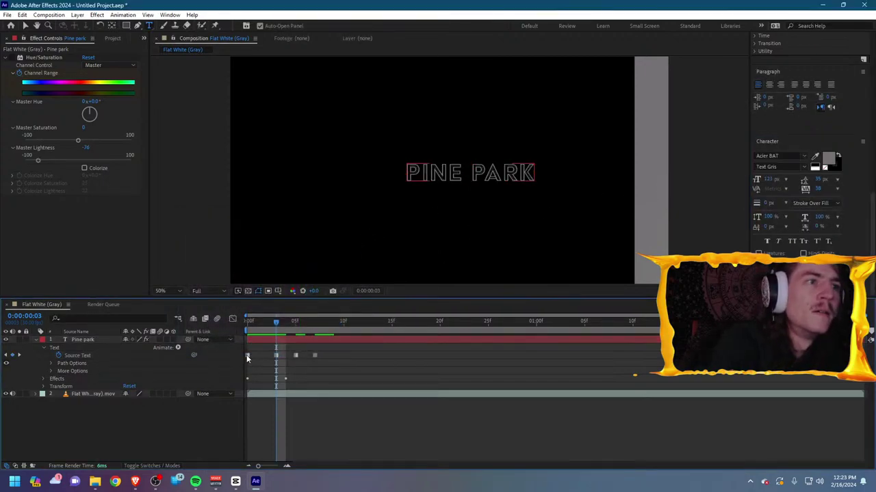
pyautogui.moveTo(247, 355)
pyautogui.mouseDown()
pyautogui.moveTo(276, 357)
pyautogui.moveTo(250, 359)
pyautogui.mouseUp()
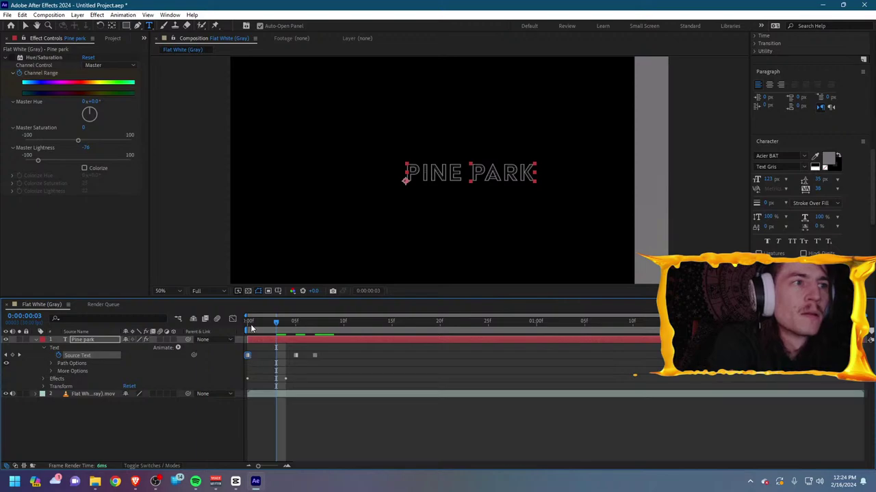
pyautogui.click(251, 328)
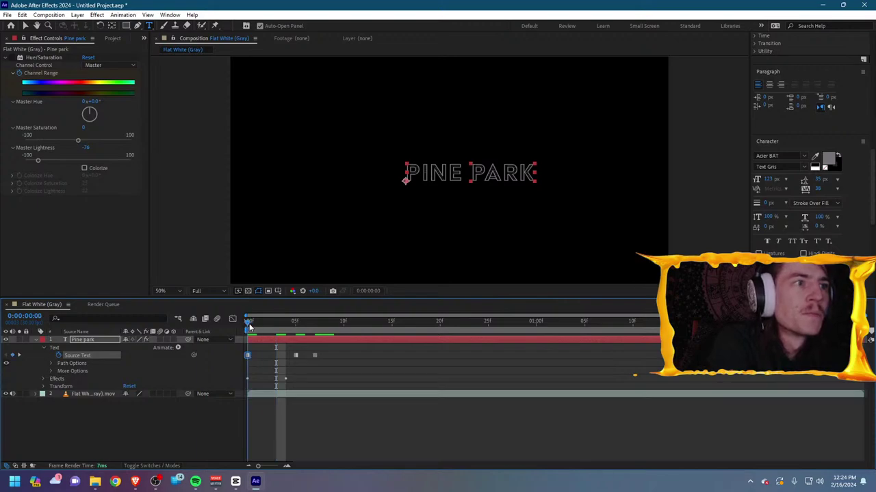
# Recolour the letters "Pine par" at frame 5 with the grey sampled from the wipe.
pyautogui.moveTo(250, 327); pyautogui.dragTo(295, 329)
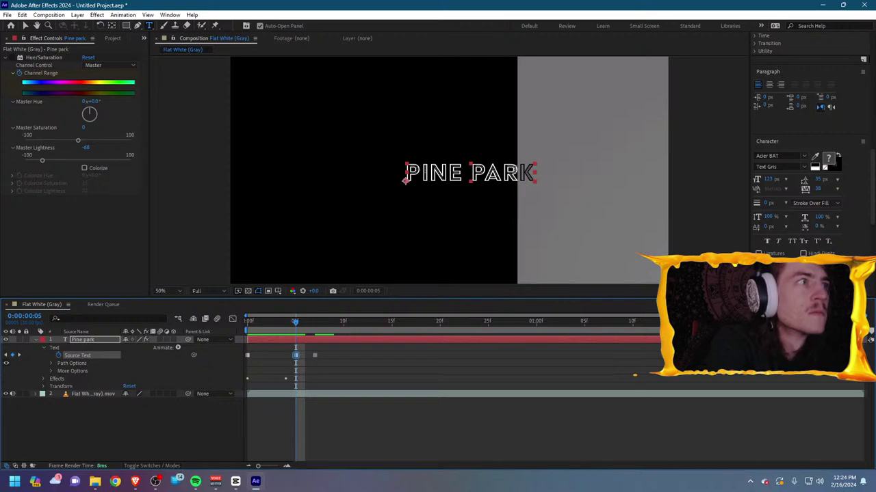
pyautogui.moveTo(513, 169); pyautogui.dragTo(243, 178)
pyautogui.click(814, 156)
pyautogui.click(604, 170)
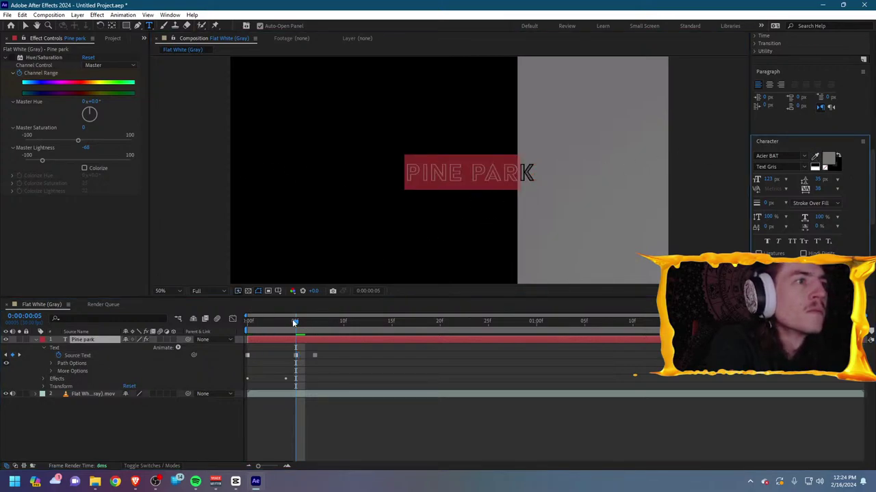
pyautogui.moveTo(296, 325)
pyautogui.mouseDown()
pyautogui.moveTo(344, 331)
pyautogui.moveTo(295, 332)
pyautogui.mouseUp()
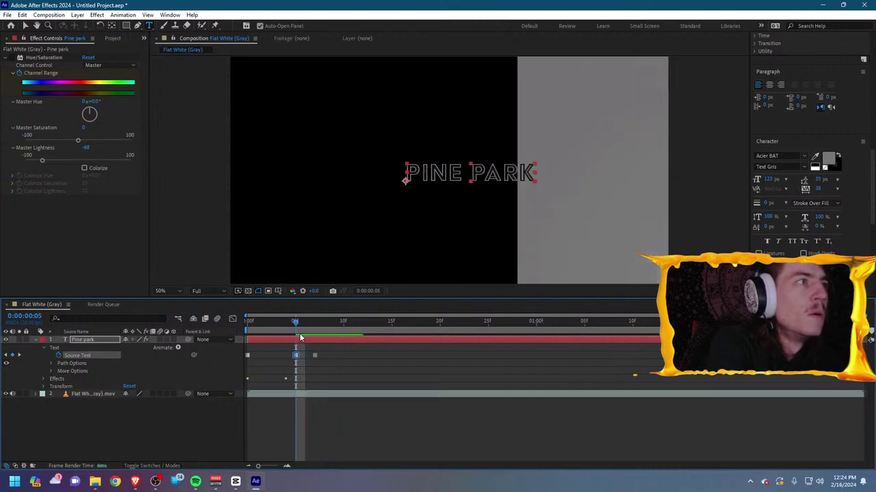
# Set the letter K's fill colour to white (FFFFFF) at frame 5.
pyautogui.doubleClick(405, 179)
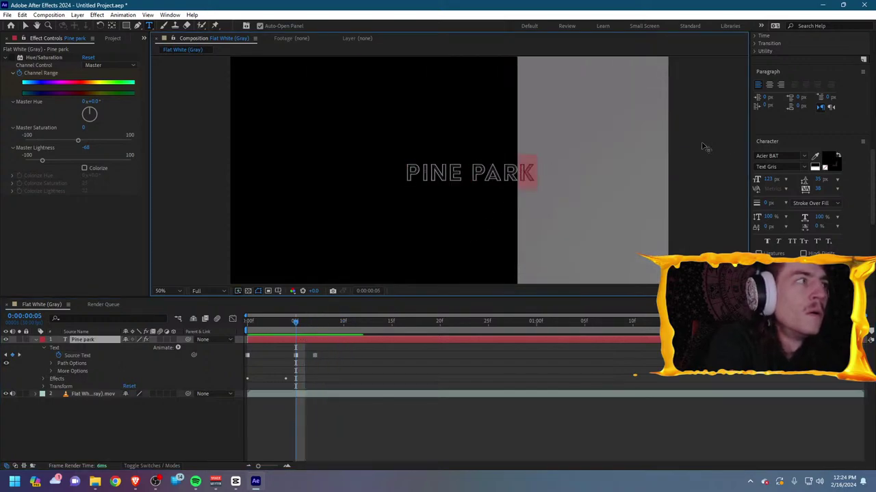
pyautogui.click(829, 157)
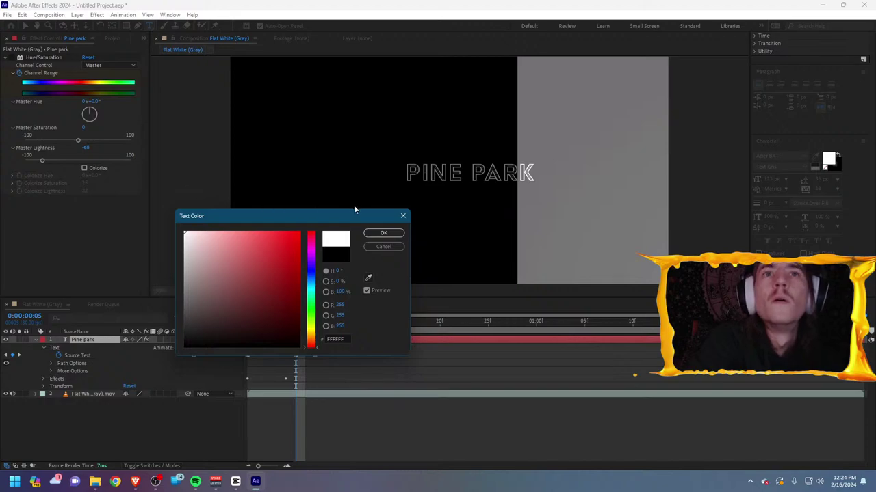
pyautogui.click(383, 233)
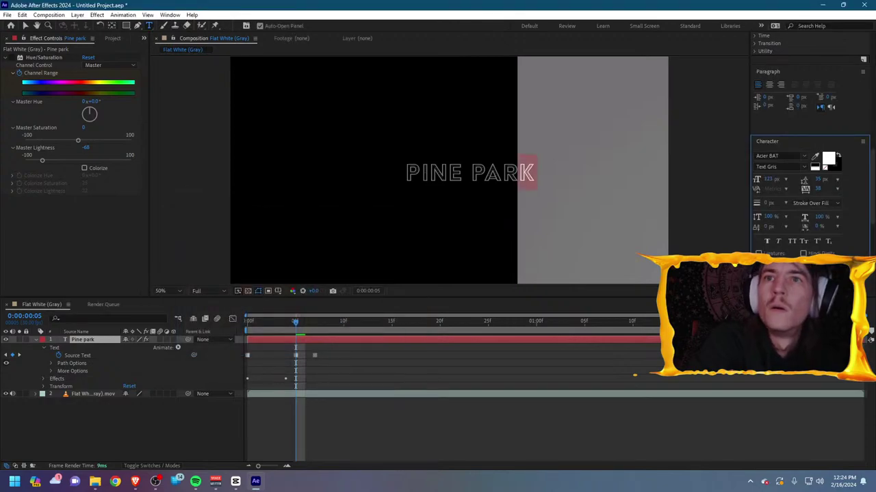
pyautogui.click(296, 355)
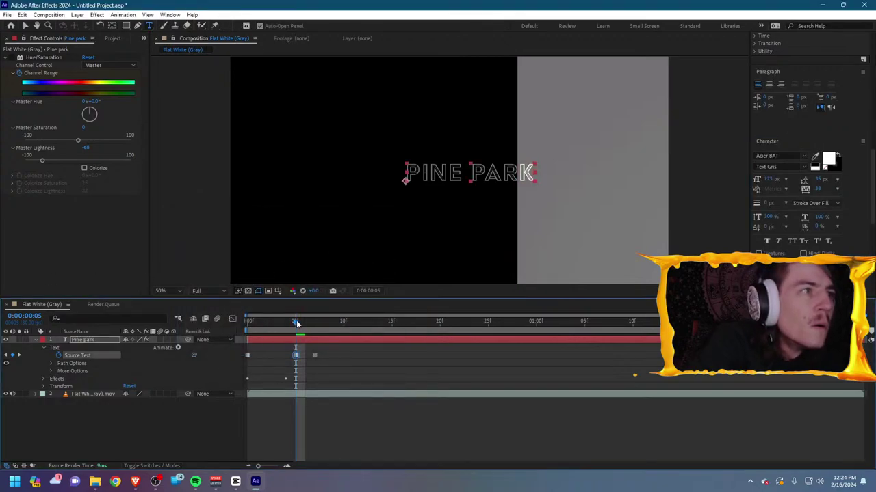
# Set the letters "e par" covered by the wipe to white (FFFFFF) at frame 6.
pyautogui.press('pagedown')
pyautogui.moveTo(448, 172); pyautogui.dragTo(519, 173)
pyautogui.click(828, 158)
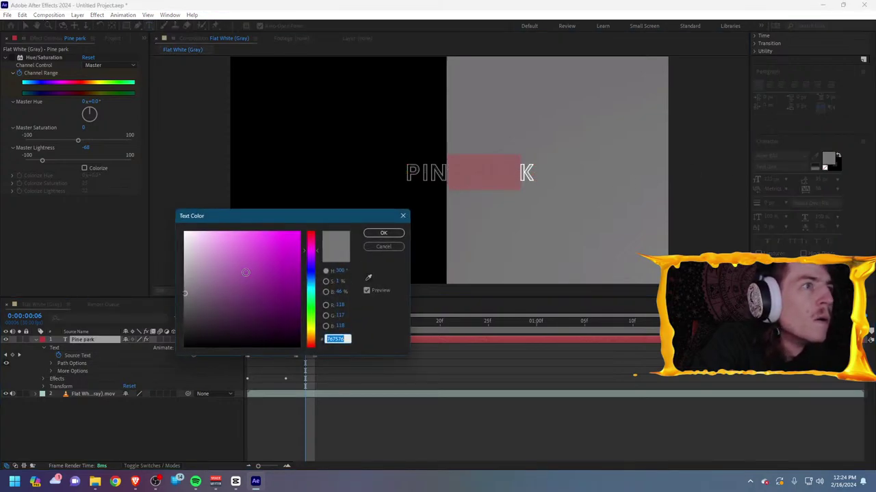
pyautogui.write('ffffff')
pyautogui.click(394, 234)
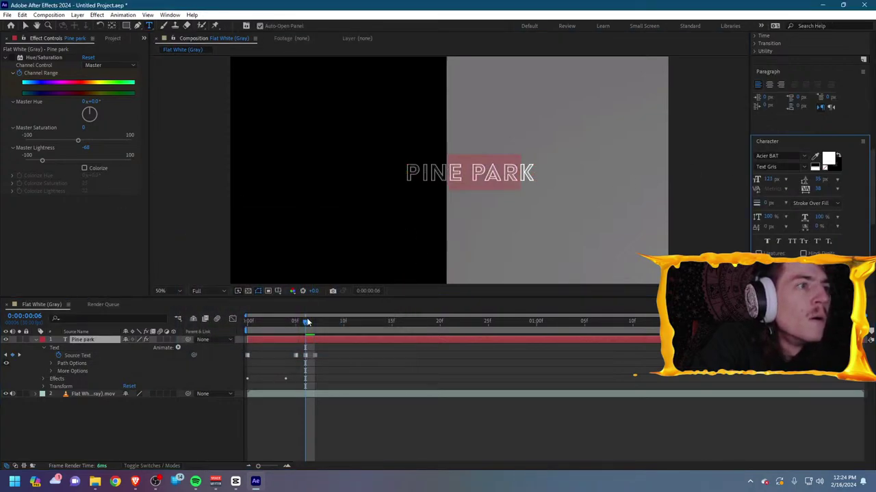
pyautogui.press('Escape')
# Correct the text's last letter to K at frame 7 and return to frame 5.
pyautogui.press('pagedown')
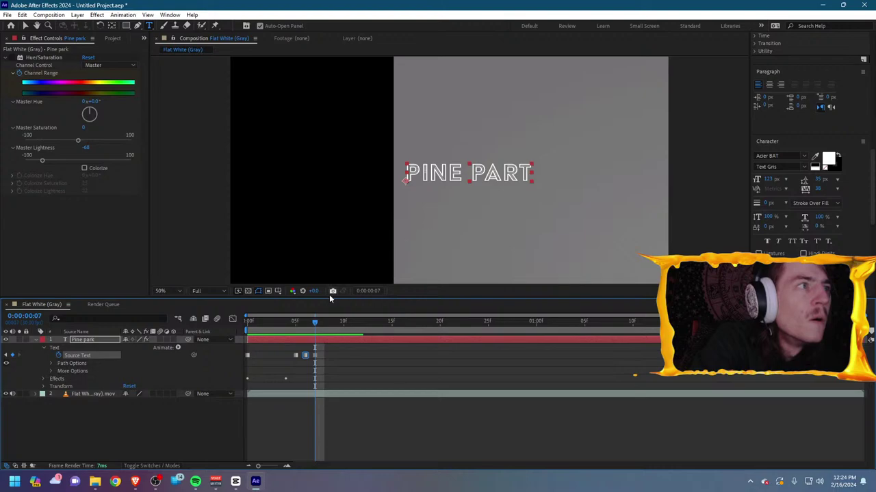
pyautogui.moveTo(519, 172); pyautogui.dragTo(537, 172)
pyautogui.write('k')
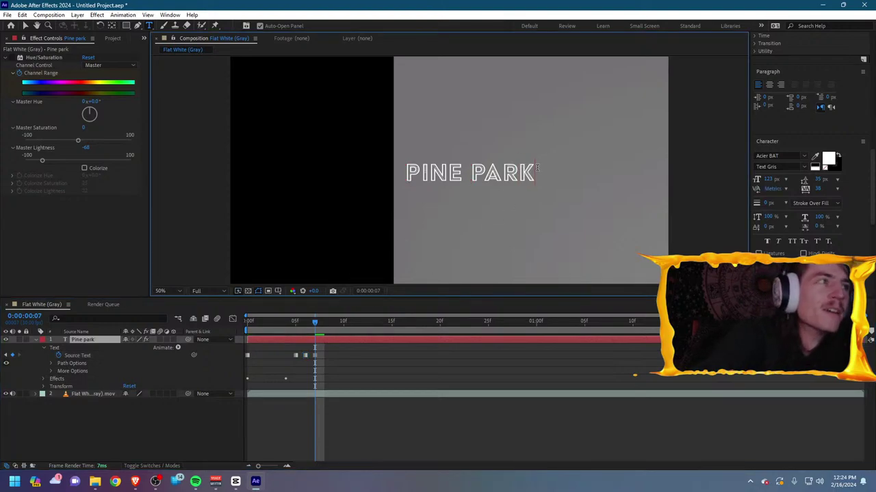
pyautogui.click(295, 321)
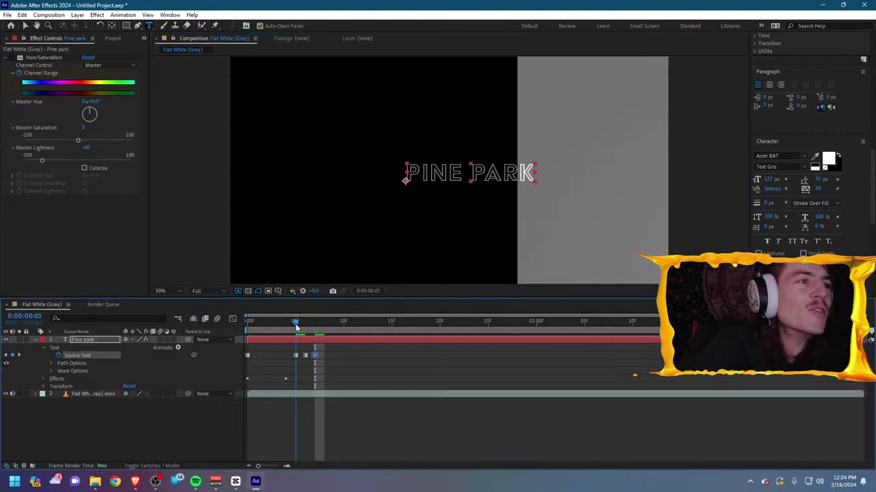
# Set the letter K's fill colour to black (000000) at frame 12.
pyautogui.moveTo(299, 330); pyautogui.dragTo(364, 337)
pyautogui.moveTo(521, 173); pyautogui.dragTo(540, 172)
pyautogui.click(829, 158)
pyautogui.click(186, 345)
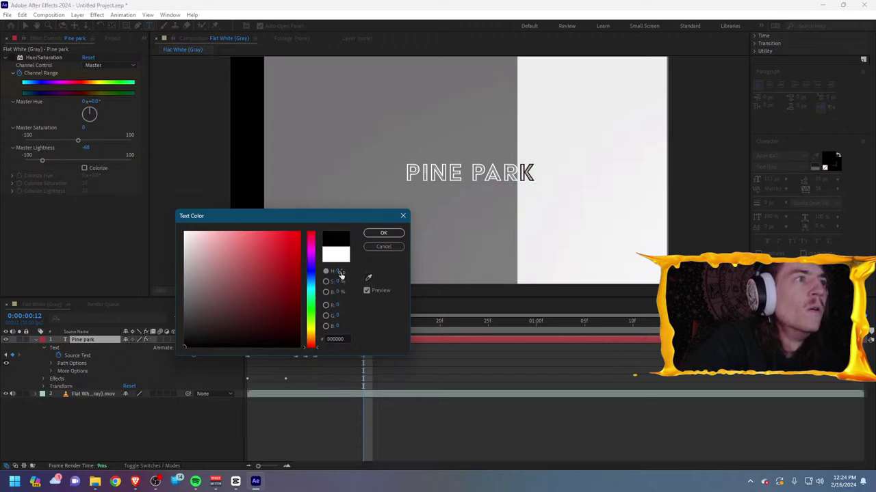
pyautogui.click(382, 235)
# Set the letters "e par" covered by the white wipe to black (000000) at frame 13.
pyautogui.click(368, 329)
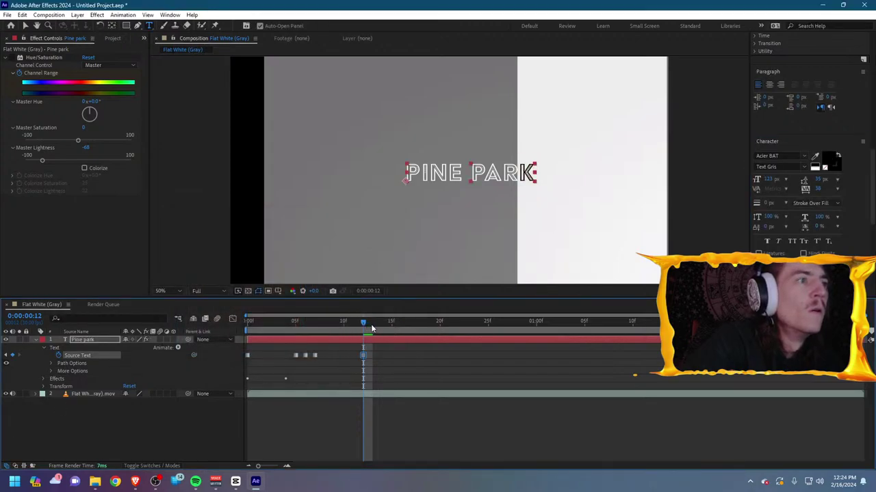
pyautogui.click(372, 329)
pyautogui.moveTo(454, 175); pyautogui.dragTo(522, 175)
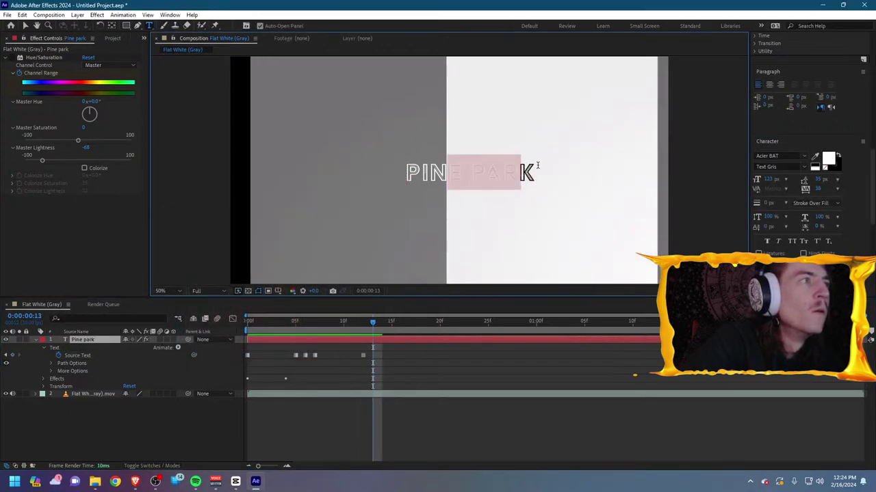
pyautogui.click(828, 158)
pyautogui.click(200, 350)
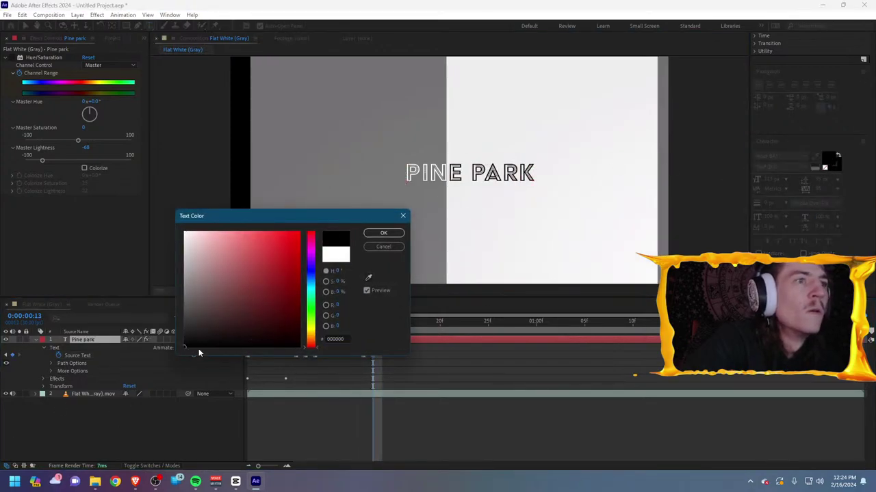
pyautogui.click(383, 233)
# Set the remaining letters "Pin" to black (000000) at frame 14.
pyautogui.moveTo(375, 326); pyautogui.dragTo(383, 326)
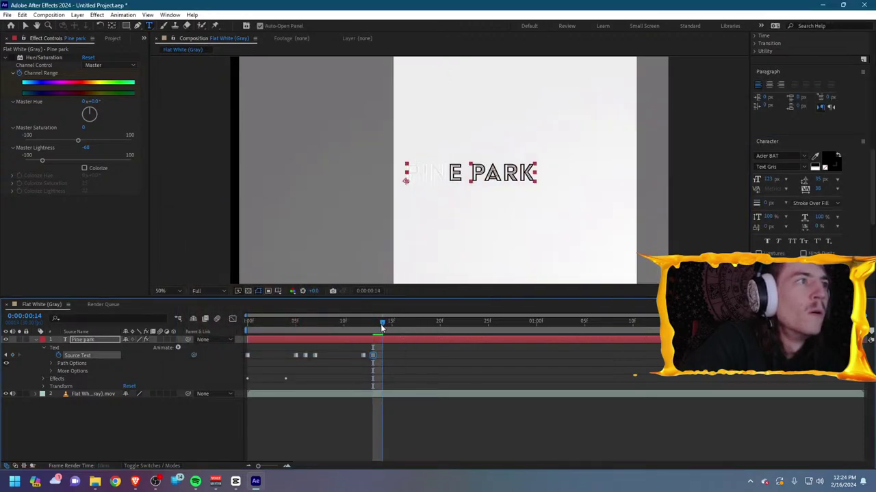
pyautogui.moveTo(449, 174); pyautogui.dragTo(404, 175)
pyautogui.click(827, 157)
pyautogui.click(199, 347)
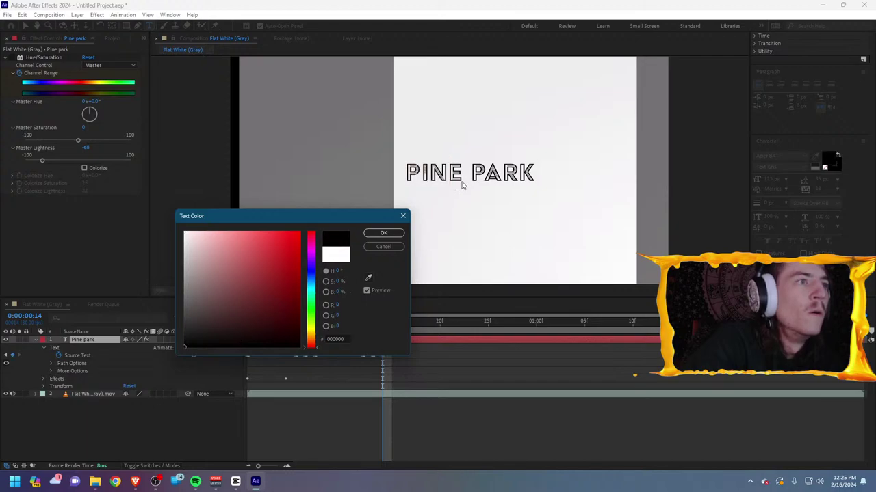
pyautogui.click(383, 233)
# Set the word "park" to white (FFFFFF) at frame 17.
pyautogui.moveTo(374, 321); pyautogui.dragTo(409, 330)
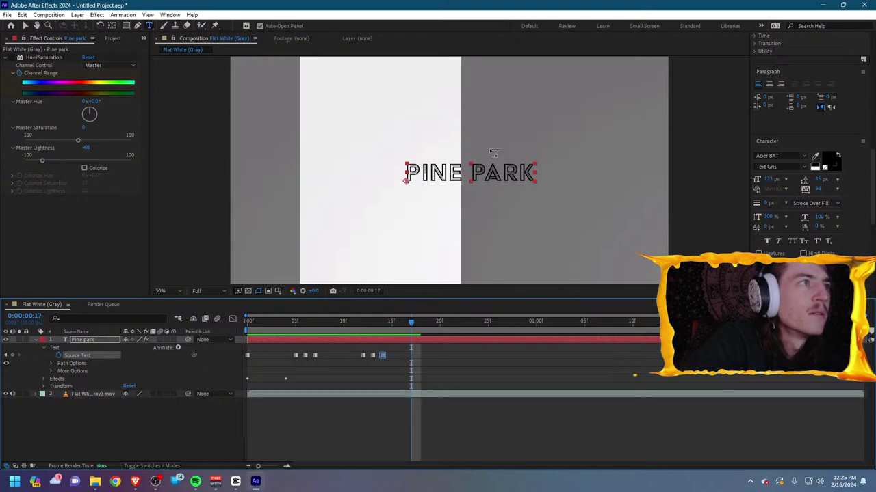
pyautogui.doubleClick(474, 169)
pyautogui.click(834, 156)
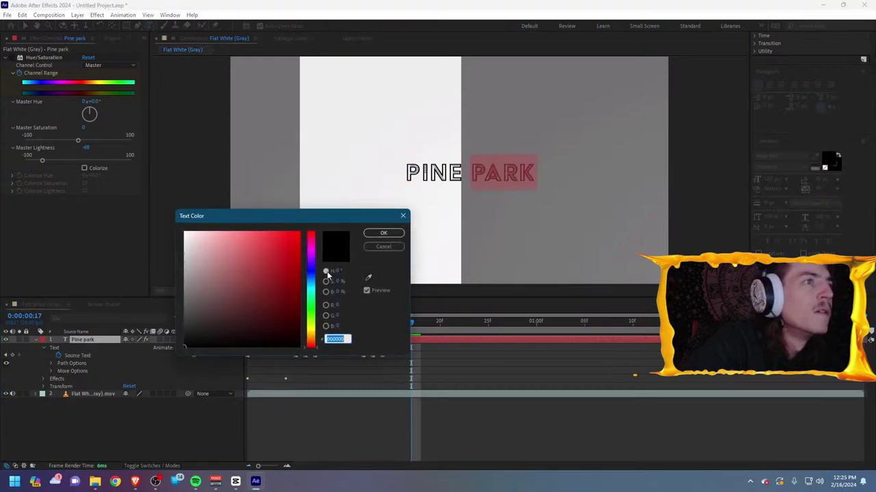
pyautogui.write('ffffff')
pyautogui.click(383, 232)
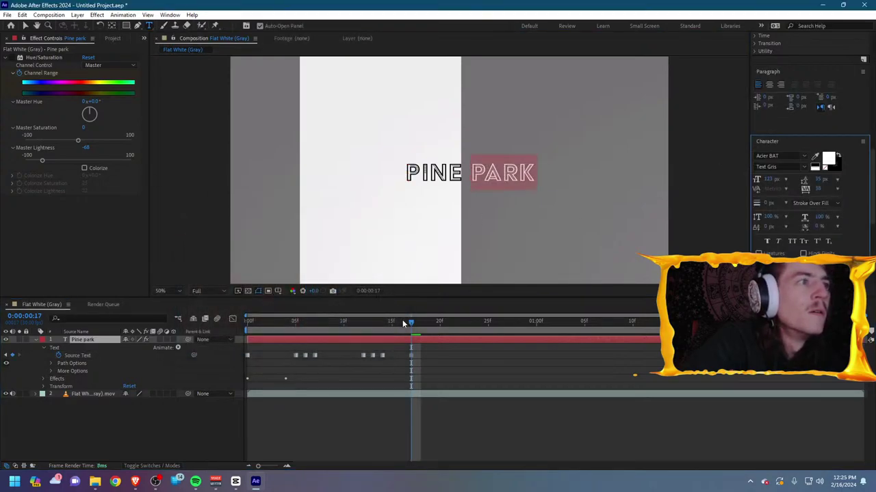
# Return to frame 16 and set the letter K's fill colour to white (FFFFFF).
pyautogui.click(403, 325)
pyautogui.moveTo(407, 330); pyautogui.dragTo(407, 332)
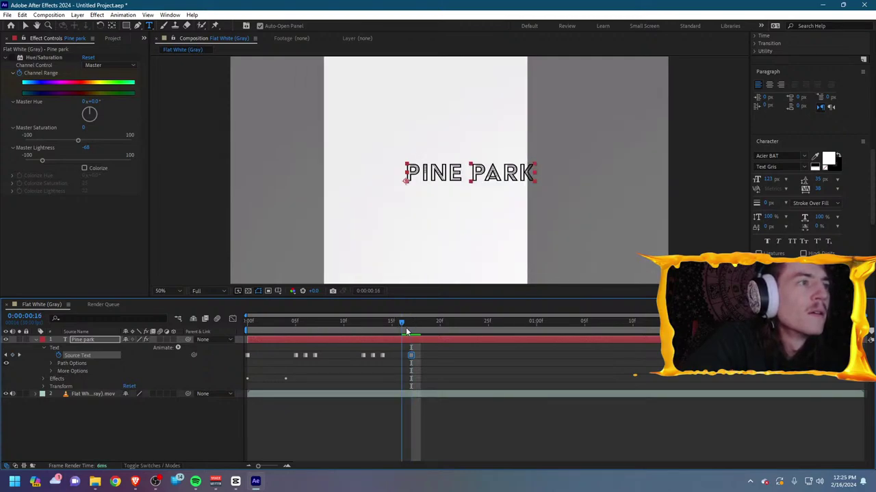
pyautogui.click(718, 191)
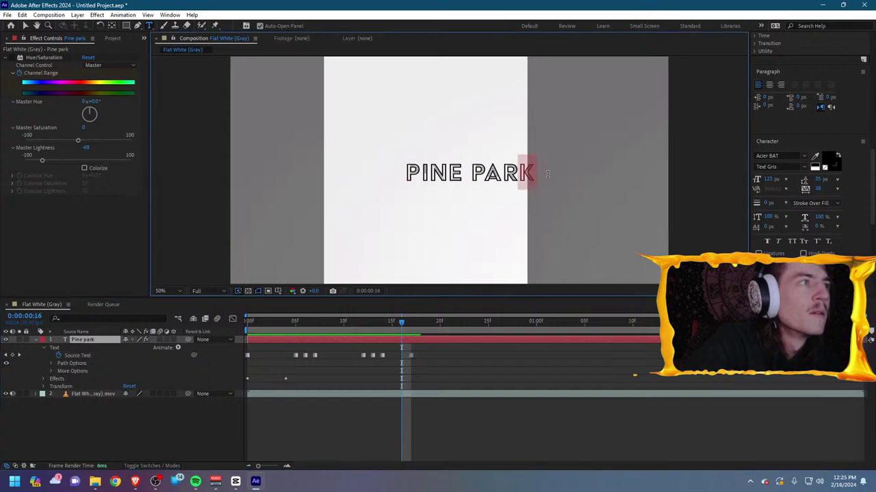
pyautogui.click(829, 158)
pyautogui.click(184, 233)
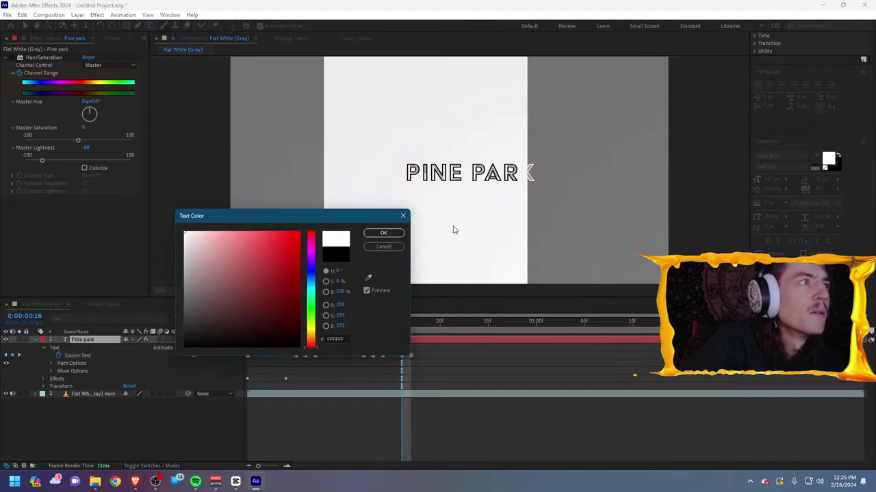
pyautogui.click(385, 233)
pyautogui.click(401, 355)
# Set the letters "ine" over the grey area to white (FFFFFF) at frame 18.
pyautogui.moveTo(402, 322); pyautogui.dragTo(420, 329)
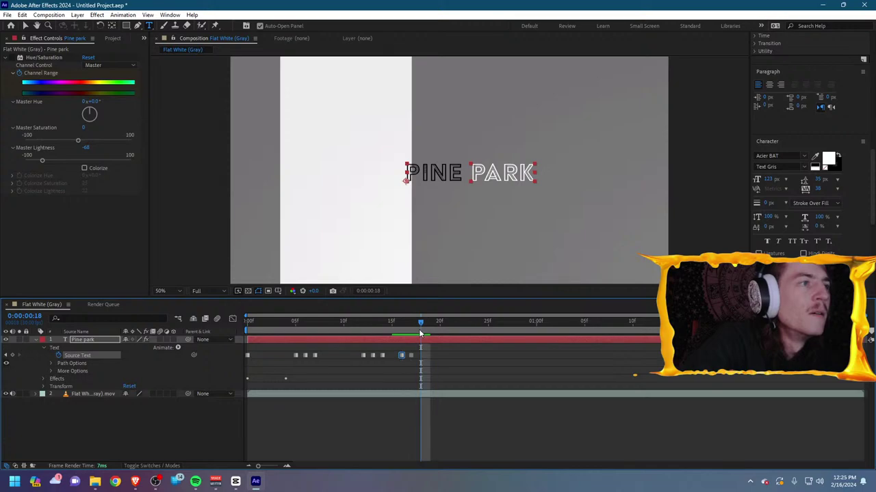
pyautogui.moveTo(396, 167); pyautogui.dragTo(504, 175)
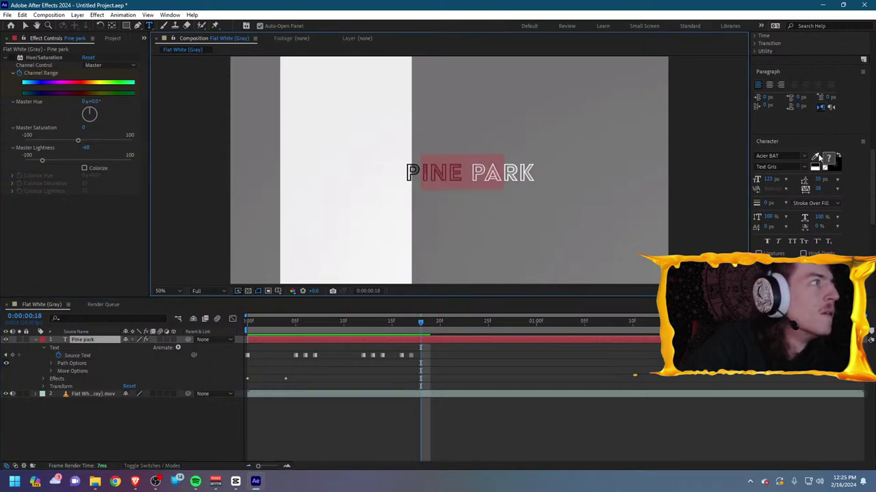
pyautogui.click(820, 164)
pyautogui.click(215, 245)
pyautogui.click(186, 234)
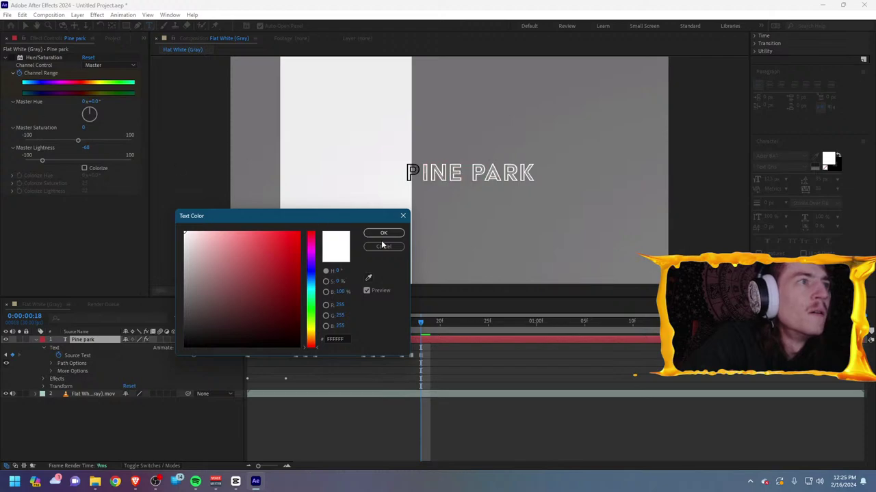
pyautogui.click(380, 234)
# Set the first letter P's fill colour to white at frame 19.
pyautogui.moveTo(418, 326); pyautogui.dragTo(430, 322)
pyautogui.moveTo(405, 173); pyautogui.dragTo(422, 173)
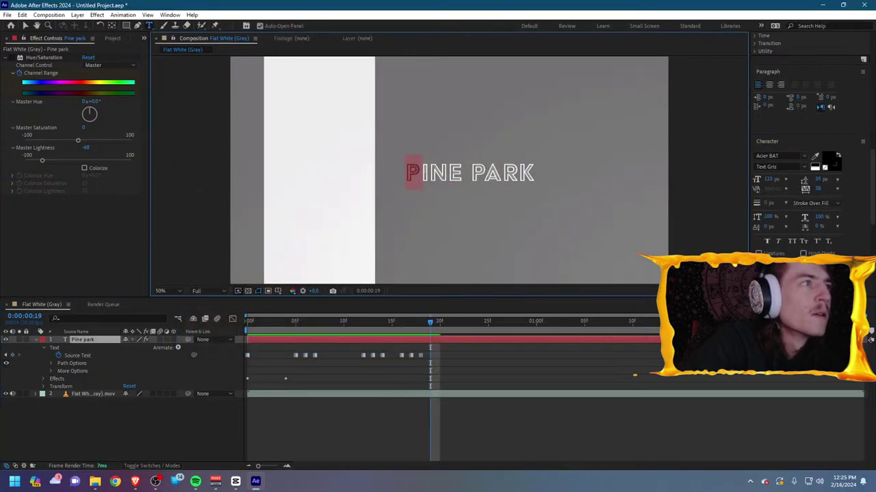
pyautogui.click(827, 164)
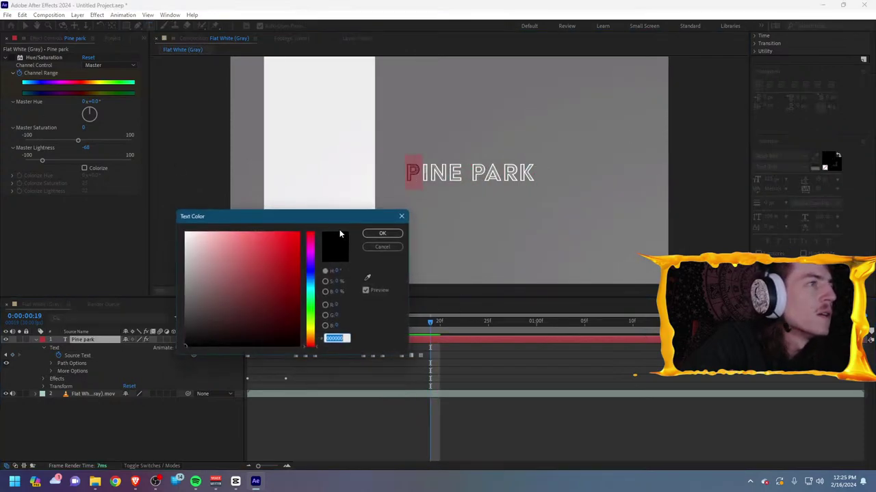
pyautogui.click(384, 234)
# Recolour the letters "ark" at 0:00:01:05 with the grey sampled from the wipe.
pyautogui.moveTo(430, 322); pyautogui.dragTo(576, 333)
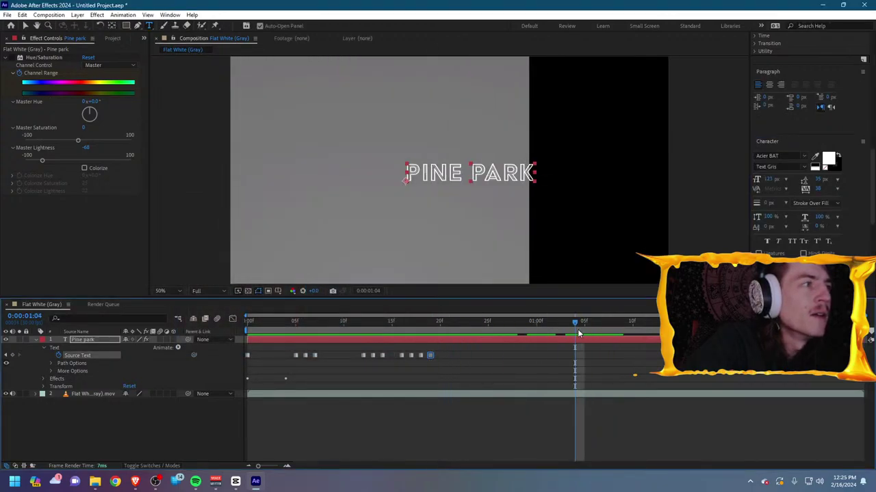
pyautogui.moveTo(518, 179); pyautogui.dragTo(557, 179)
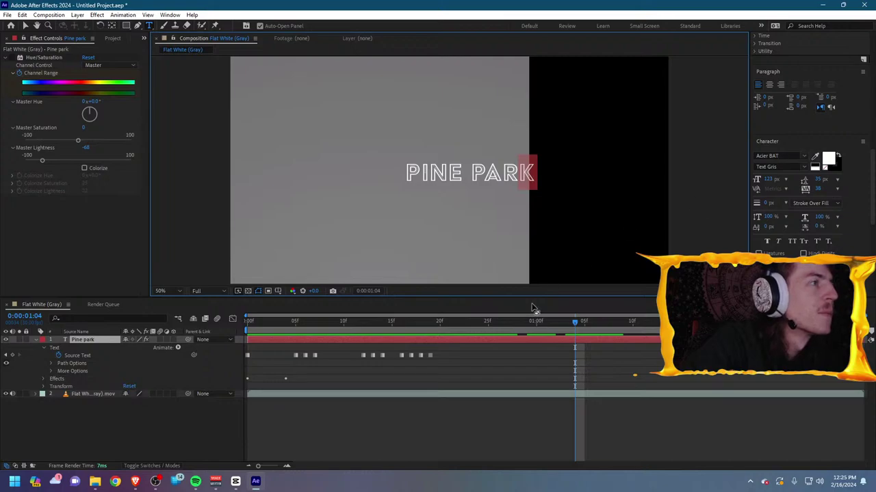
pyautogui.moveTo(576, 325); pyautogui.dragTo(584, 324)
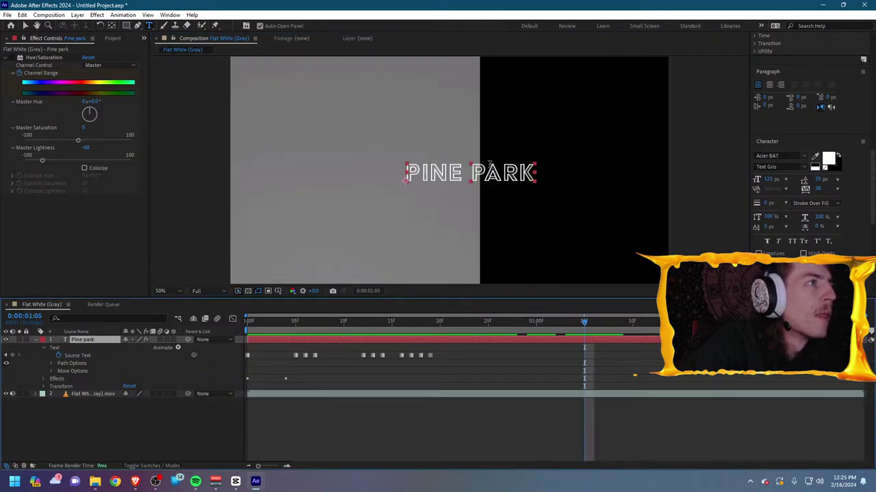
pyautogui.click(828, 160)
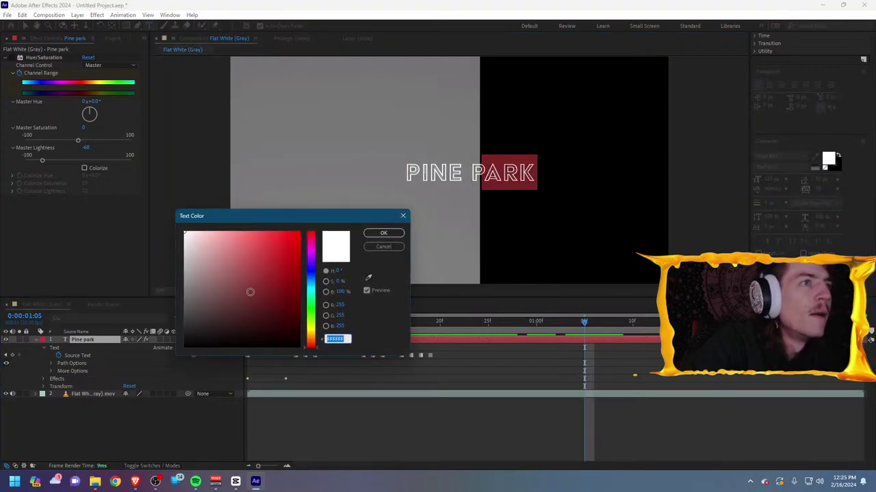
pyautogui.click(184, 312)
pyautogui.moveTo(184, 311); pyautogui.dragTo(180, 295)
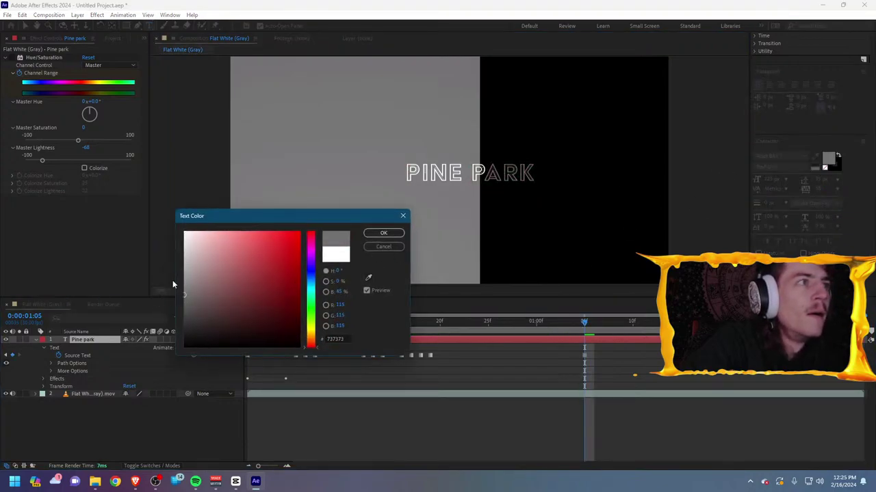
pyautogui.click(369, 279)
pyautogui.click(431, 158)
pyautogui.click(384, 234)
# Recolour the letters "ne p" at 0:00:01:06 with the grey sampled from the wipe.
pyautogui.click(591, 325)
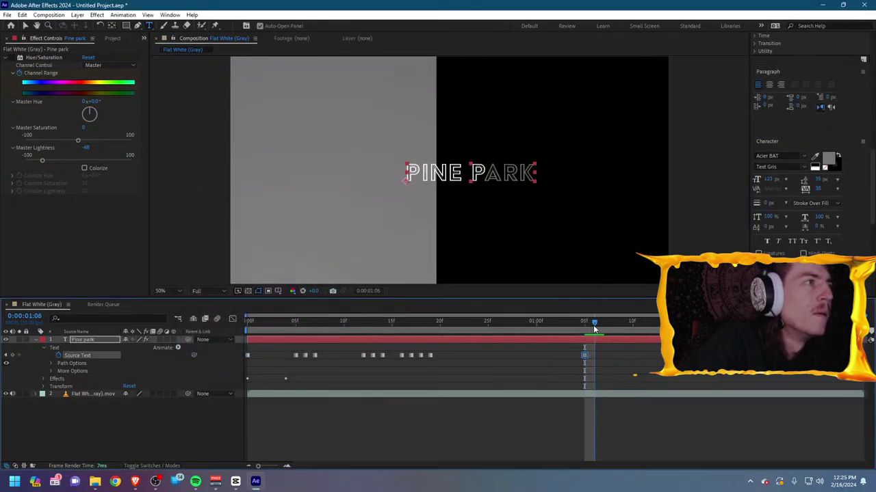
pyautogui.moveTo(432, 173); pyautogui.dragTo(461, 176)
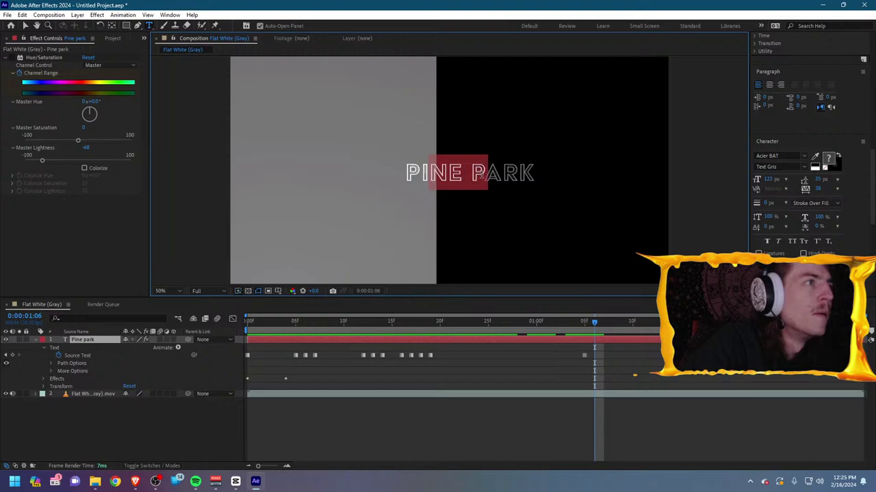
pyautogui.click(830, 160)
pyautogui.click(369, 273)
pyautogui.click(383, 233)
# Recolour the letters "Pi" at 0:00:01:07 with the grey sampled from the wipe.
pyautogui.click(596, 325)
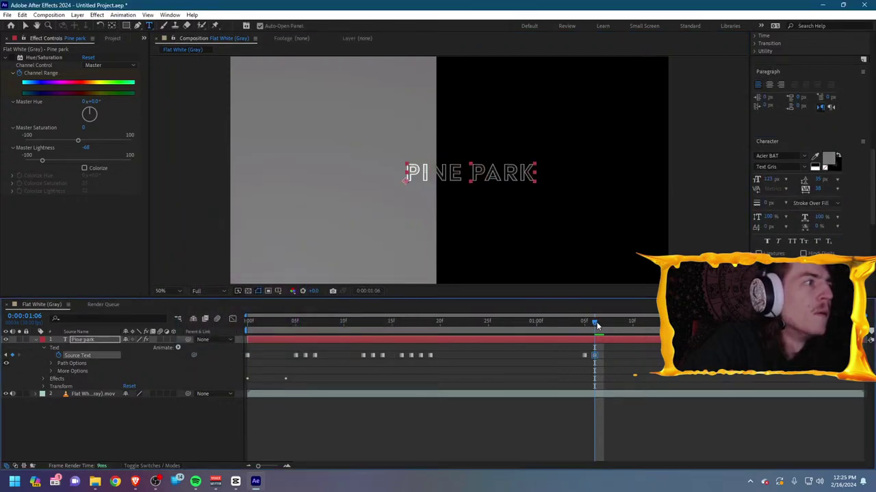
pyautogui.moveTo(596, 325); pyautogui.dragTo(603, 324)
pyautogui.moveTo(425, 172); pyautogui.dragTo(402, 173)
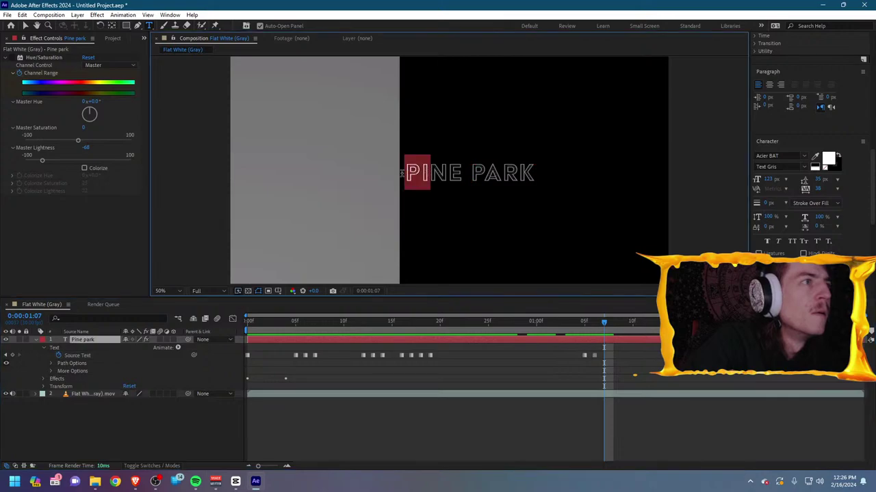
pyautogui.click(823, 159)
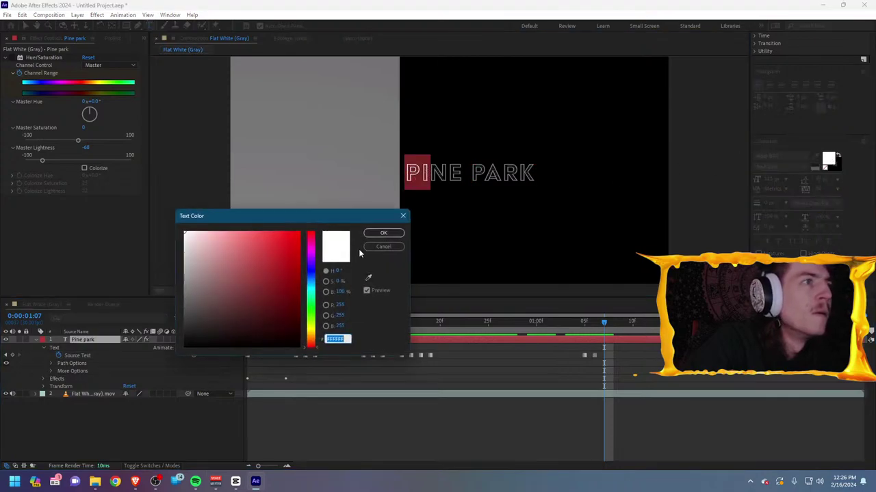
pyautogui.click(368, 279)
pyautogui.click(364, 155)
pyautogui.click(385, 234)
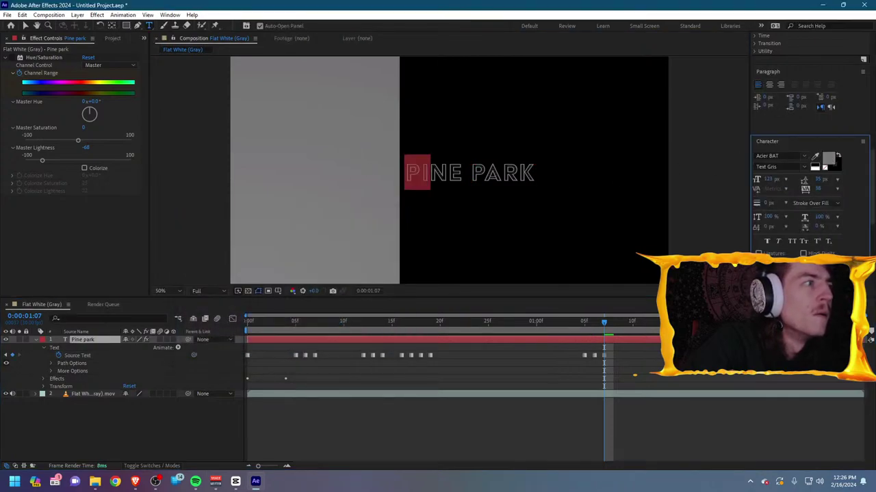
# Keyframe the Pine park layer's opacity from 100% at 0:00:01:10 down to 0% at 0:00:02:03.
pyautogui.click(607, 324)
pyautogui.press('space')
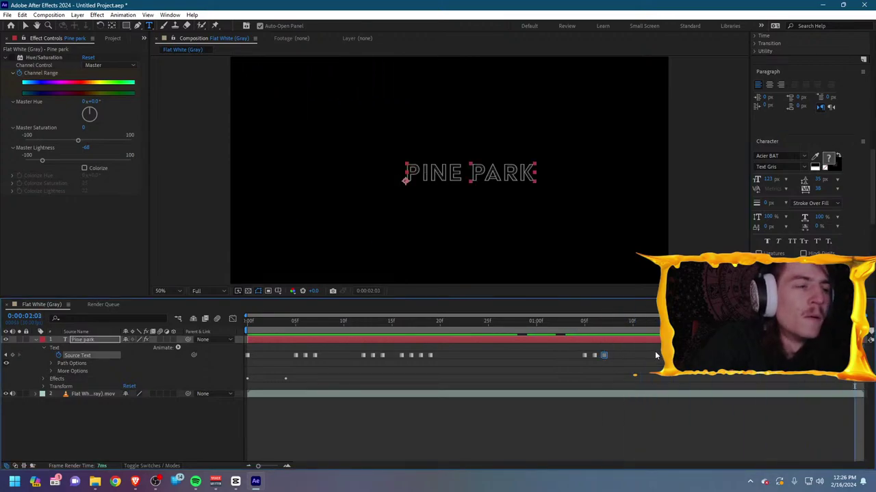
pyautogui.press('t')
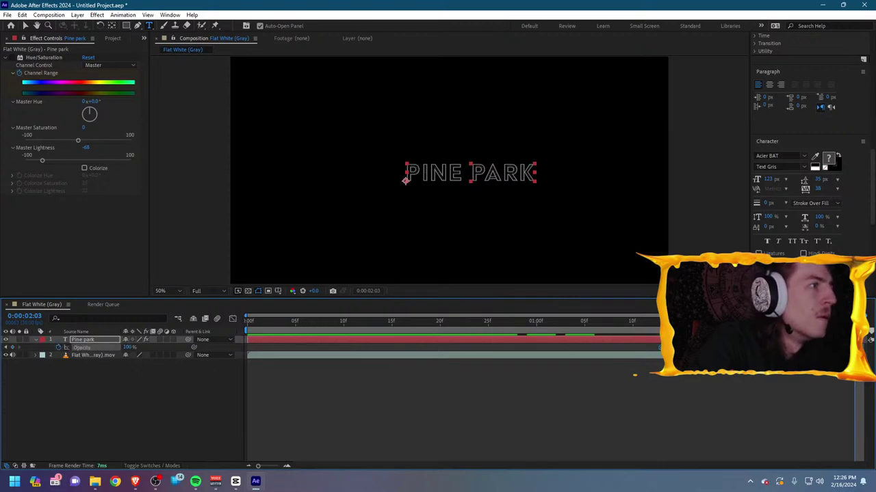
pyautogui.moveTo(643, 349); pyautogui.dragTo(632, 348)
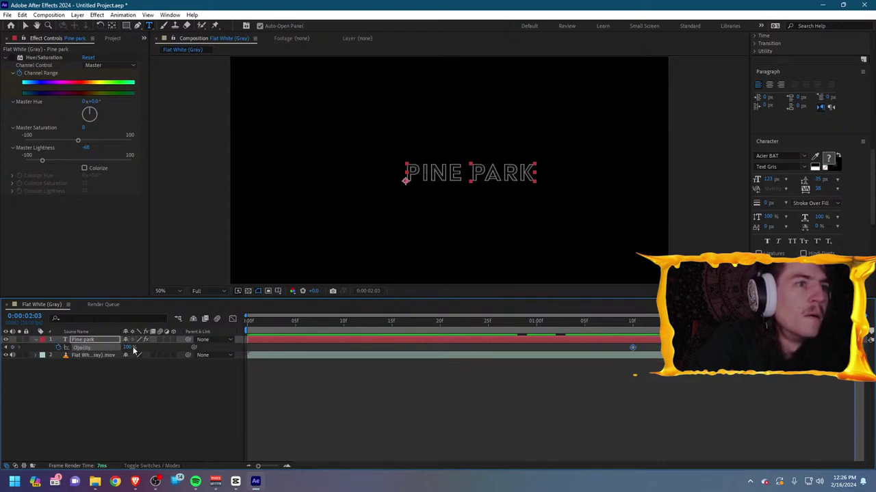
pyautogui.moveTo(130, 348); pyautogui.dragTo(75, 347)
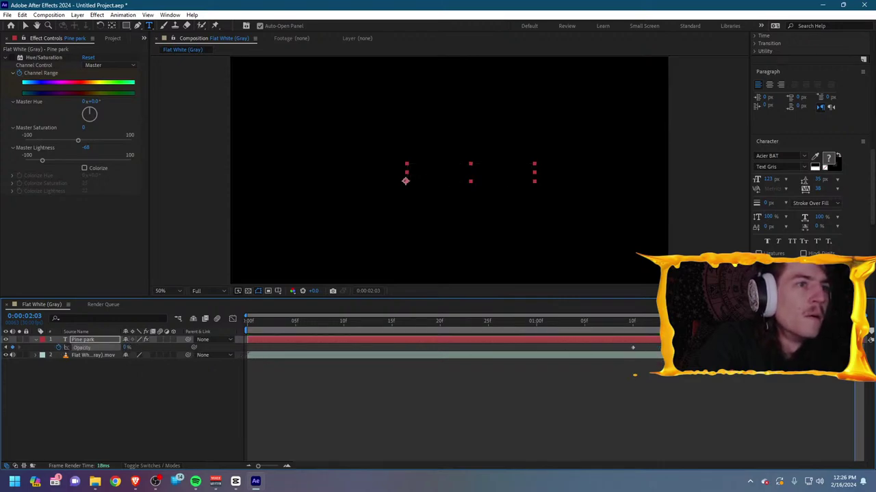
# Keyframe the Pine park layer's opacity from 0% at frame 0 to 100% at frame 5 and preview the animation.
pyautogui.click(294, 321)
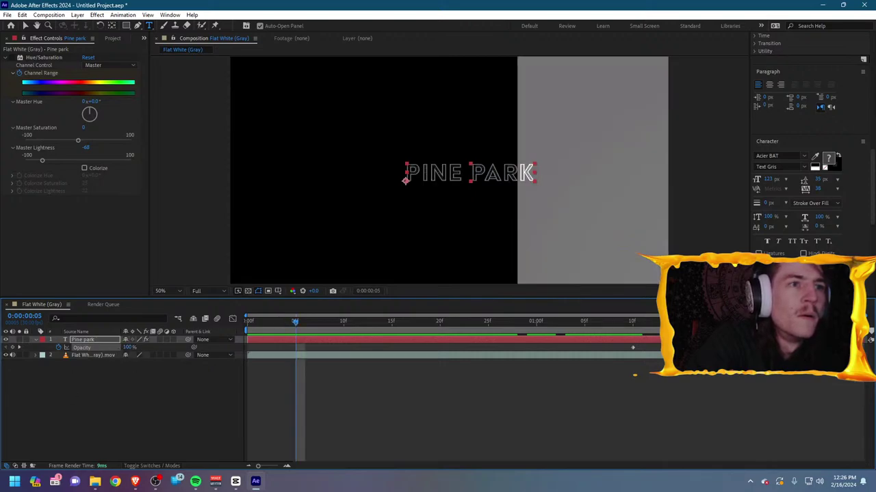
pyautogui.press('Home')
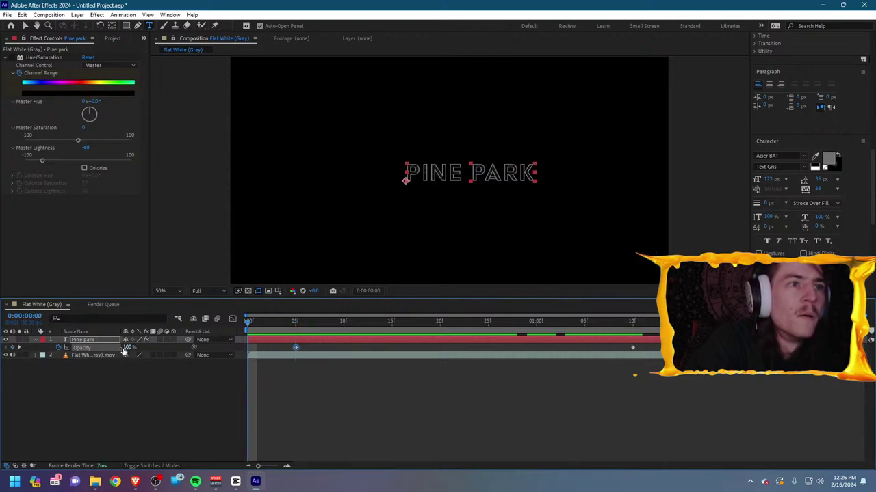
pyautogui.press('space')
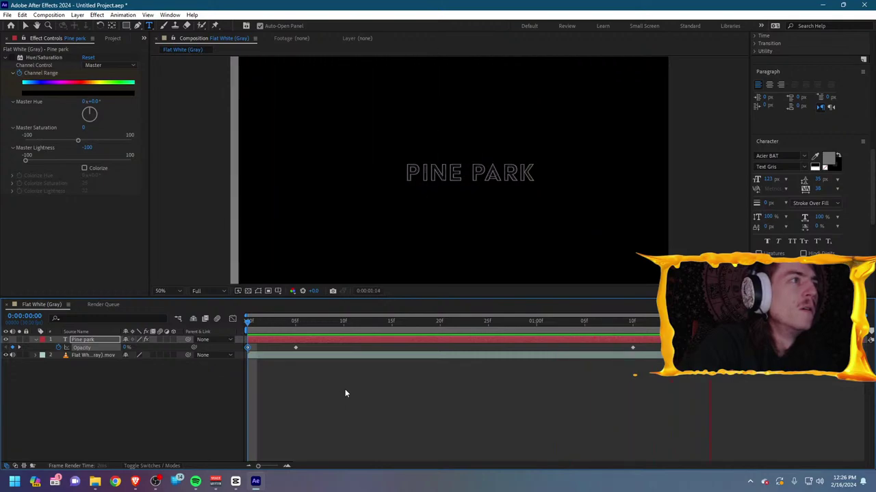
# Play back the Pine park fade animation repeatedly and step through its opening frames to 0:00:00:06.
pyautogui.press('space')
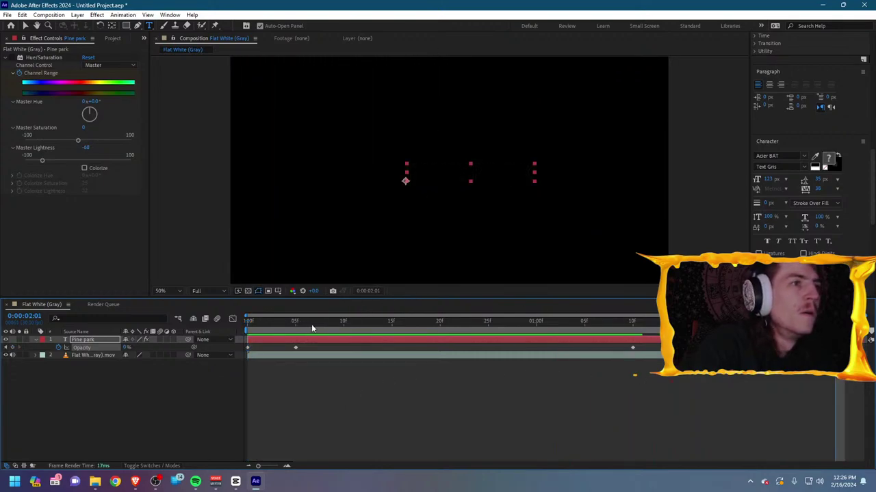
pyautogui.press('space')
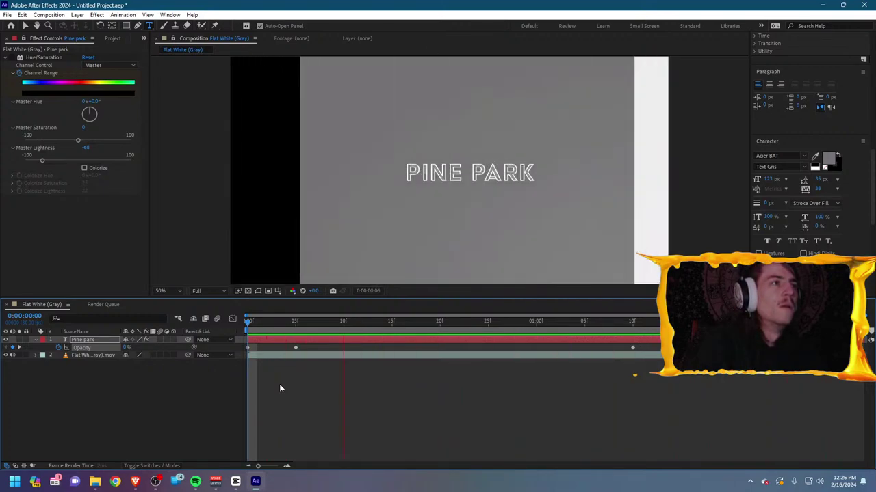
pyautogui.press('space')
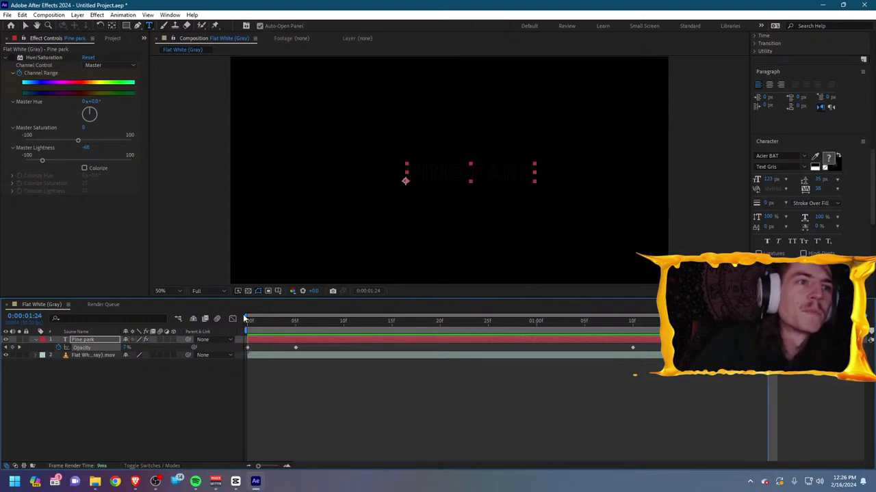
pyautogui.click(268, 317)
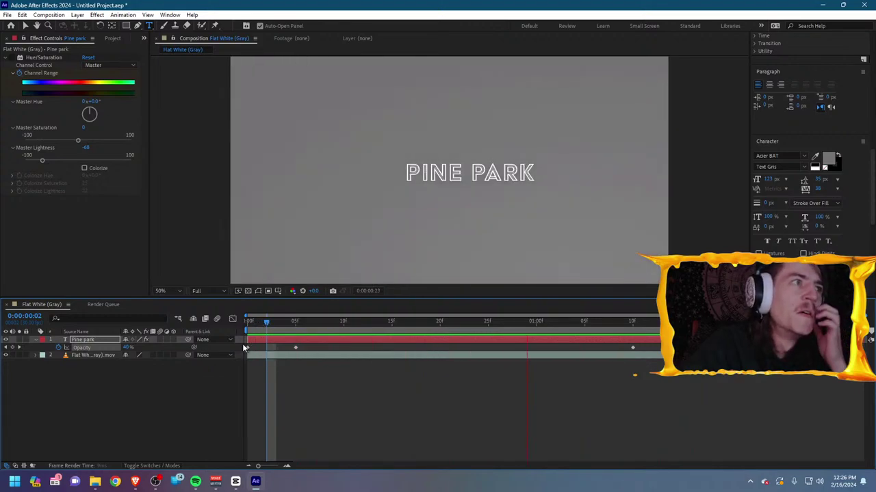
pyautogui.press('pagedown')
pyautogui.press('pagedown')
pyautogui.press('pagedown')
pyautogui.press('pagedown')
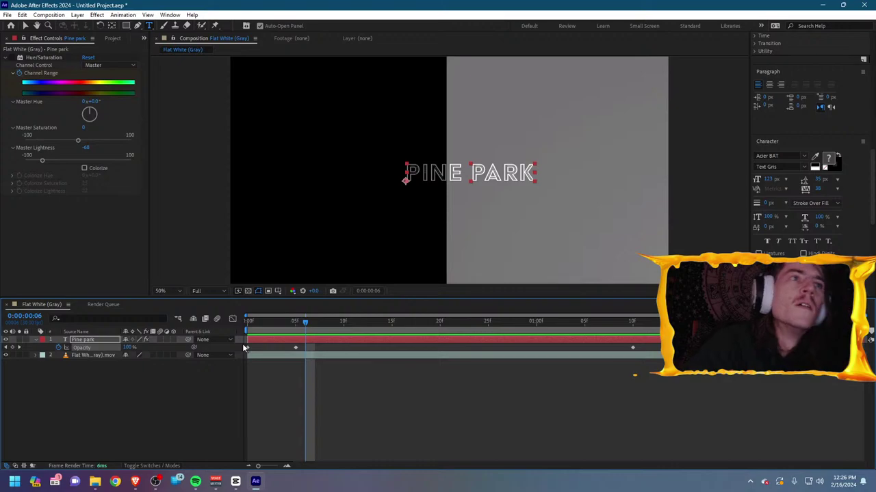
pyautogui.press('super+Down')
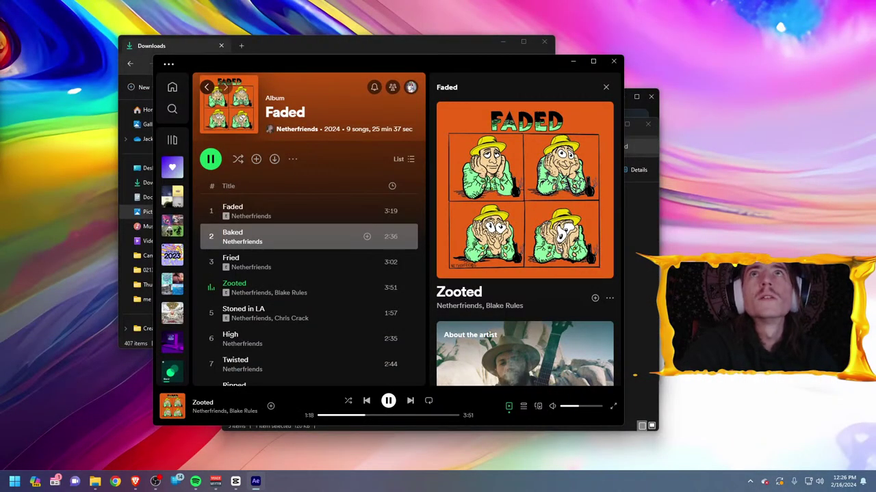
pyautogui.hotkey('alt', 'Tab')
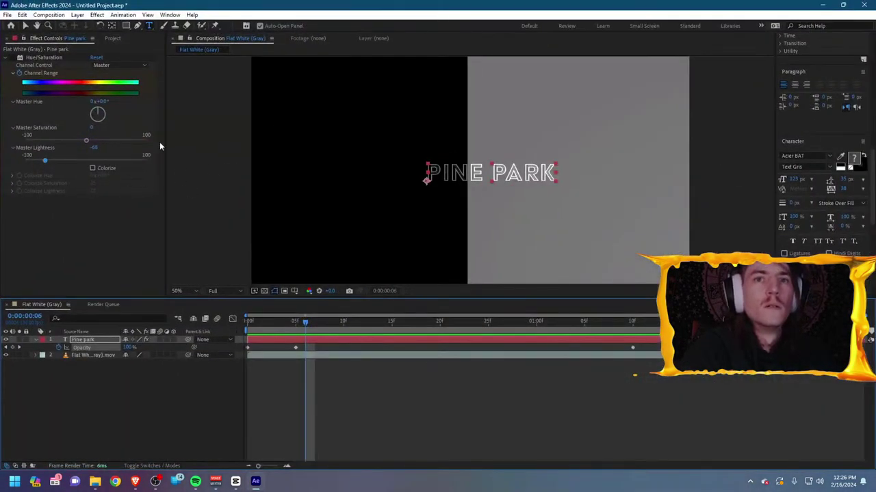
pyautogui.click(48, 15)
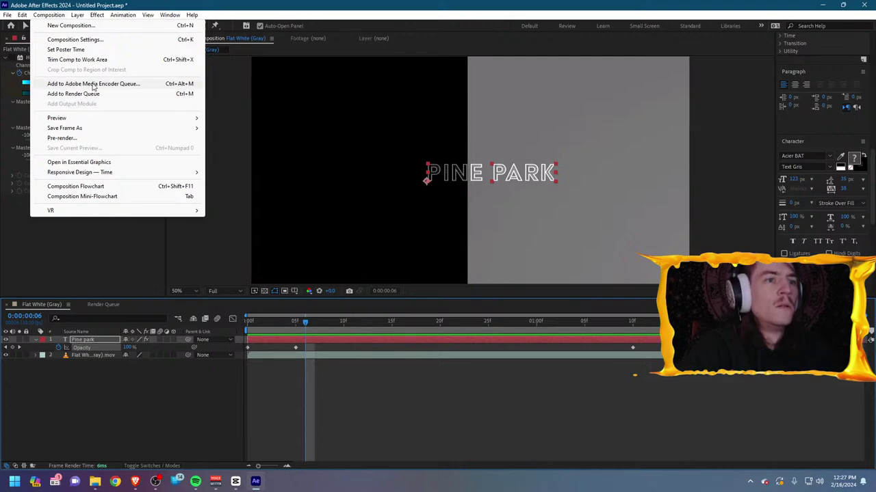
pyautogui.press('Escape')
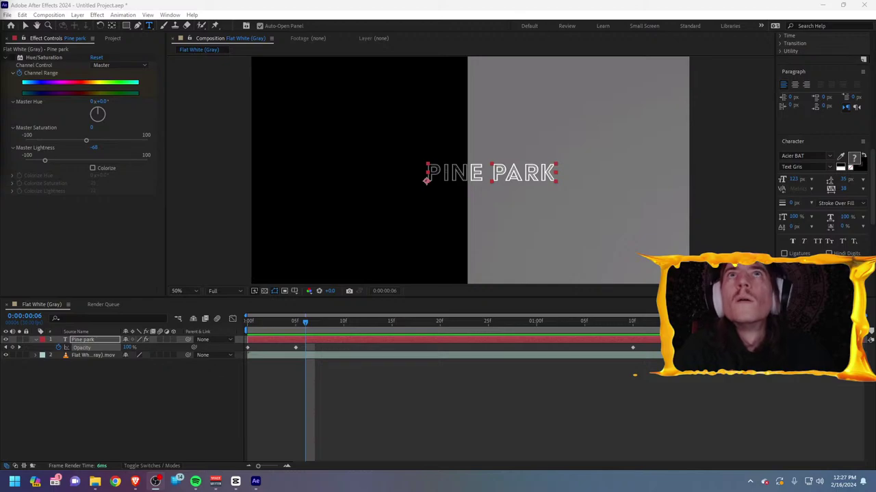
# Switch to OBS and add a Stinger scene transition named Kaleidescope.
pyautogui.hotkey('alt', 'Tab')
pyautogui.moveTo(332, 166); pyautogui.dragTo(399, 19)
pyautogui.click(542, 324)
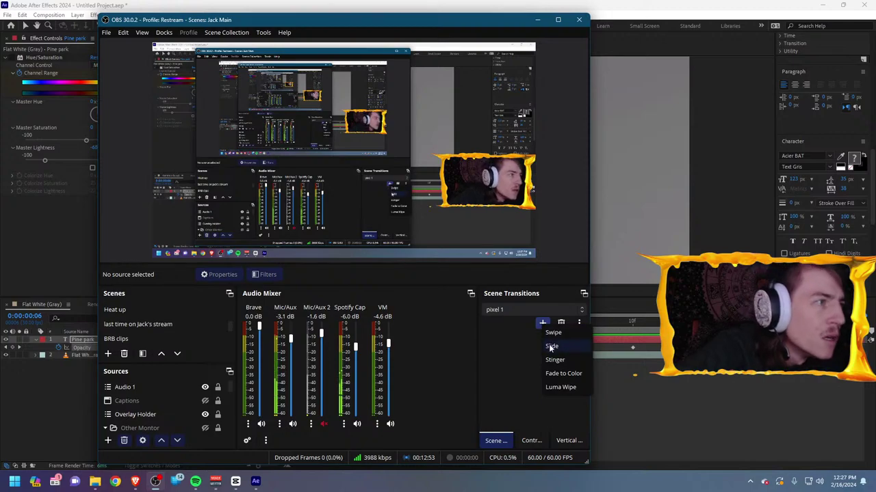
pyautogui.click(570, 359)
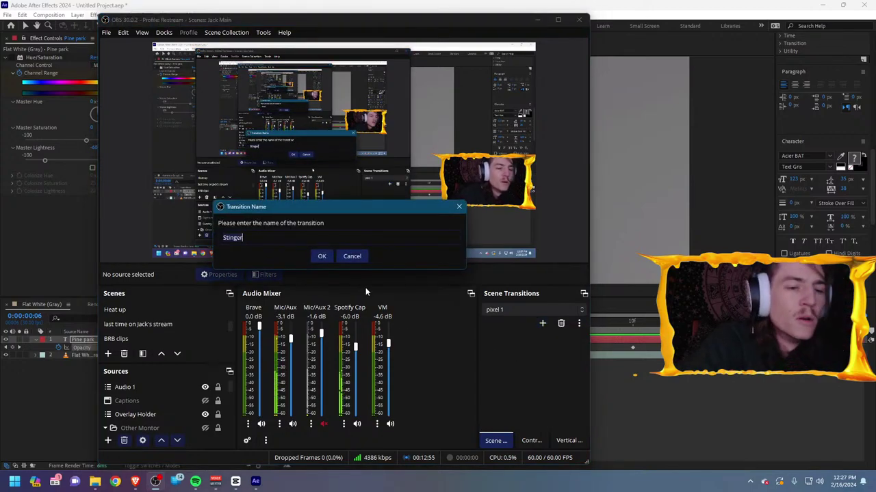
pyautogui.hotkey('ctrl', 'a')
pyautogui.press('BackSpace')
pyautogui.write('Kalei')
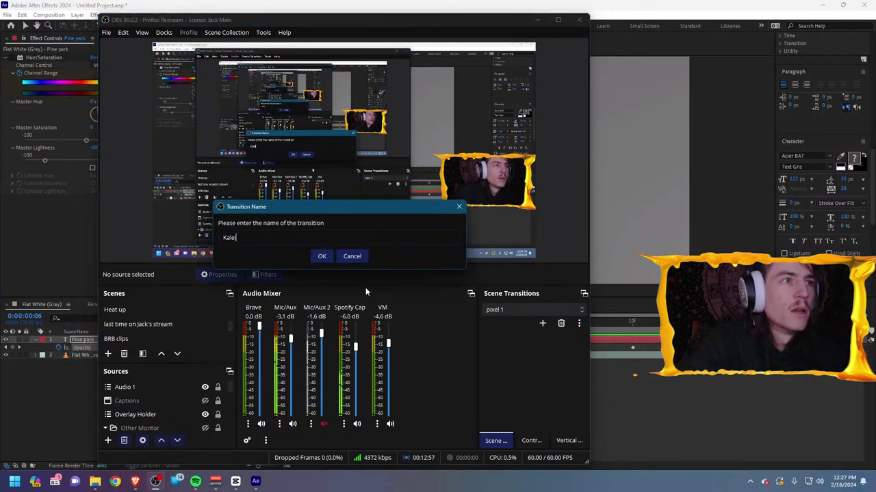
pyautogui.write('descope')
pyautogui.press('Return')
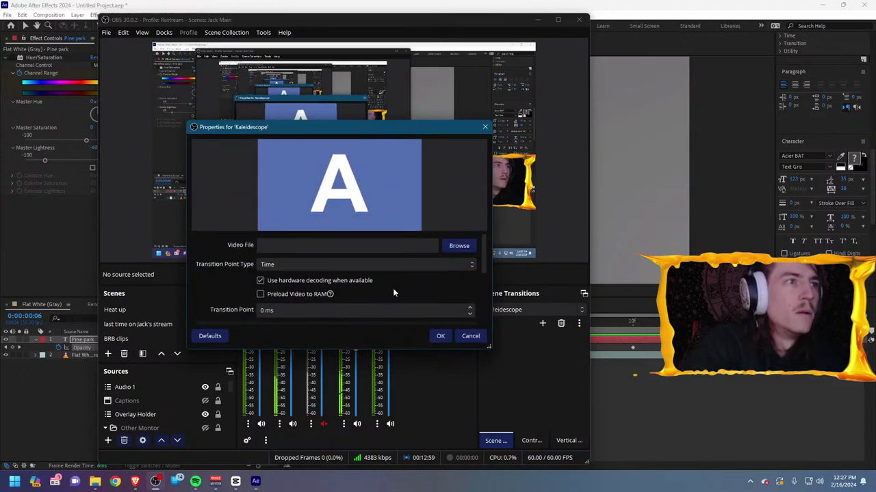
# Load Kaleidoscope Reveal (Yellow).webm from the downloaded stinger pack's WEBM With Sound folder as the transition's video file.
pyautogui.click(460, 244)
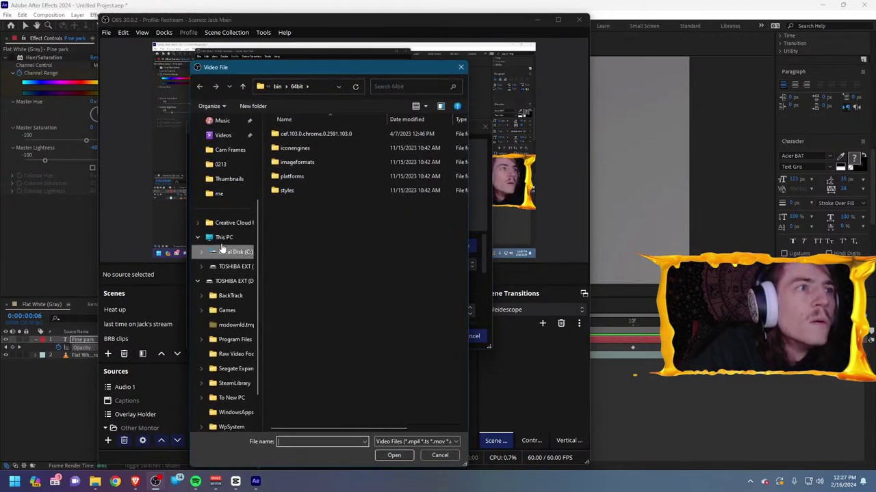
pyautogui.scroll(1, 228, 149)
pyautogui.scroll(2, 228, 149)
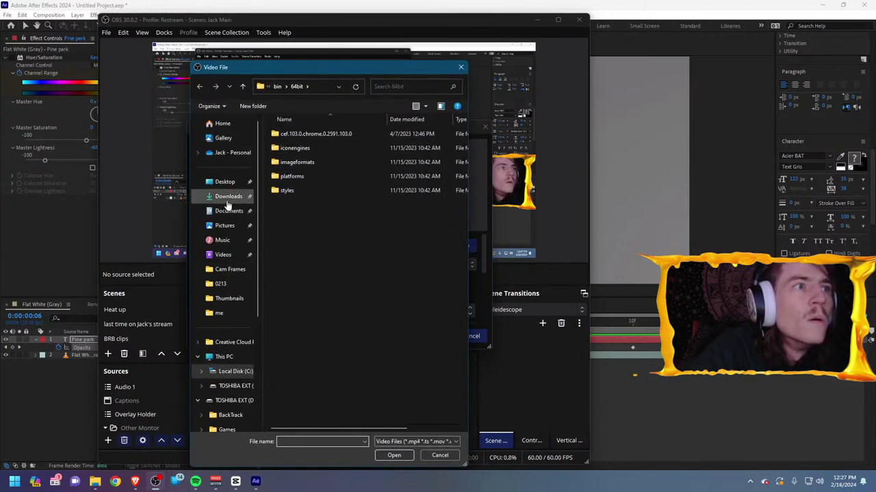
pyautogui.click(227, 197)
pyautogui.doubleClick(304, 172)
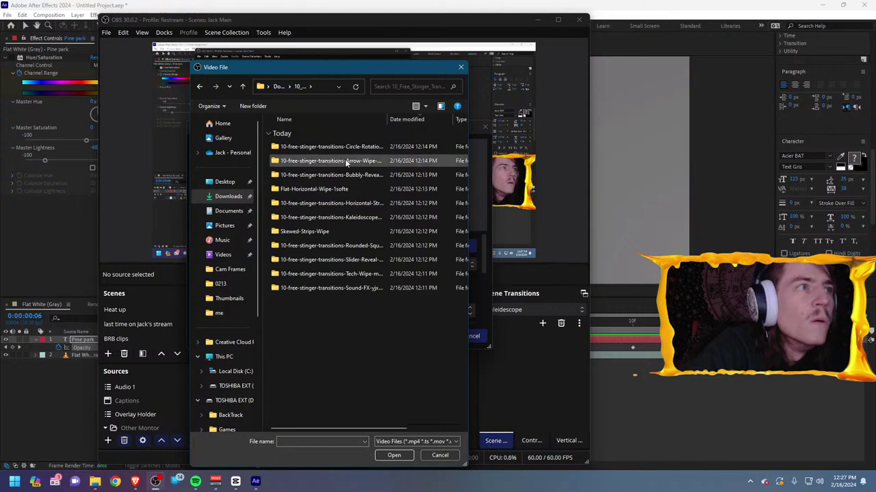
pyautogui.doubleClick(361, 218)
pyautogui.doubleClick(296, 148)
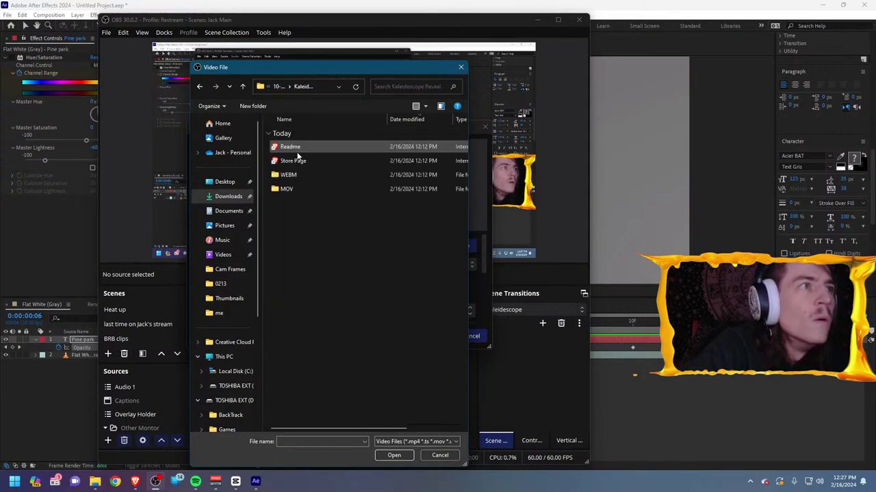
pyautogui.doubleClick(317, 178)
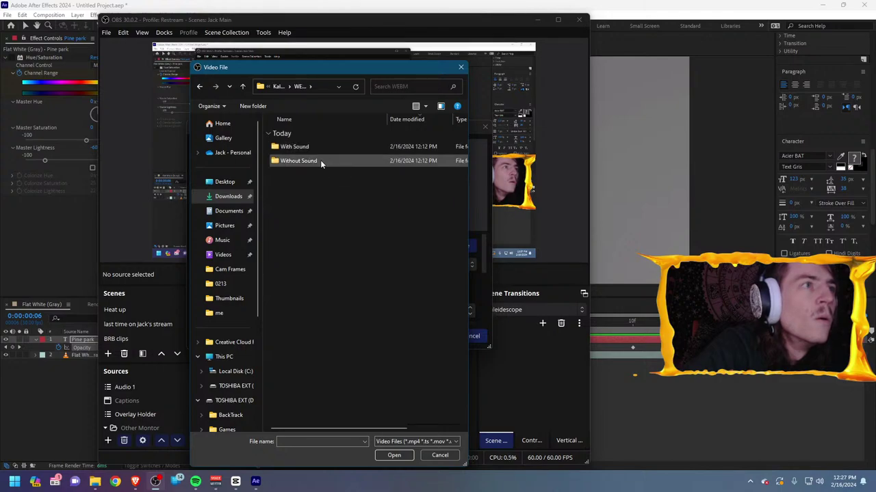
pyautogui.doubleClick(320, 147)
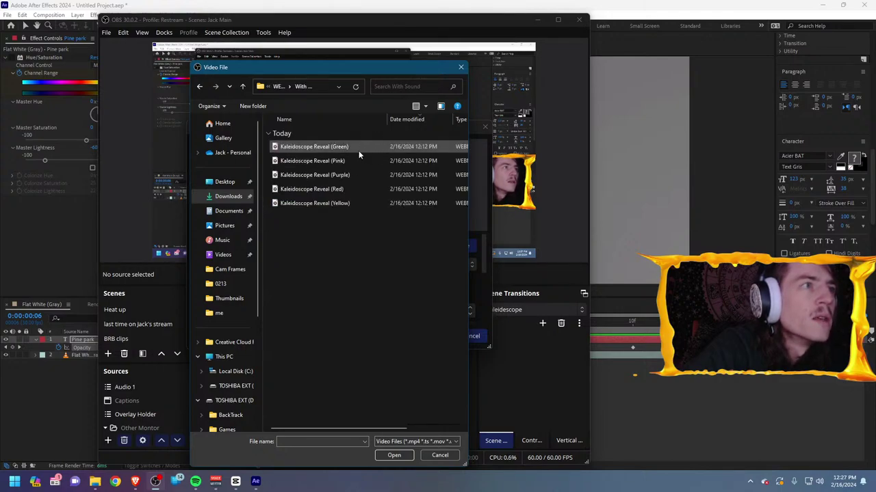
pyautogui.doubleClick(346, 202)
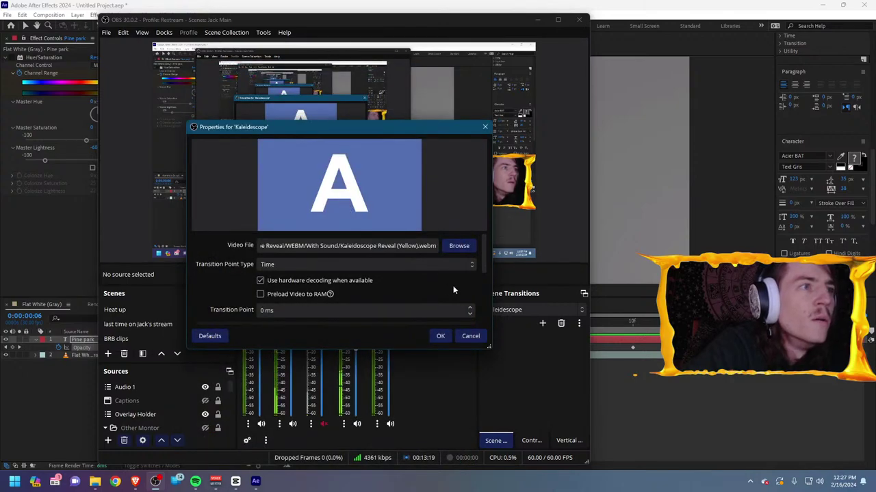
# Set the Kaleidescope transition point to 25 ms, preview the transition and accept its properties.
pyautogui.moveTo(486, 348); pyautogui.dragTo(695, 412)
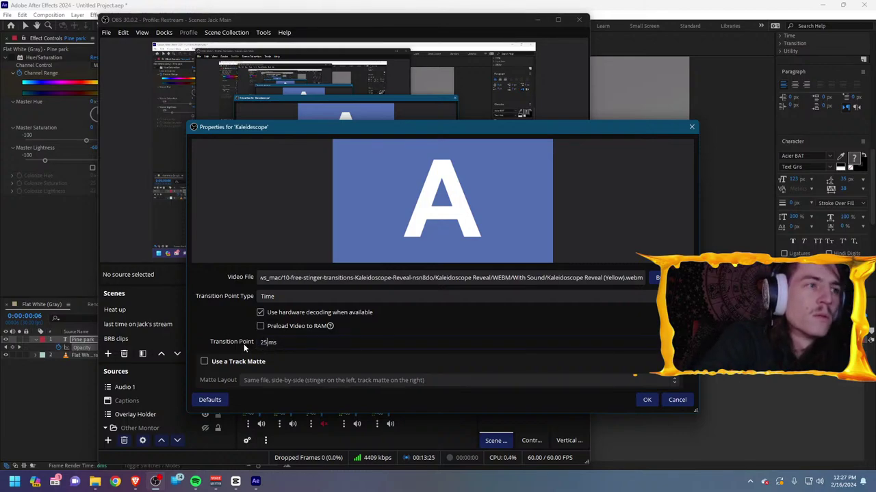
pyautogui.scroll(-3, 205, 322)
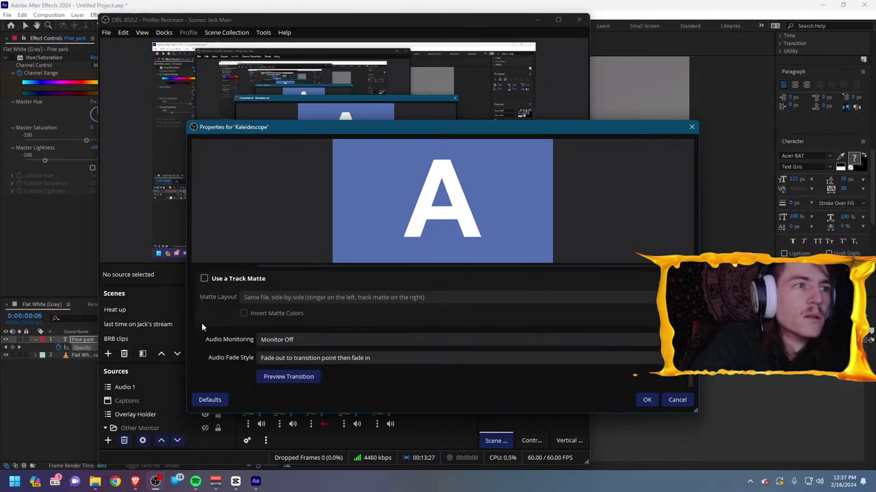
pyautogui.click(273, 378)
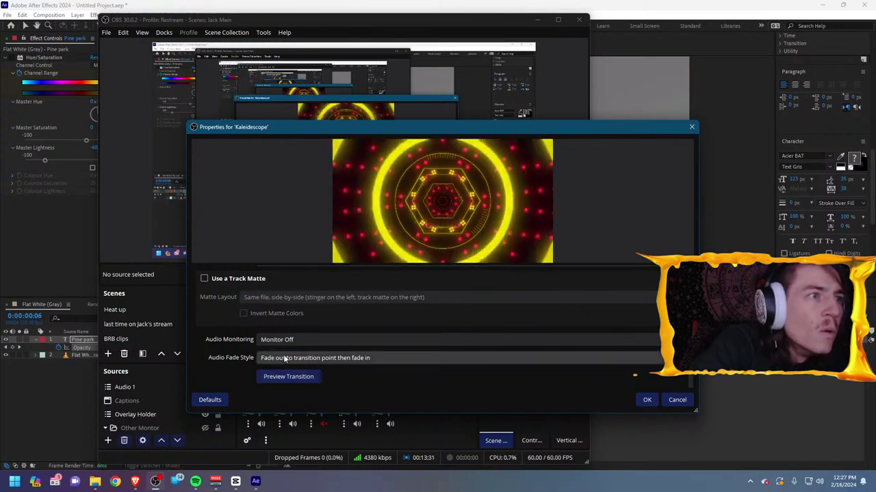
pyautogui.click(276, 377)
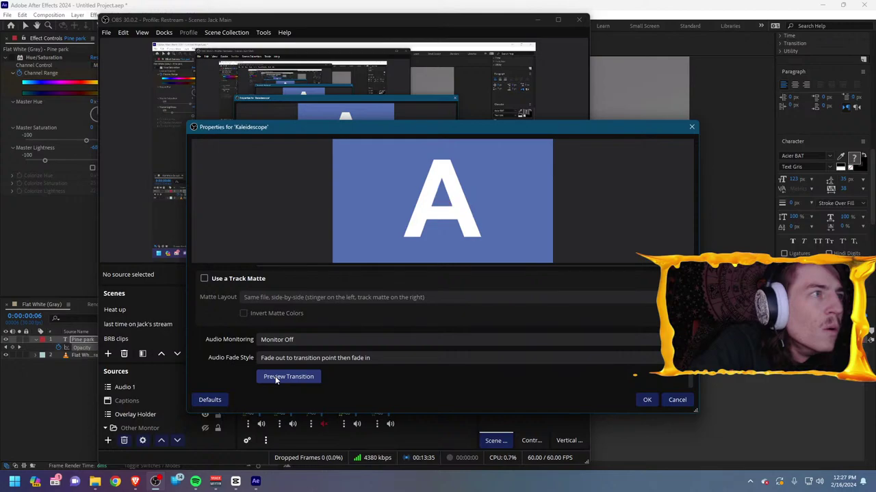
pyautogui.click(646, 400)
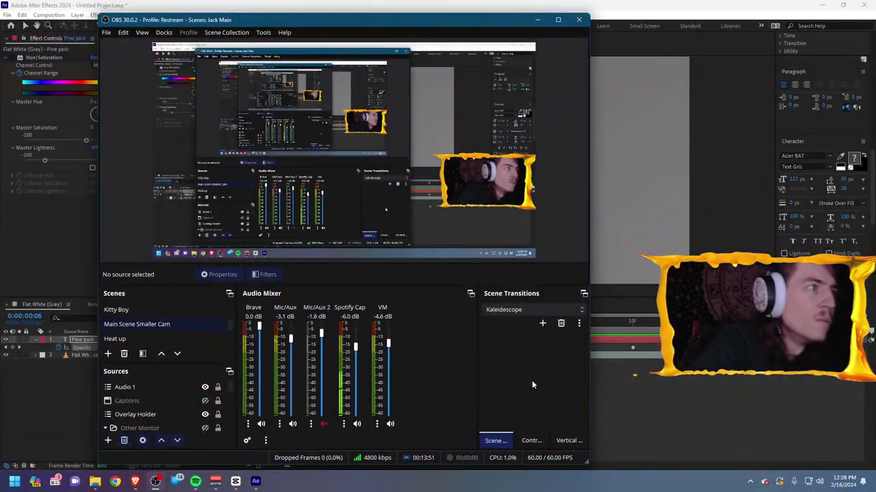
# Change the Kaleidescope stinger's transition point to 125 ms.
pyautogui.click(579, 323)
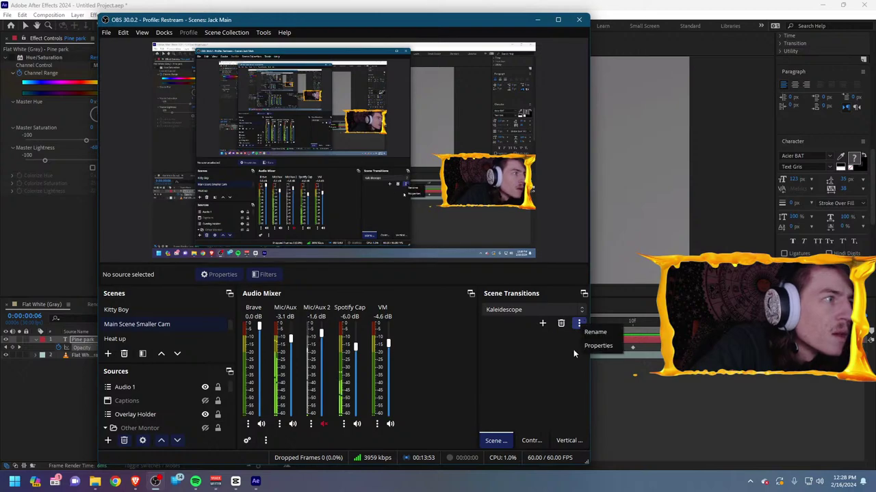
pyautogui.click(602, 346)
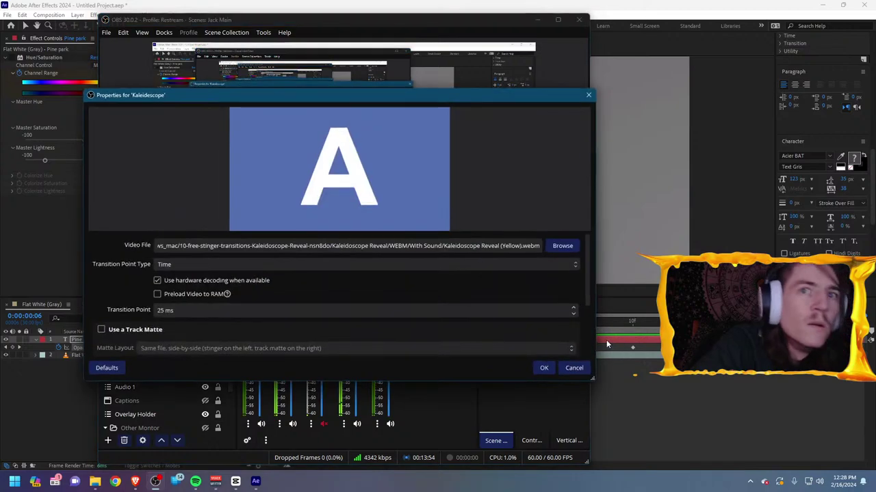
pyautogui.click(162, 310)
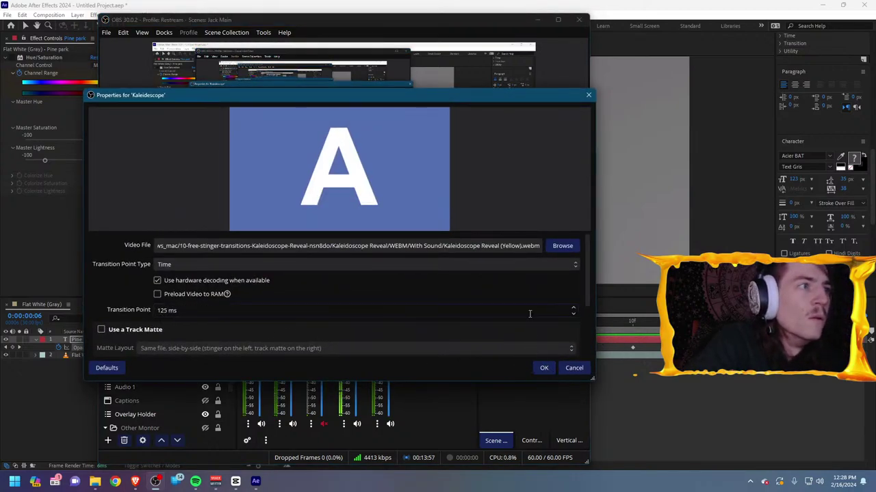
pyautogui.click(540, 372)
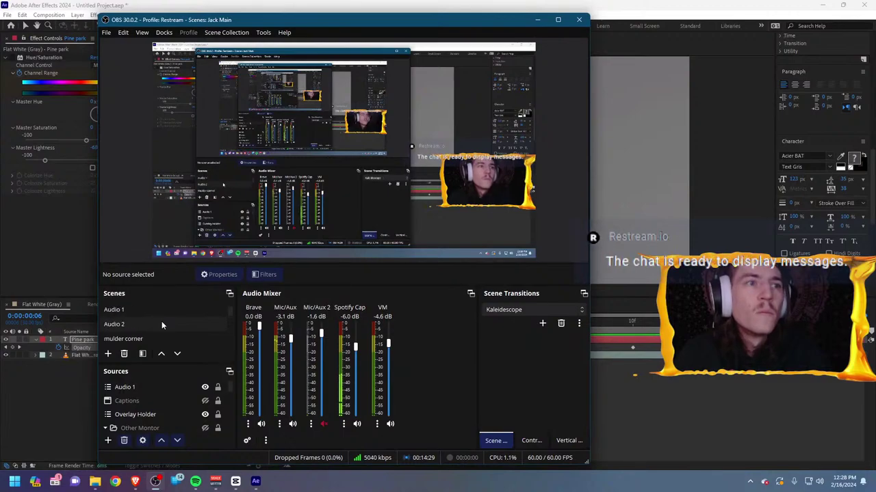
pyautogui.scroll(1, 161, 321)
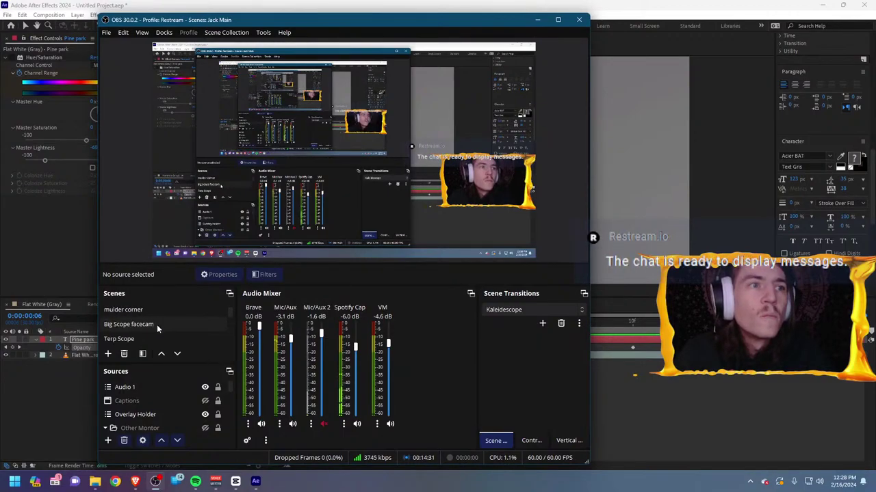
pyautogui.rightClick(156, 324)
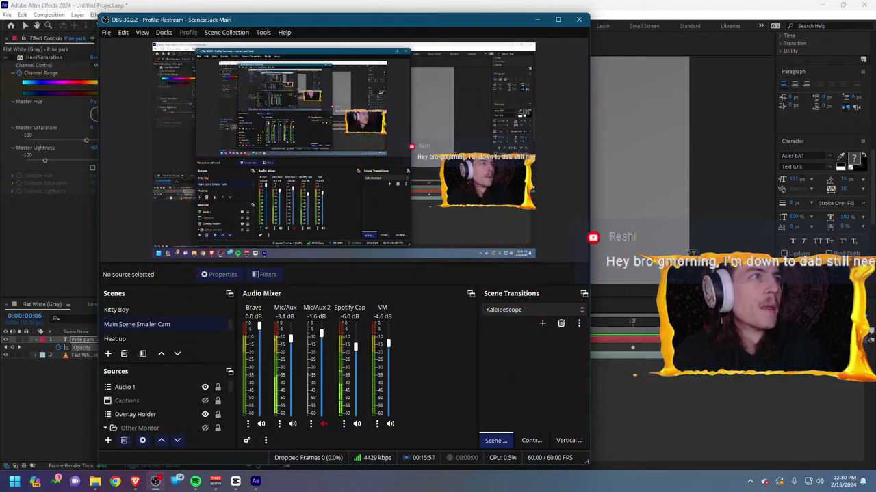
# Switch back to After Effects, return to frame 0 and send the Flat White (Gray) composition to the Adobe Media Encoder queue.
pyautogui.hotkey('alt', 'Tab')
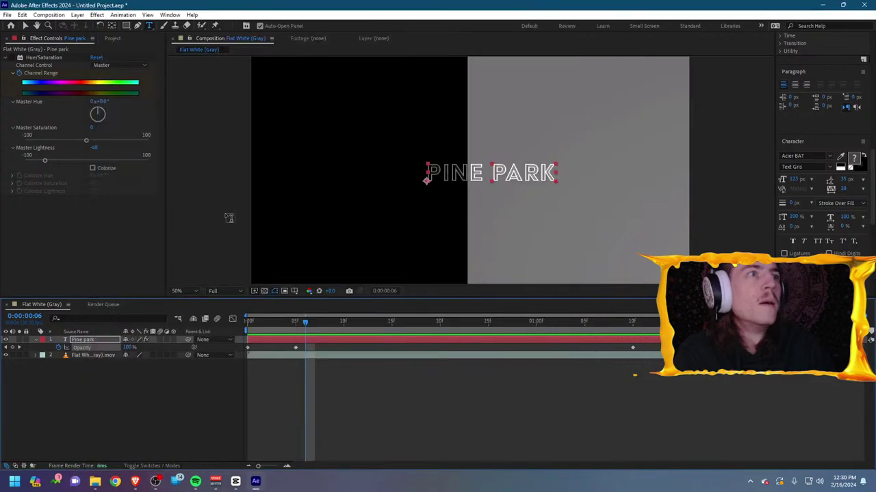
pyautogui.moveTo(272, 324); pyautogui.dragTo(224, 333)
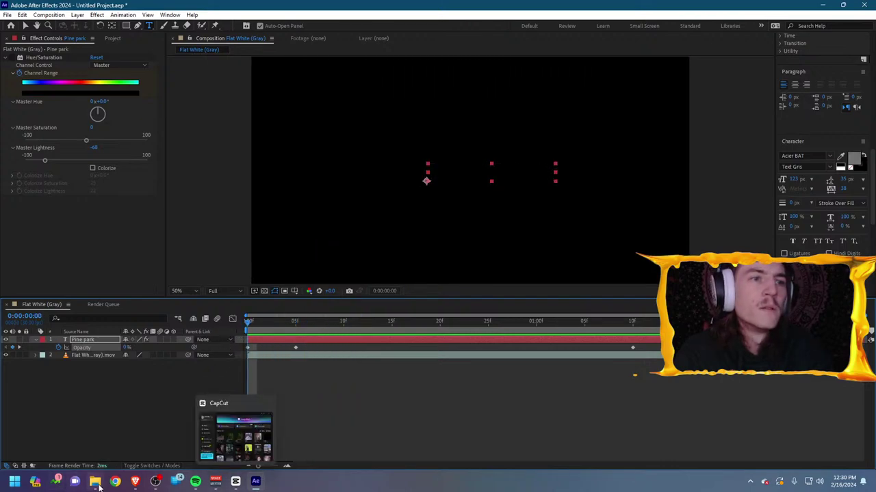
pyautogui.moveTo(96, 481)
pyautogui.moveTo(127, 449)
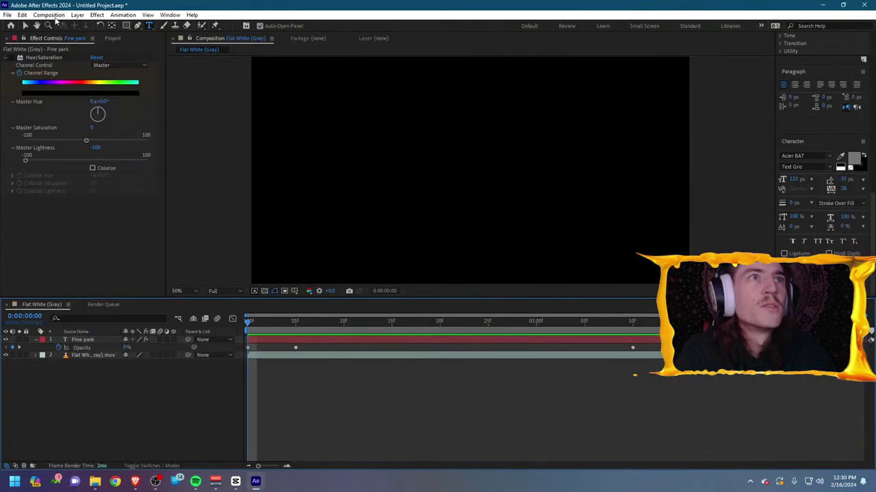
pyautogui.click(54, 16)
pyautogui.click(74, 85)
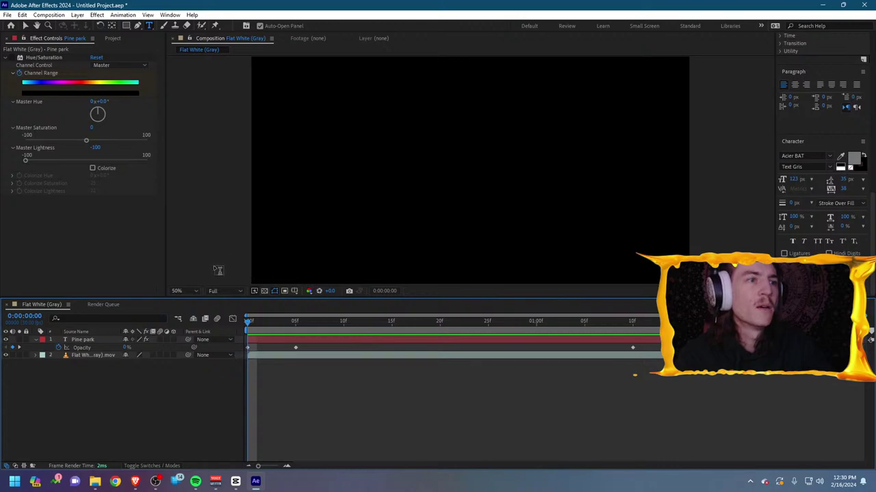
pyautogui.moveTo(262, 483)
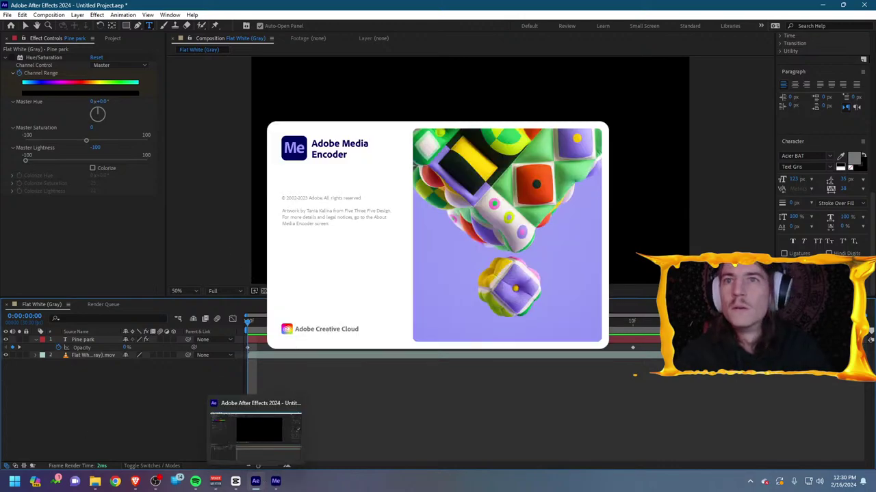
# Bring up OBS and move its window off this screen.
pyautogui.click(155, 482)
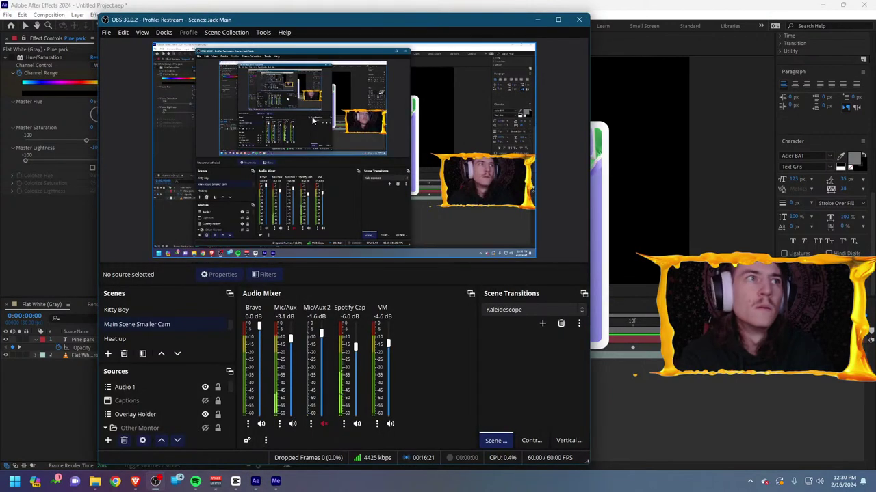
pyautogui.moveTo(345, 21); pyautogui.dragTo(79, 103)
pyautogui.click(278, 93)
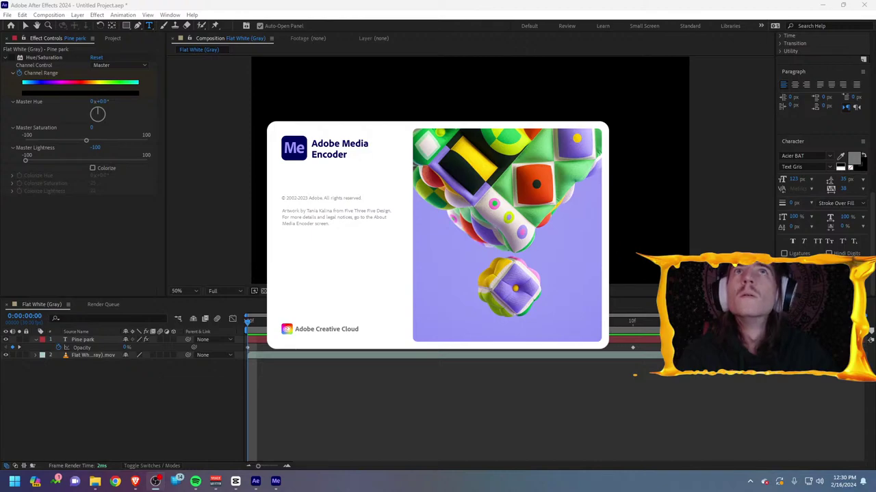